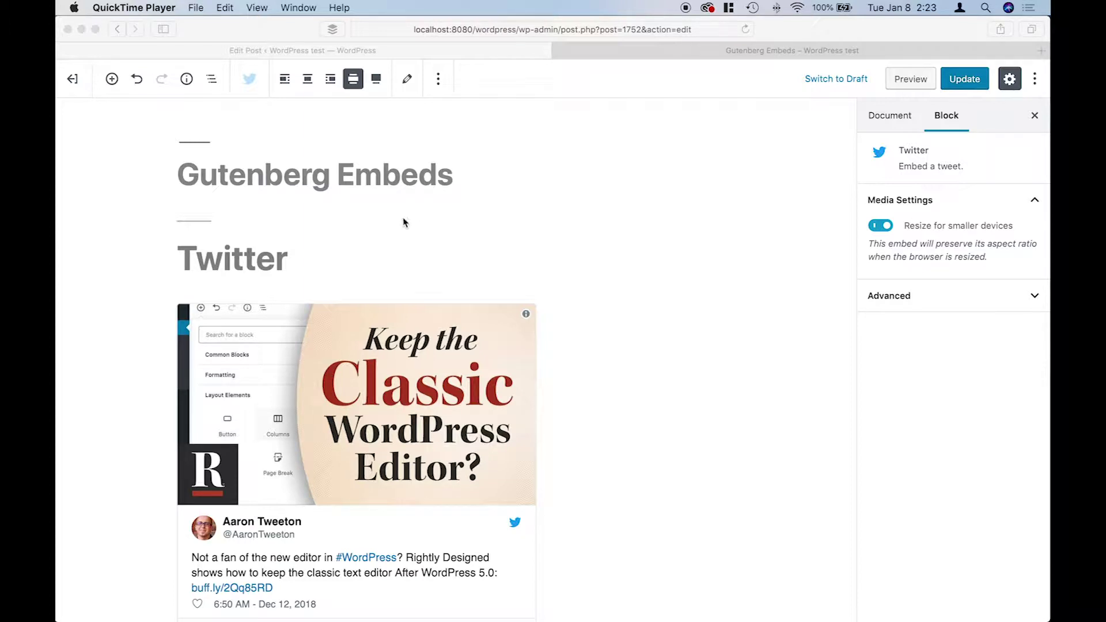
- Browse the Embeds blocks in the inserter above the Twitter heading, then close it without inserting
{"action": "left_click", "coordinate": [341, 256]}
{"action": "left_click", "coordinate": [318, 244]}
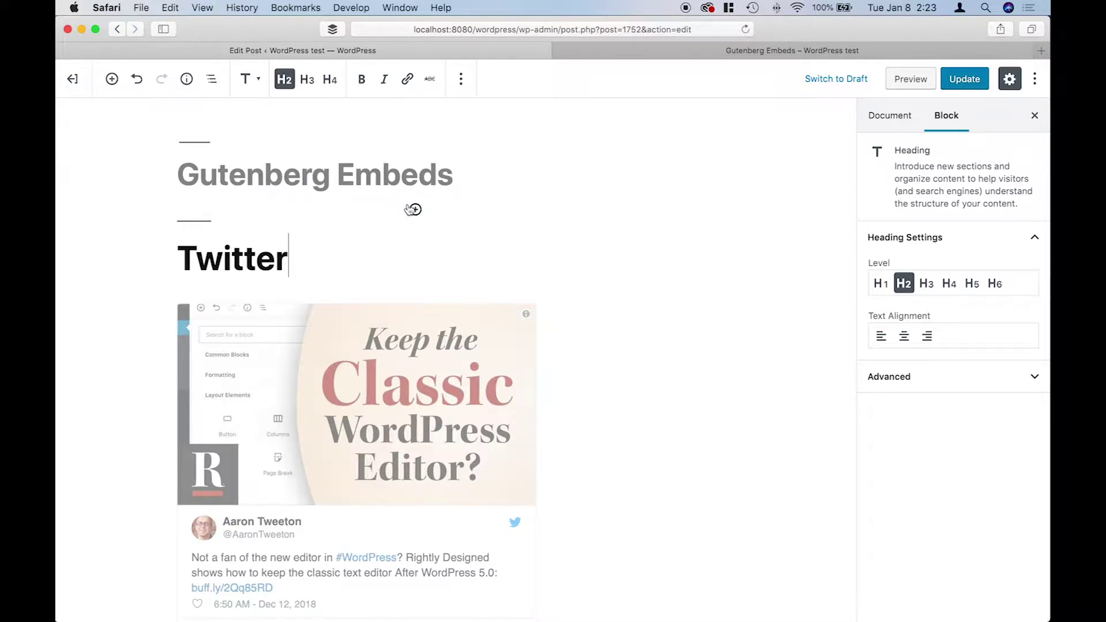
{"action": "left_click", "coordinate": [414, 209]}
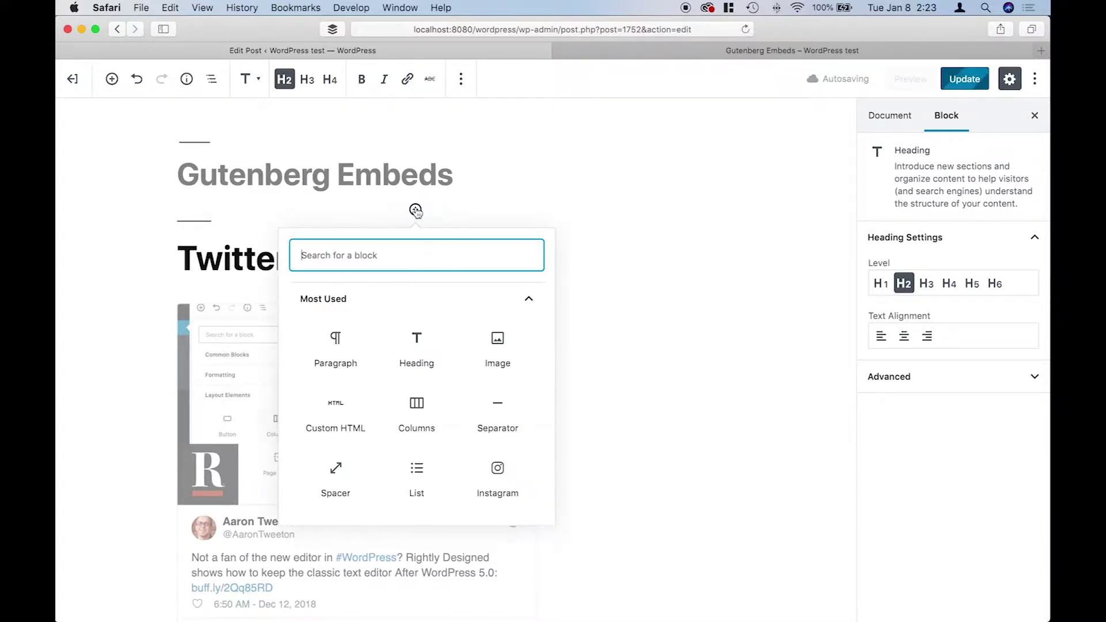
{"action": "left_click", "coordinate": [527, 299]}
{"action": "scroll", "coordinate": [500, 360], "scroll_direction": "down", "scroll_amount": 1}
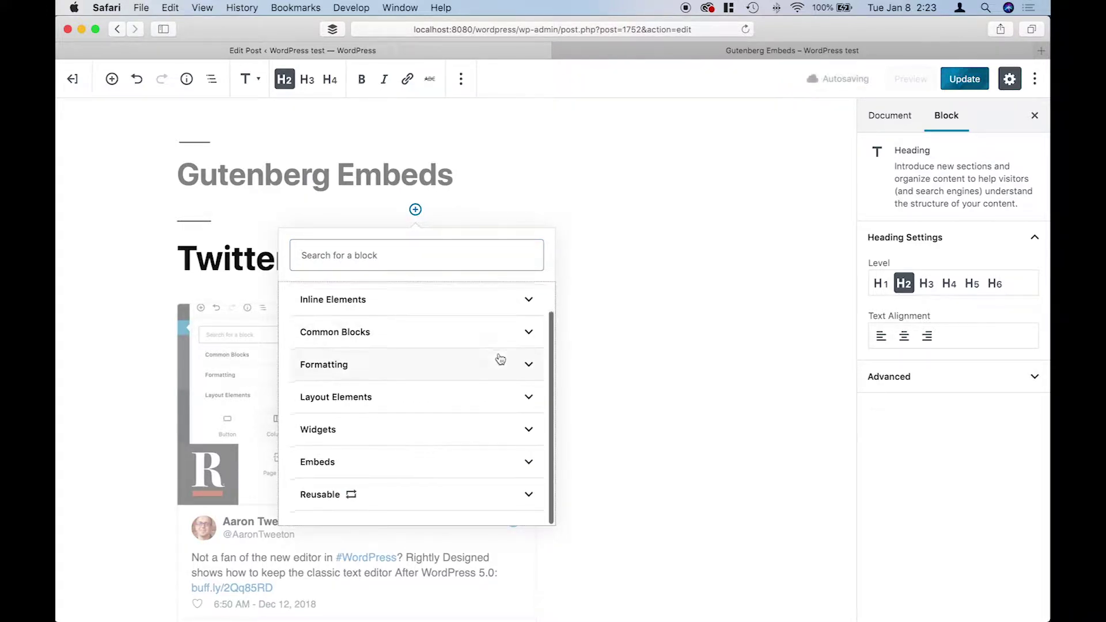
{"action": "scroll", "coordinate": [340, 461], "scroll_direction": "up", "scroll_amount": 2}
{"action": "scroll", "coordinate": [357, 459], "scroll_direction": "down", "scroll_amount": 2}
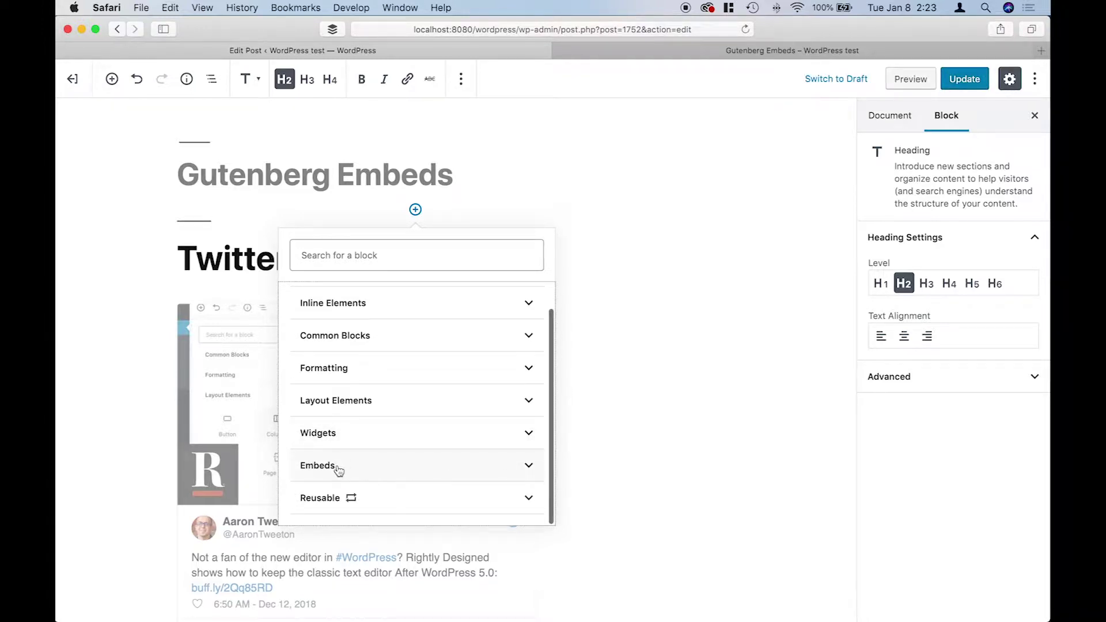
{"action": "left_click", "coordinate": [361, 469]}
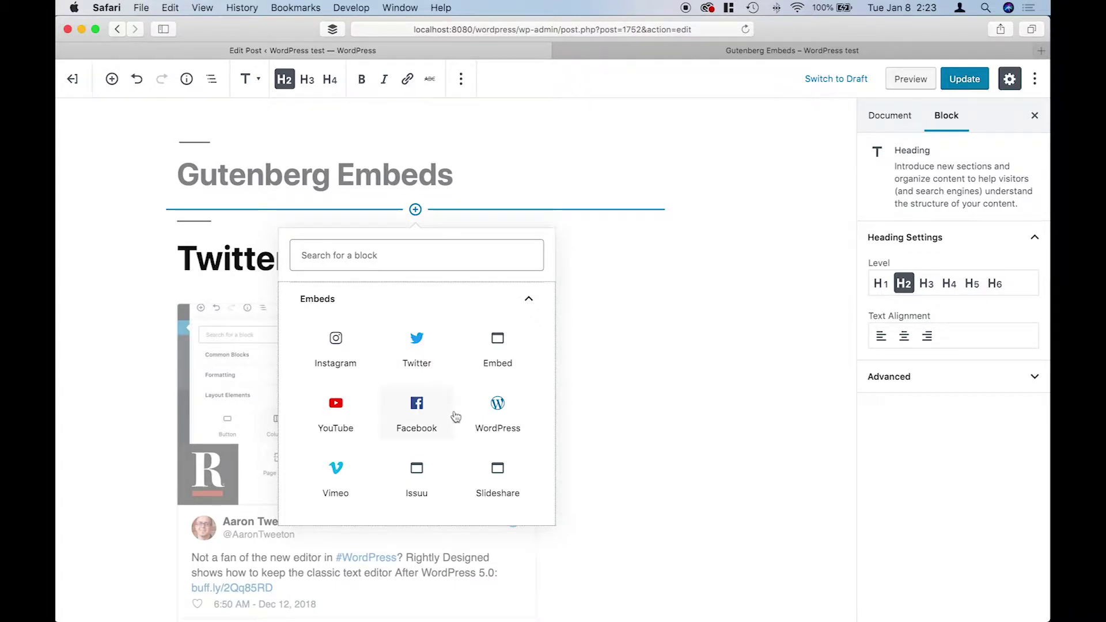
{"action": "scroll", "coordinate": [498, 430], "scroll_direction": "down", "scroll_amount": 5}
{"action": "scroll", "coordinate": [491, 427], "scroll_direction": "down", "scroll_amount": 10}
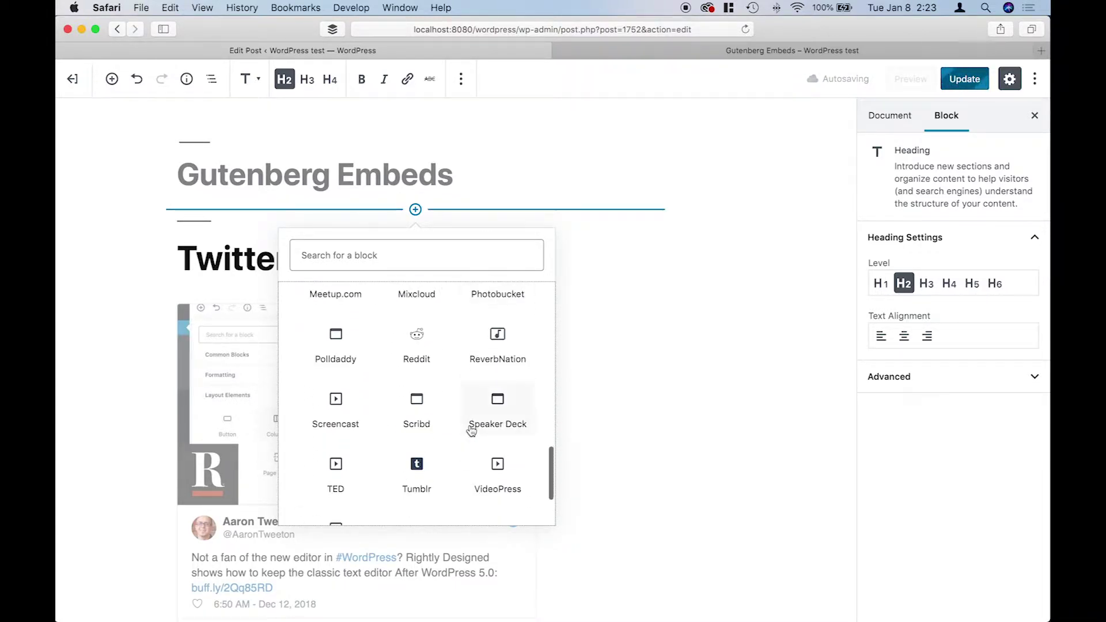
{"action": "scroll", "coordinate": [470, 429], "scroll_direction": "down", "scroll_amount": 3}
{"action": "scroll", "coordinate": [474, 399], "scroll_direction": "up", "scroll_amount": 5}
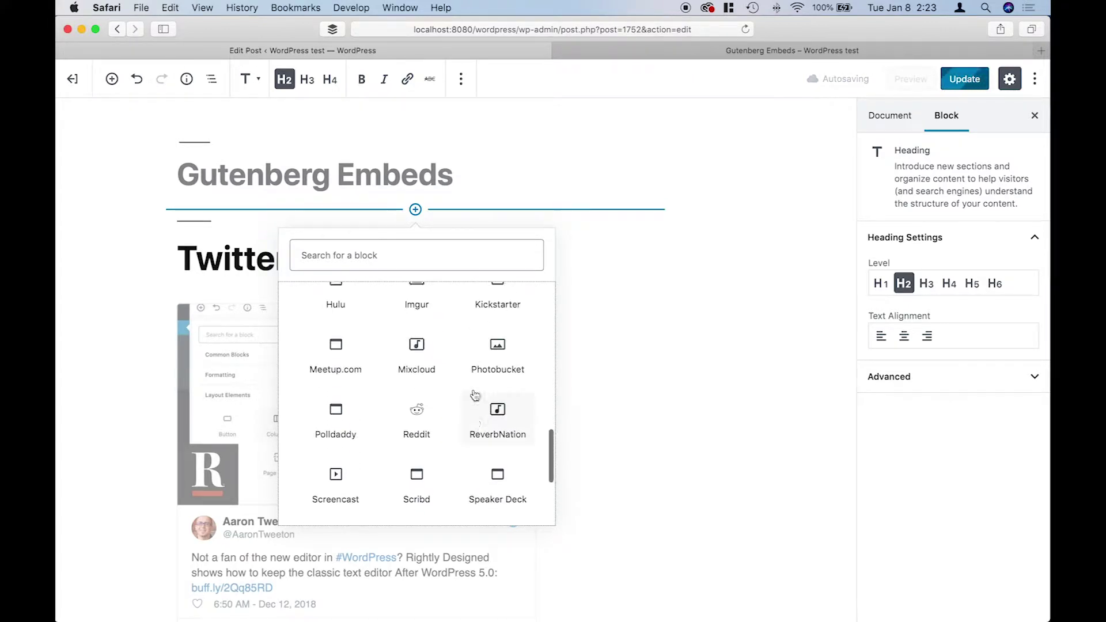
{"action": "scroll", "coordinate": [474, 394], "scroll_direction": "up", "scroll_amount": 3}
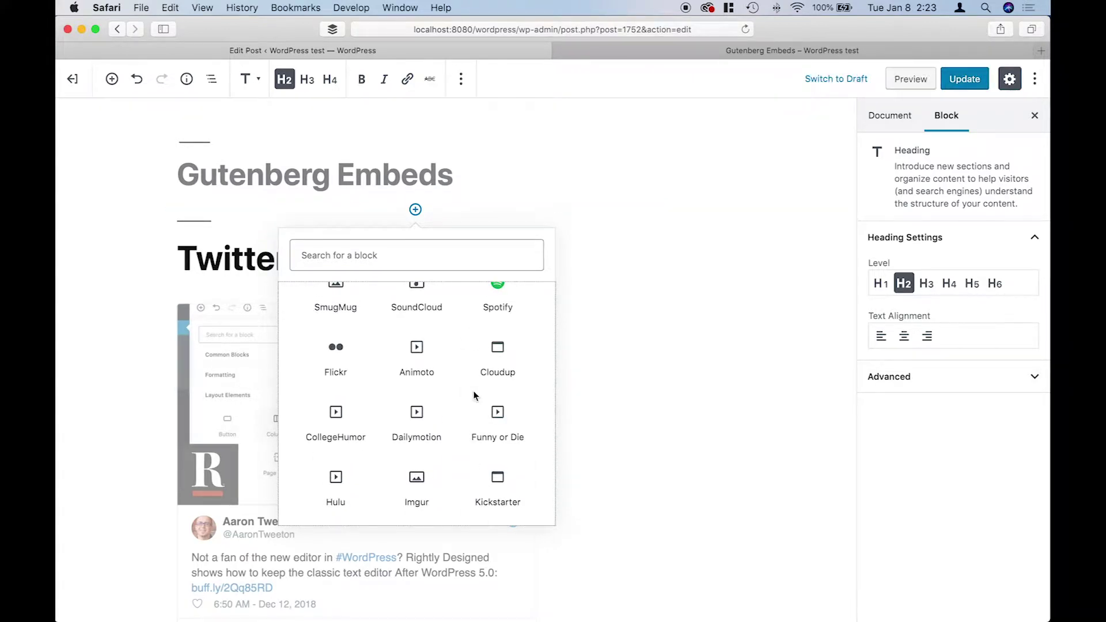
{"action": "scroll", "coordinate": [474, 395], "scroll_direction": "up", "scroll_amount": 1}
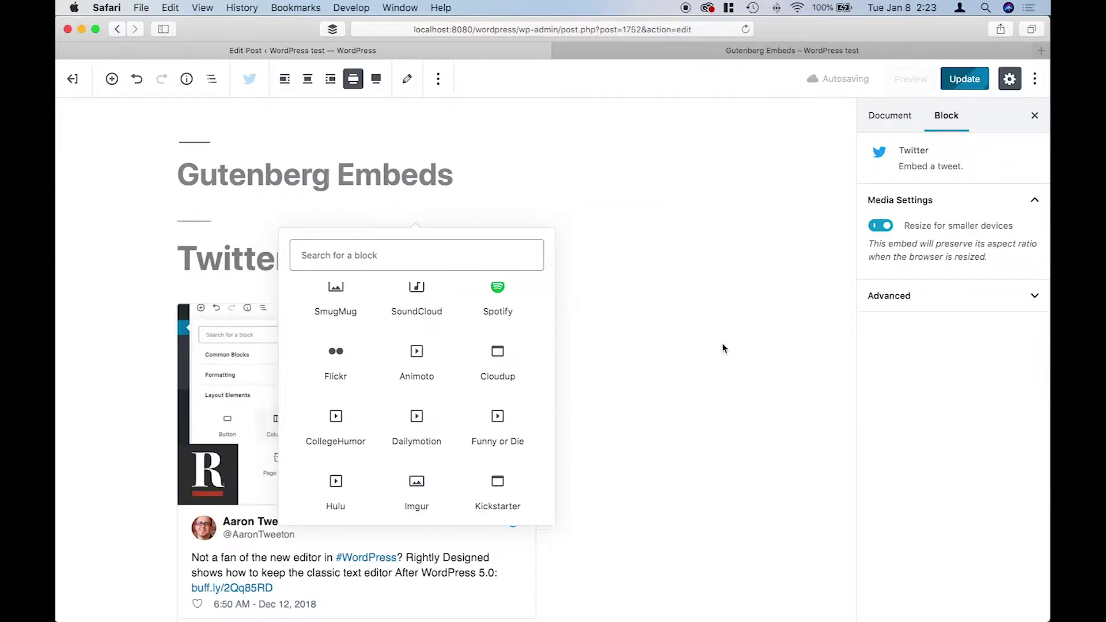
{"action": "left_click", "coordinate": [653, 248]}
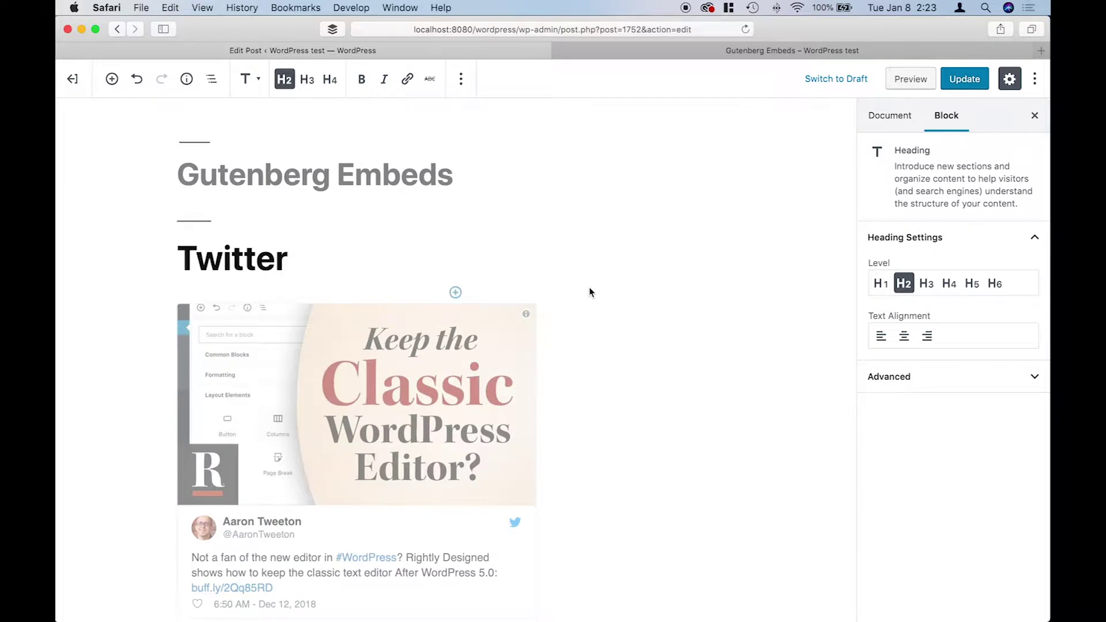
- Caption the embedded tweet 'My great tweet!'
{"action": "scroll", "coordinate": [590, 292], "scroll_direction": "down", "scroll_amount": 5}
{"action": "left_click", "coordinate": [396, 467]}
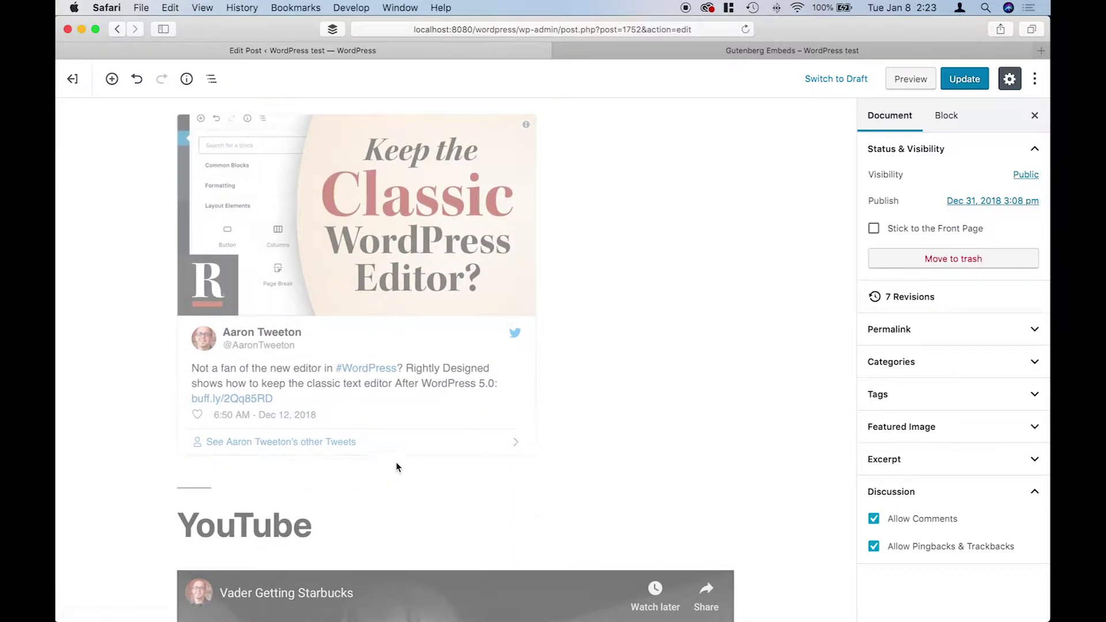
{"action": "left_click", "coordinate": [517, 293]}
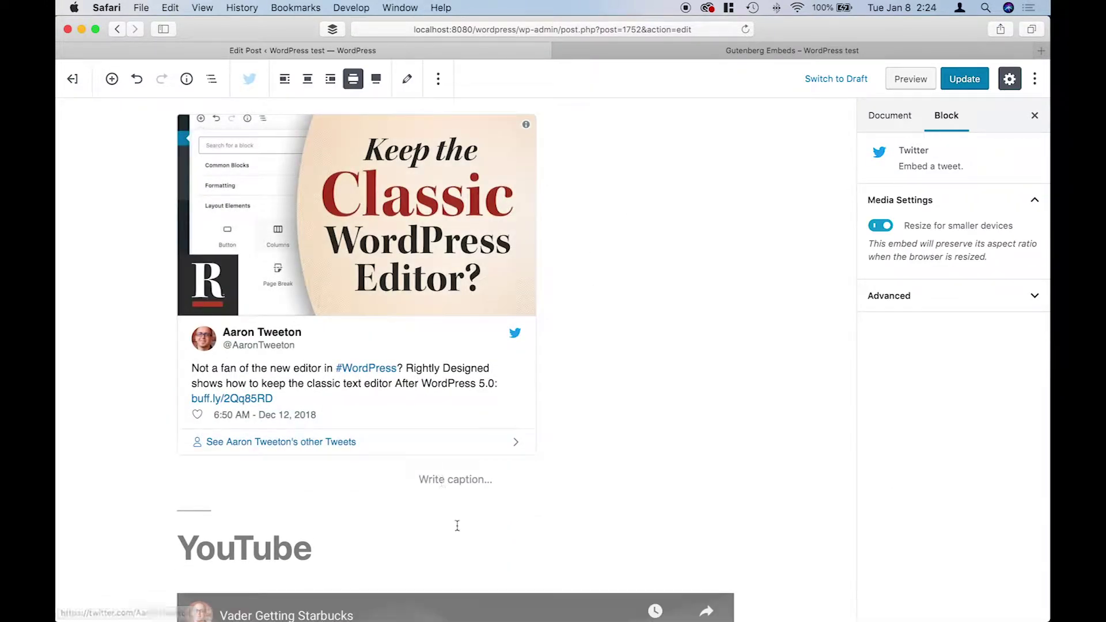
{"action": "left_click", "coordinate": [434, 479]}
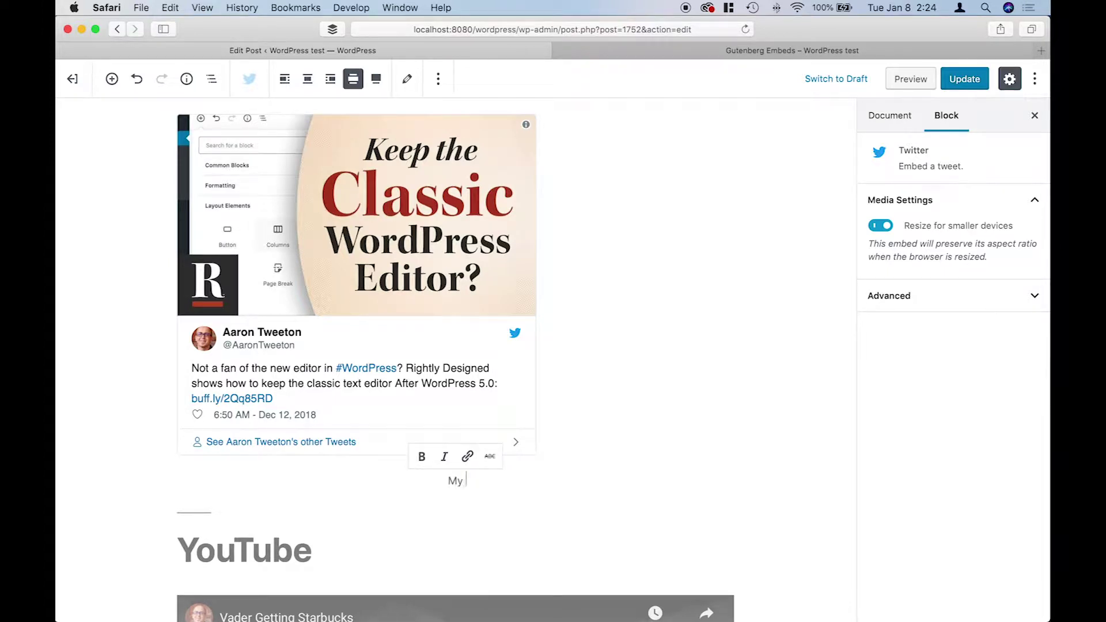
{"action": "type", "text": "My great twee"}
{"action": "key", "text": "BackSpace"}
{"action": "key", "text": "BackSpace"}
{"action": "key", "text": "BackSpace"}
{"action": "type", "text": "weet!"}
{"action": "scroll", "coordinate": [728, 467], "scroll_direction": "down", "scroll_amount": 5}
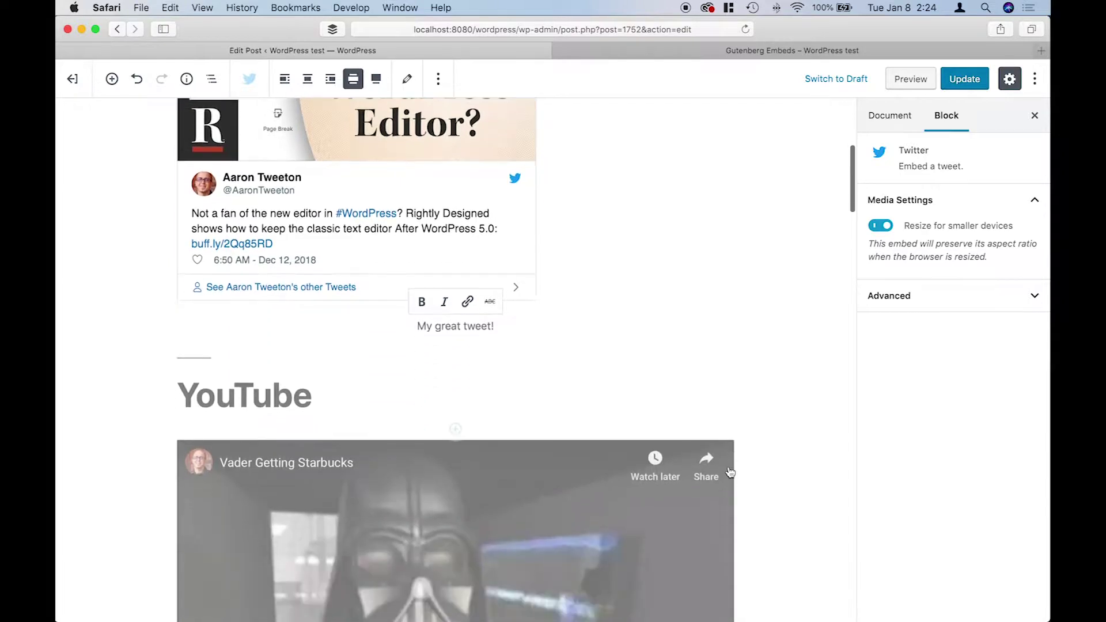
{"action": "scroll", "coordinate": [740, 463], "scroll_direction": "up", "scroll_amount": 4}
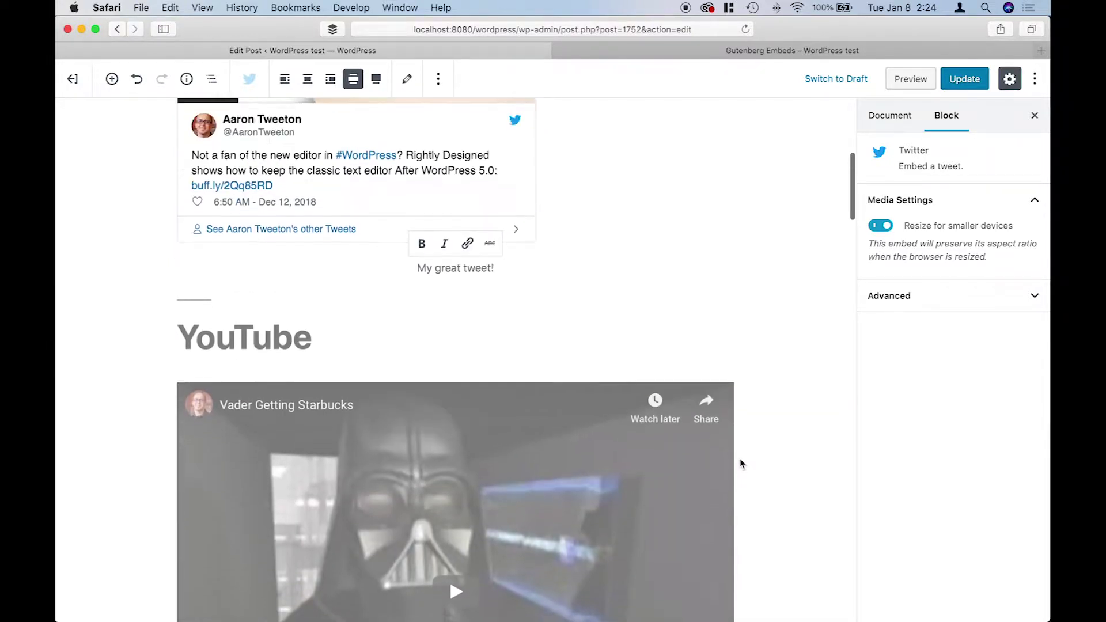
{"action": "scroll", "coordinate": [741, 464], "scroll_direction": "up", "scroll_amount": 4}
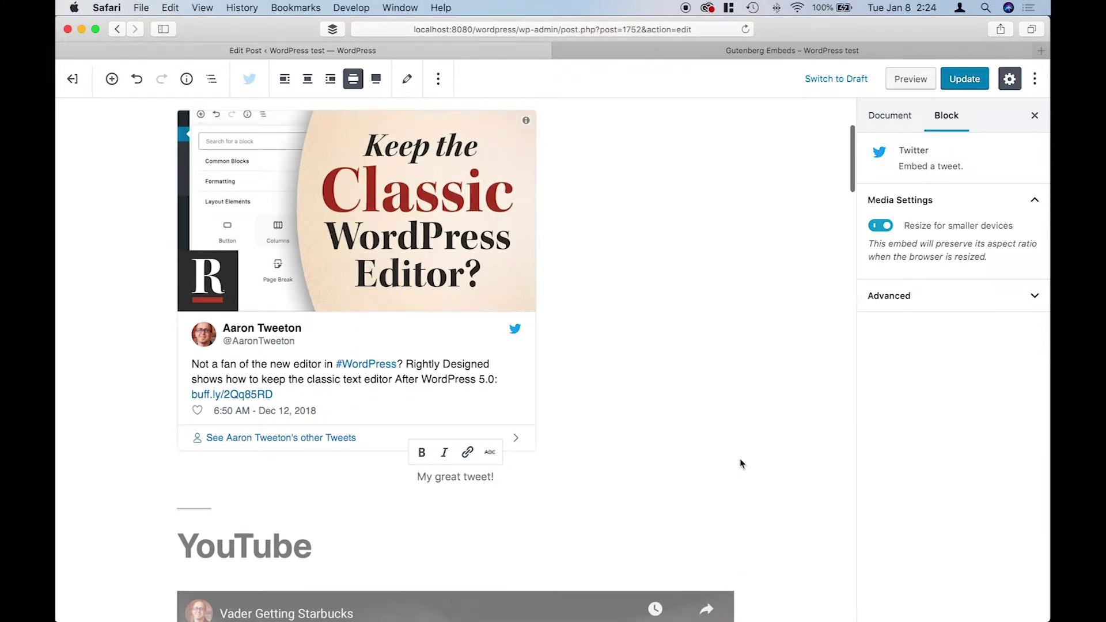
{"action": "scroll", "coordinate": [740, 464], "scroll_direction": "up", "scroll_amount": 1}
{"action": "scroll", "coordinate": [740, 459], "scroll_direction": "up", "scroll_amount": 2}
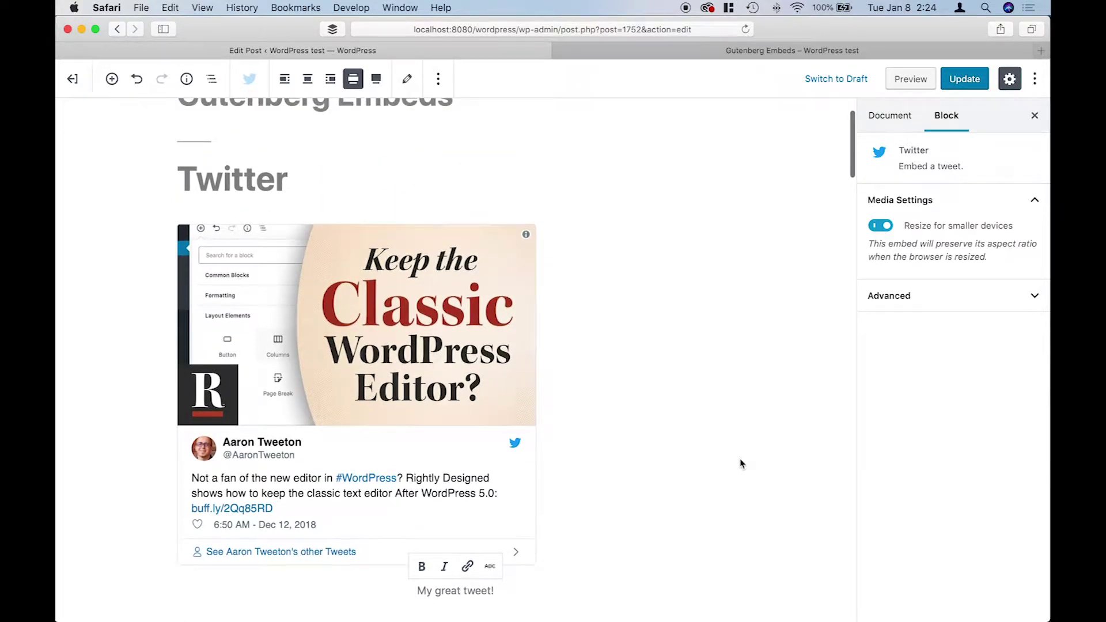
{"action": "scroll", "coordinate": [740, 464], "scroll_direction": "up", "scroll_amount": 1}
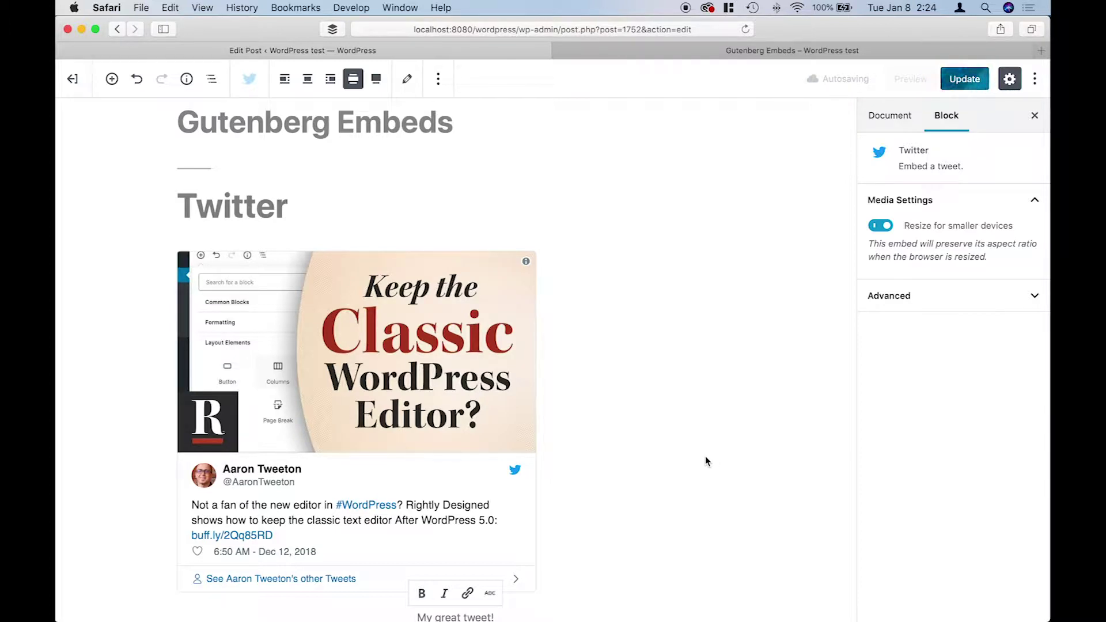
{"action": "scroll", "coordinate": [670, 433], "scroll_direction": "down", "scroll_amount": 1}
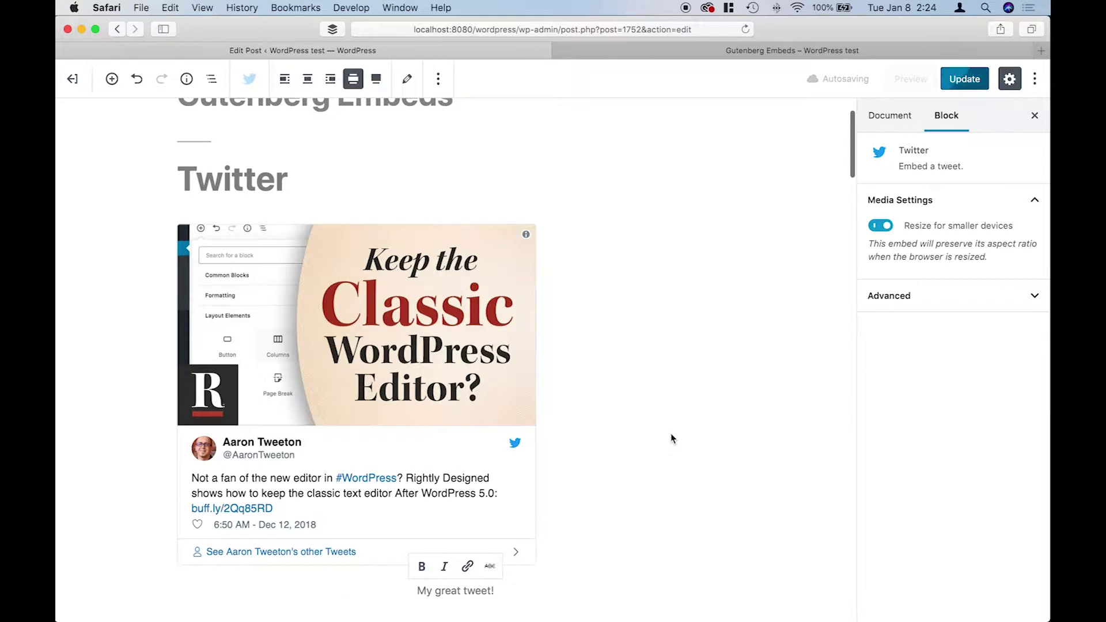
{"action": "scroll", "coordinate": [670, 433], "scroll_direction": "down", "scroll_amount": 5}
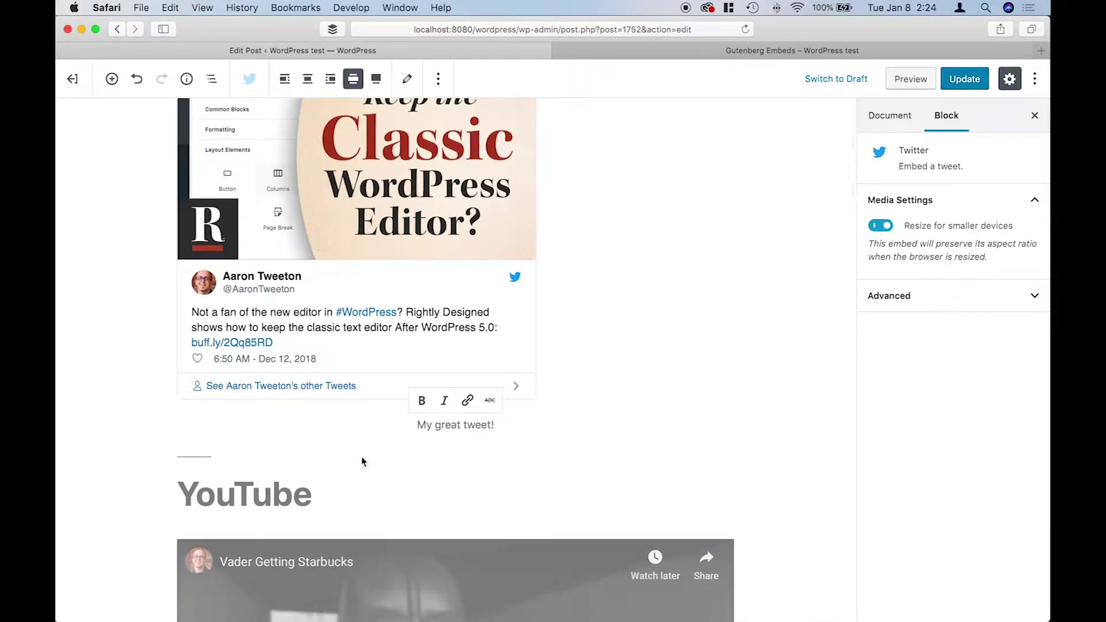
- Insert a new Twitter embed block below the tweet caption
{"action": "left_click", "coordinate": [415, 446]}
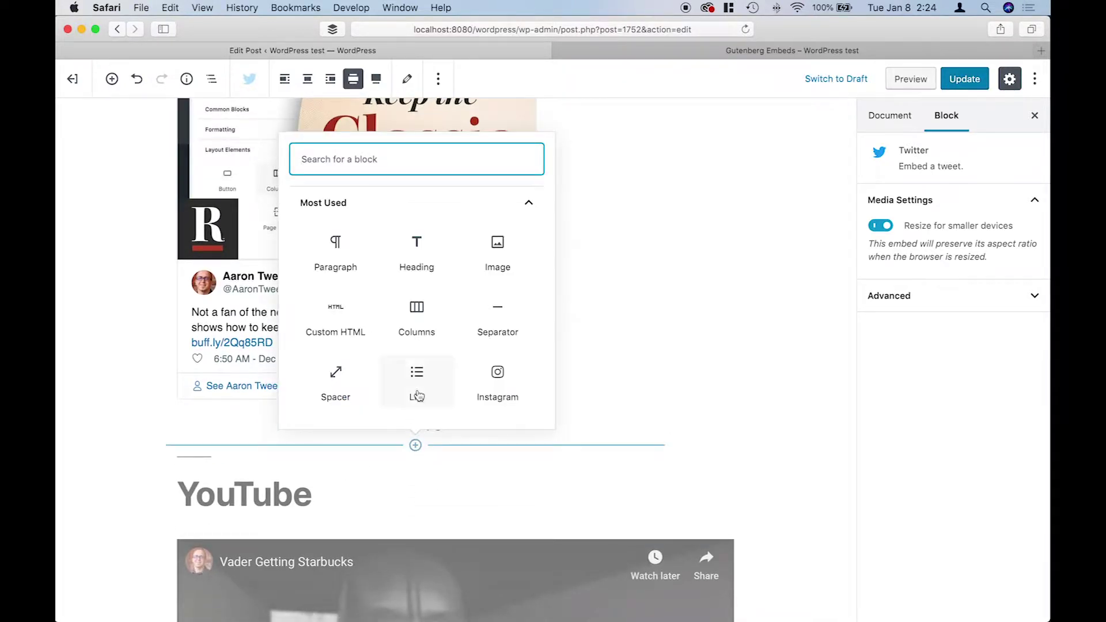
{"action": "left_click", "coordinate": [529, 204]}
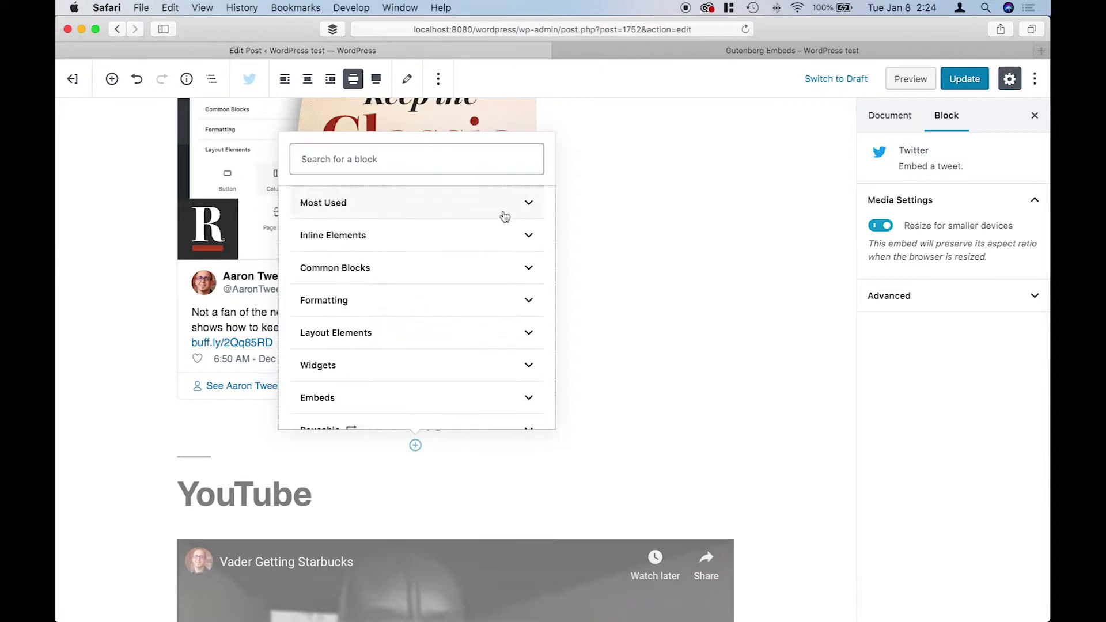
{"action": "left_click", "coordinate": [409, 407]}
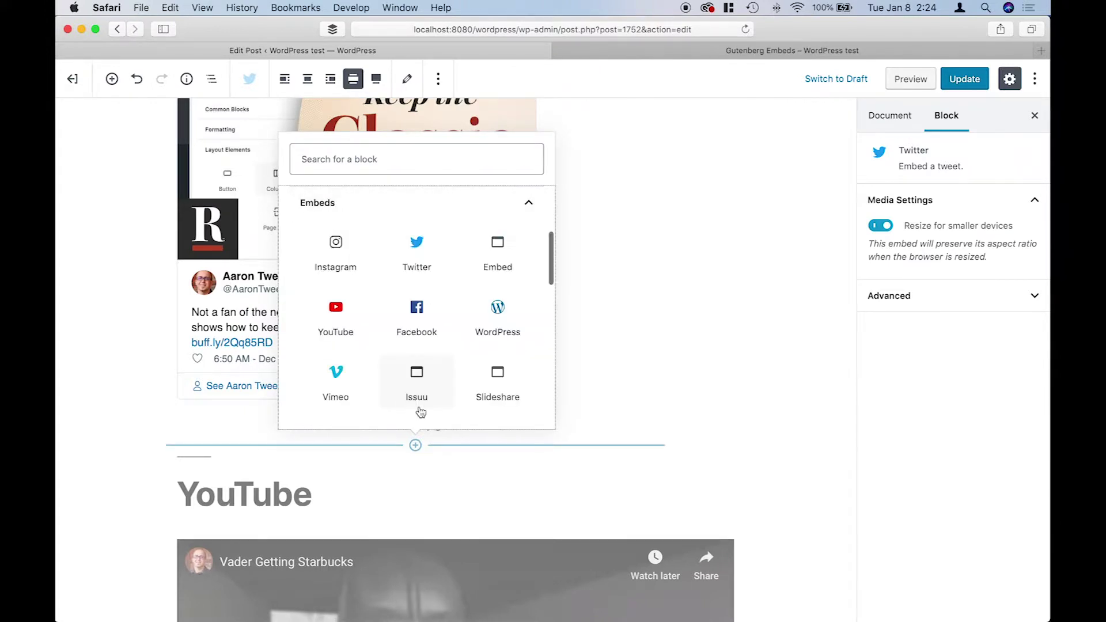
{"action": "left_click", "coordinate": [429, 240]}
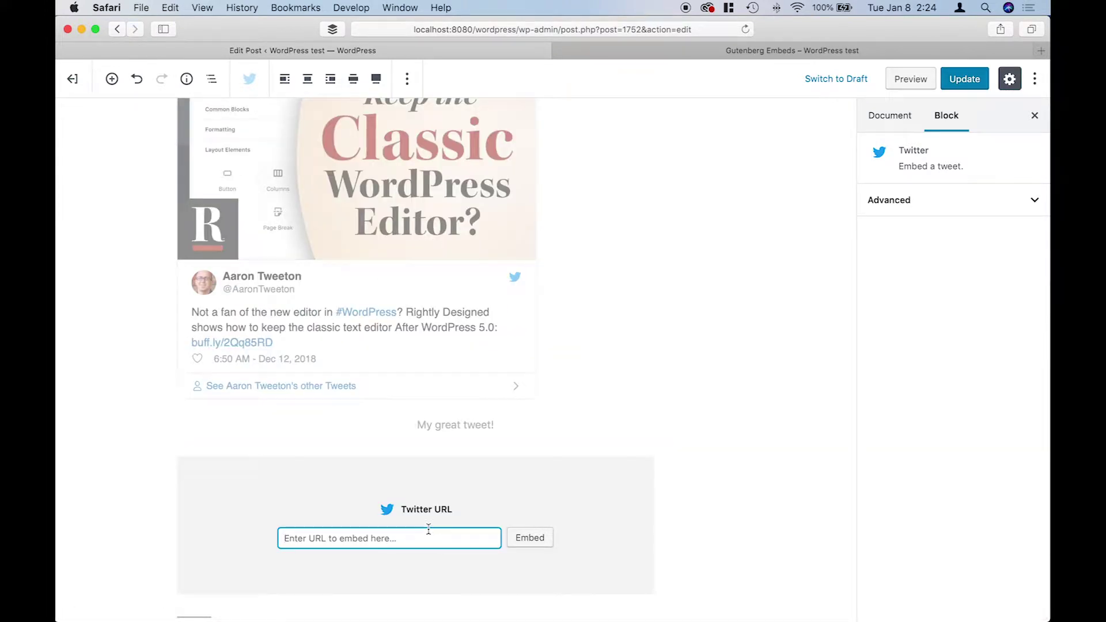
- Enter a Twitter profile URL into the new block and embed it
{"action": "type", "text": "https://"}
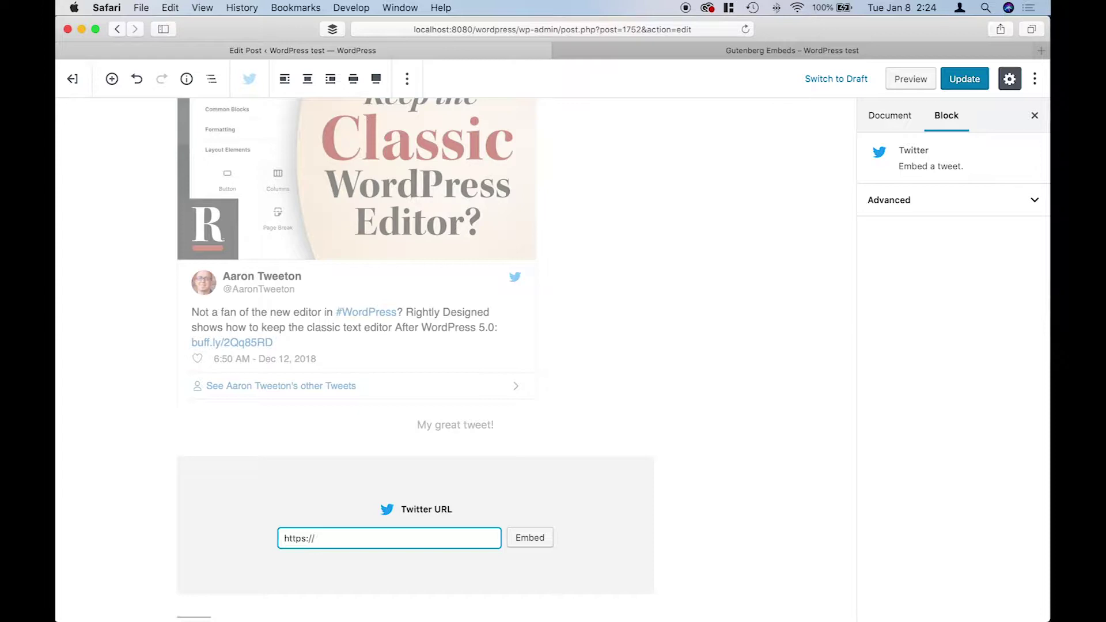
{"action": "type", "text": "twitter.com/Aaron"}
{"action": "key", "text": "BackSpace"}
{"action": "type", "text": "Tweeton"}
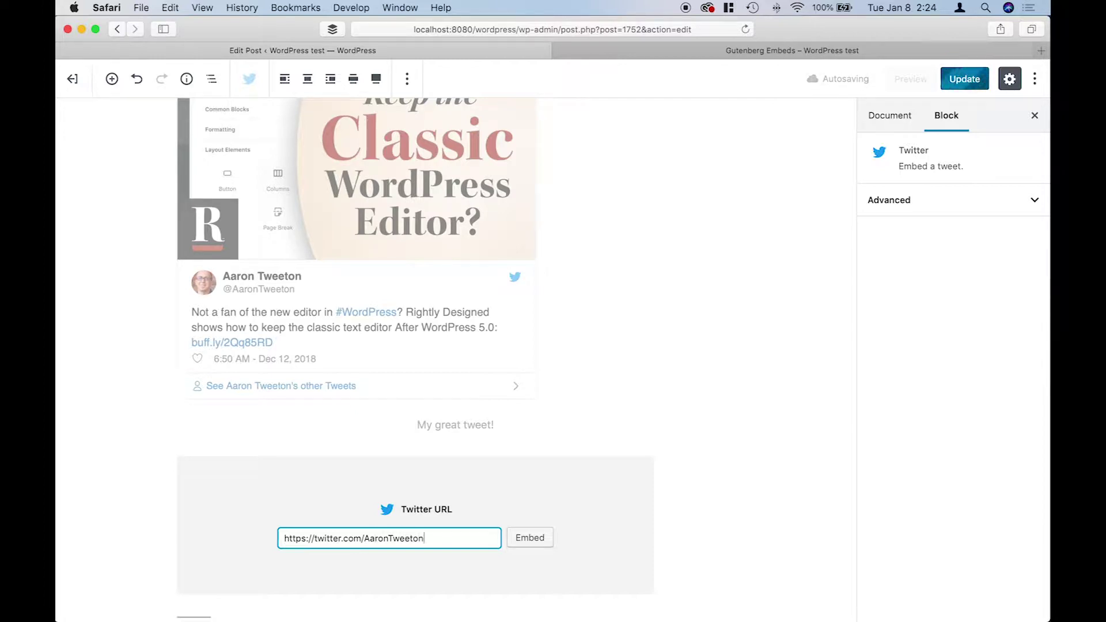
{"action": "left_click", "coordinate": [535, 539]}
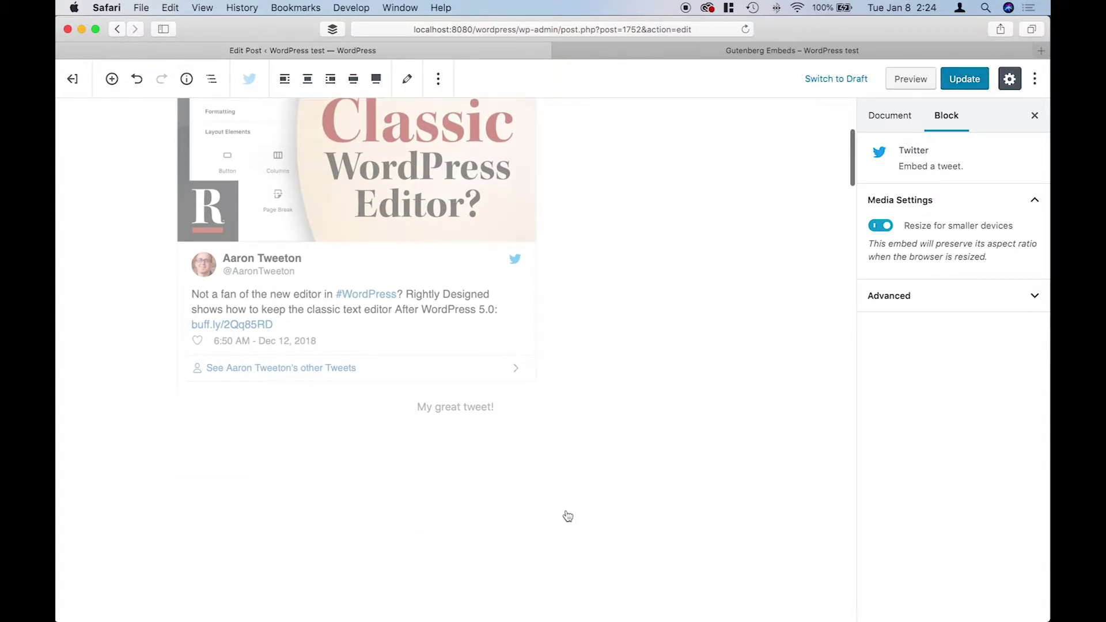
{"action": "scroll", "coordinate": [653, 507], "scroll_direction": "down", "scroll_amount": 3}
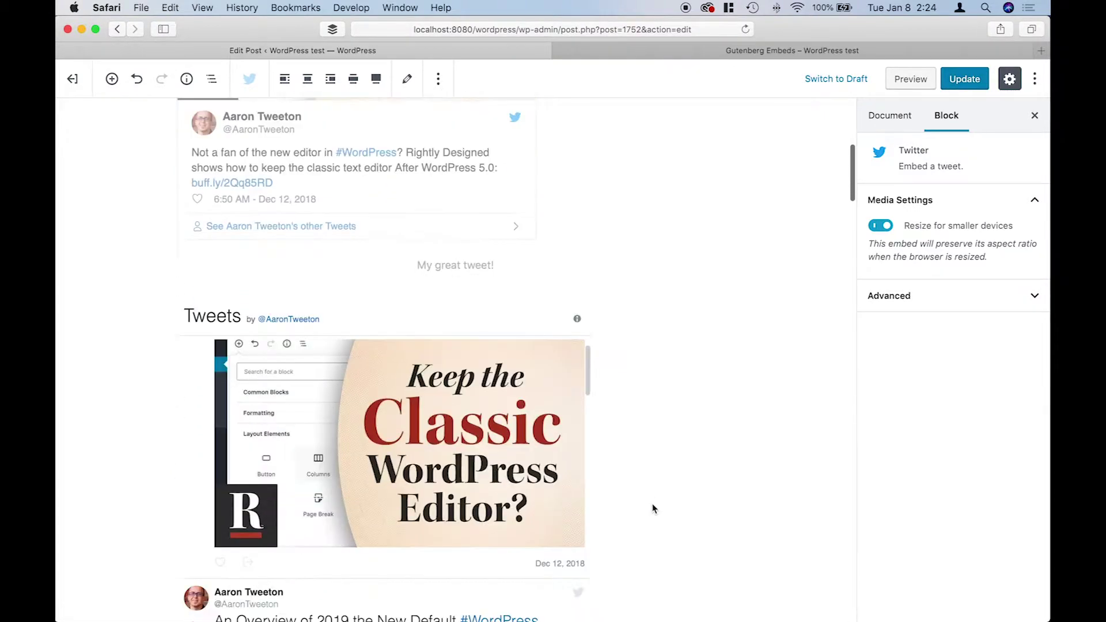
{"action": "scroll", "coordinate": [652, 505], "scroll_direction": "down", "scroll_amount": 10}
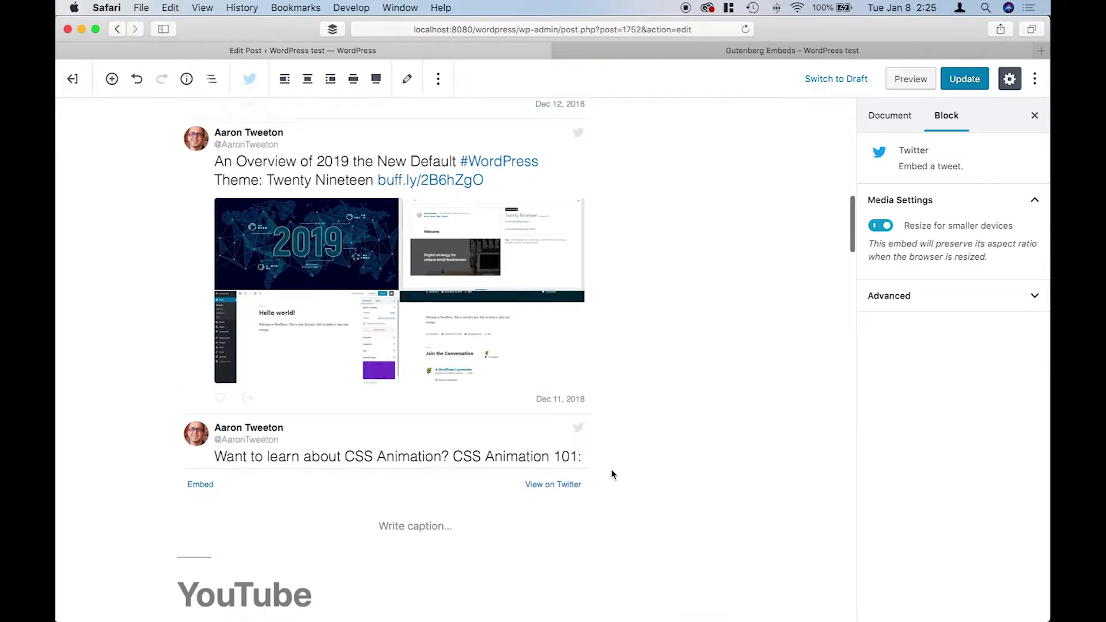
{"action": "scroll", "coordinate": [612, 474], "scroll_direction": "down", "scroll_amount": 4}
{"action": "scroll", "coordinate": [610, 469], "scroll_direction": "up", "scroll_amount": 5}
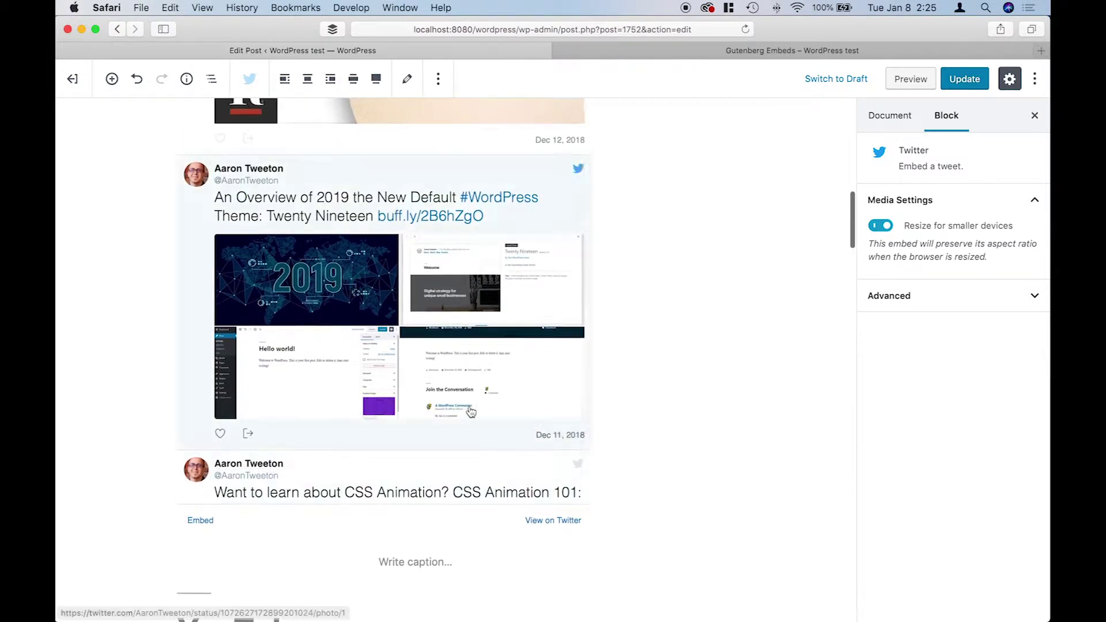
{"action": "scroll", "coordinate": [471, 411], "scroll_direction": "down", "scroll_amount": 8}
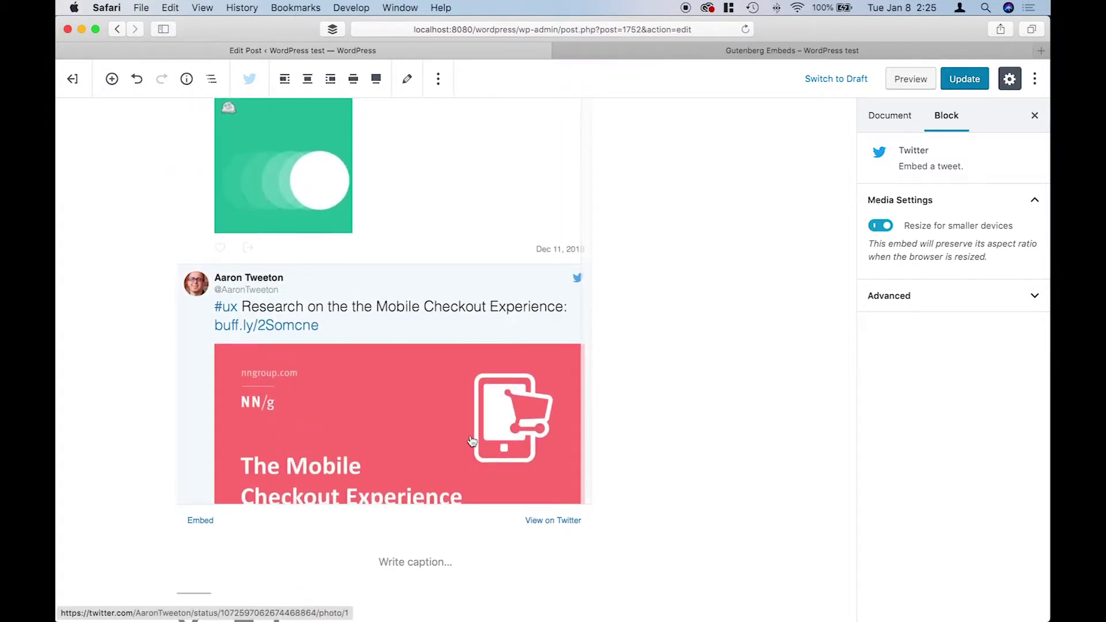
{"action": "scroll", "coordinate": [472, 441], "scroll_direction": "down", "scroll_amount": 10}
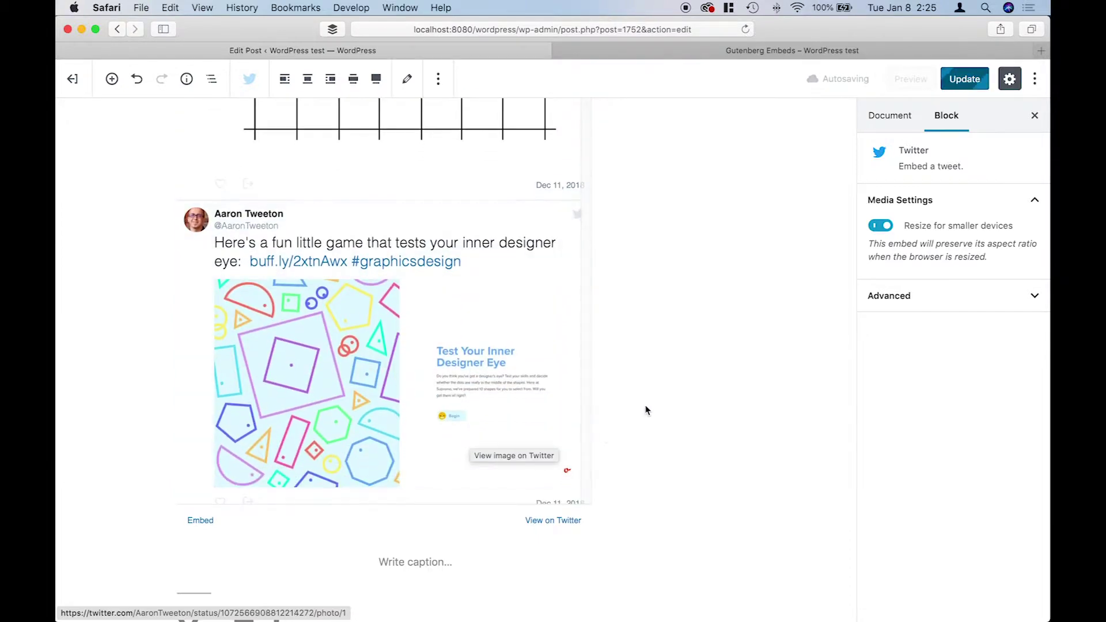
{"action": "scroll", "coordinate": [636, 407], "scroll_direction": "up", "scroll_amount": 4}
{"action": "scroll", "coordinate": [513, 388], "scroll_direction": "down", "scroll_amount": 6}
{"action": "scroll", "coordinate": [514, 451], "scroll_direction": "down", "scroll_amount": 10}
{"action": "scroll", "coordinate": [513, 461], "scroll_direction": "down", "scroll_amount": 10}
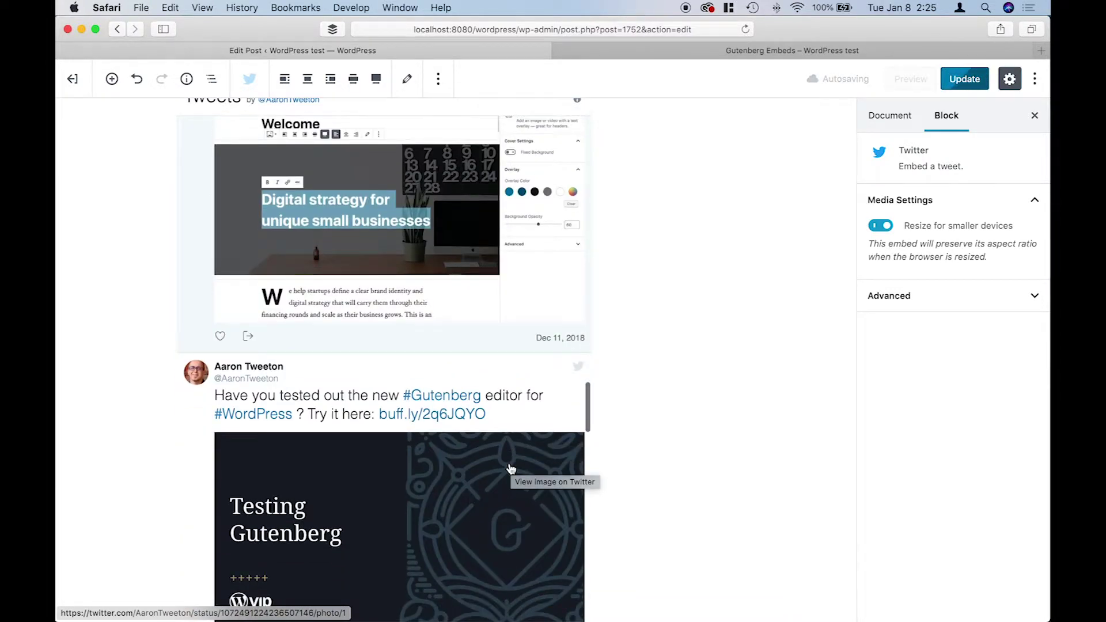
{"action": "scroll", "coordinate": [511, 468], "scroll_direction": "down", "scroll_amount": 5}
{"action": "scroll", "coordinate": [660, 438], "scroll_direction": "up", "scroll_amount": 8}
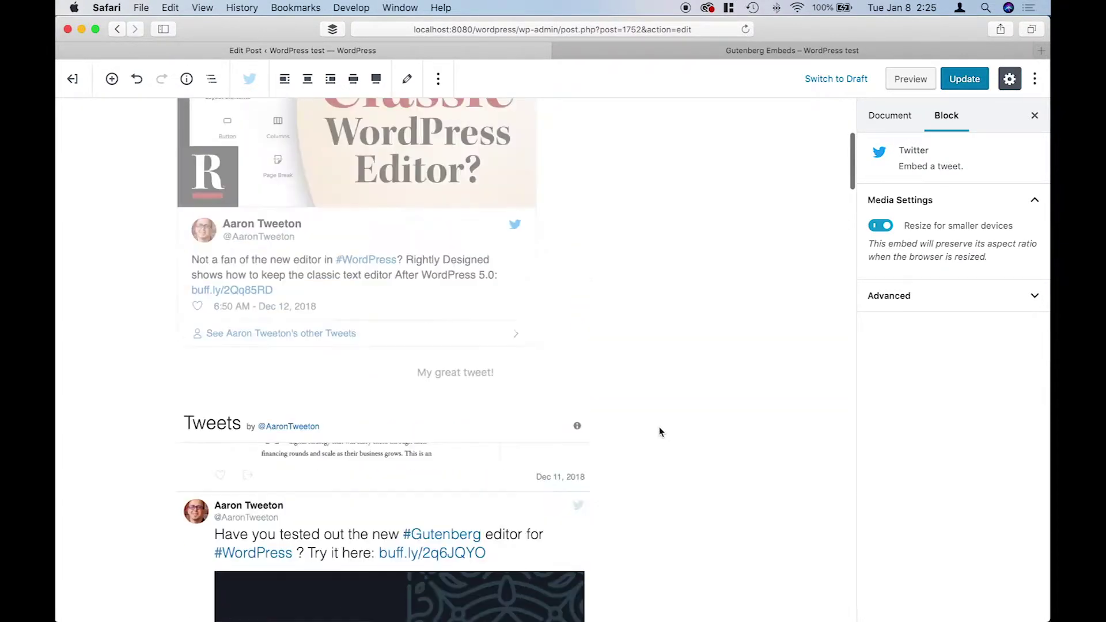
{"action": "scroll", "coordinate": [658, 431], "scroll_direction": "down", "scroll_amount": 5}
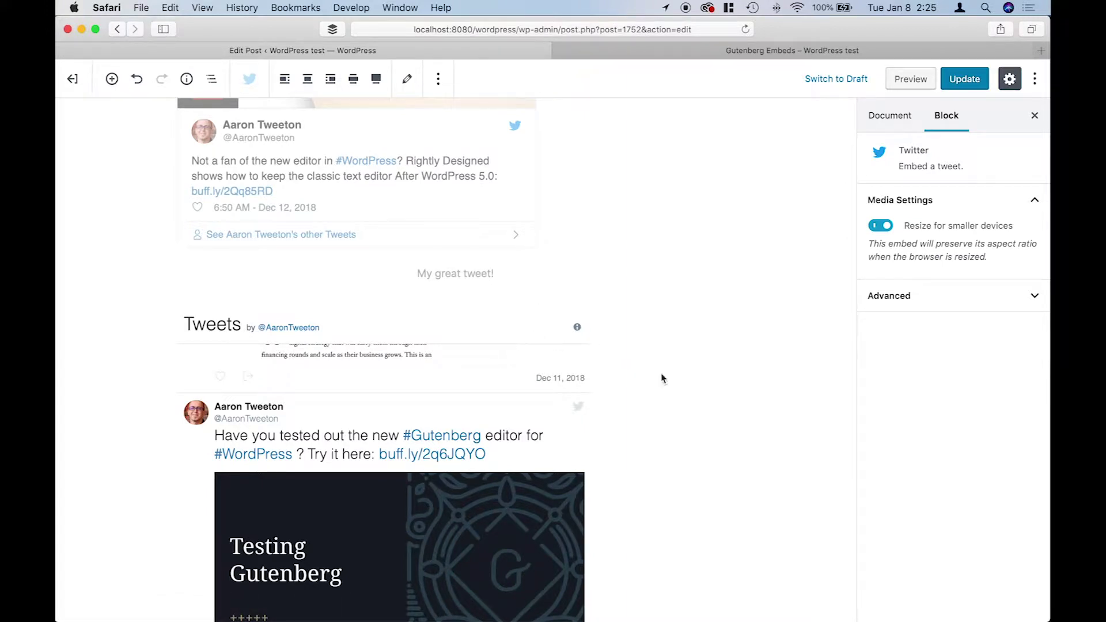
{"action": "left_click", "coordinate": [721, 438]}
- Remove the Tweets timeline embed block using its More options menu
{"action": "left_click", "coordinate": [520, 332]}
{"action": "left_click", "coordinate": [438, 79]}
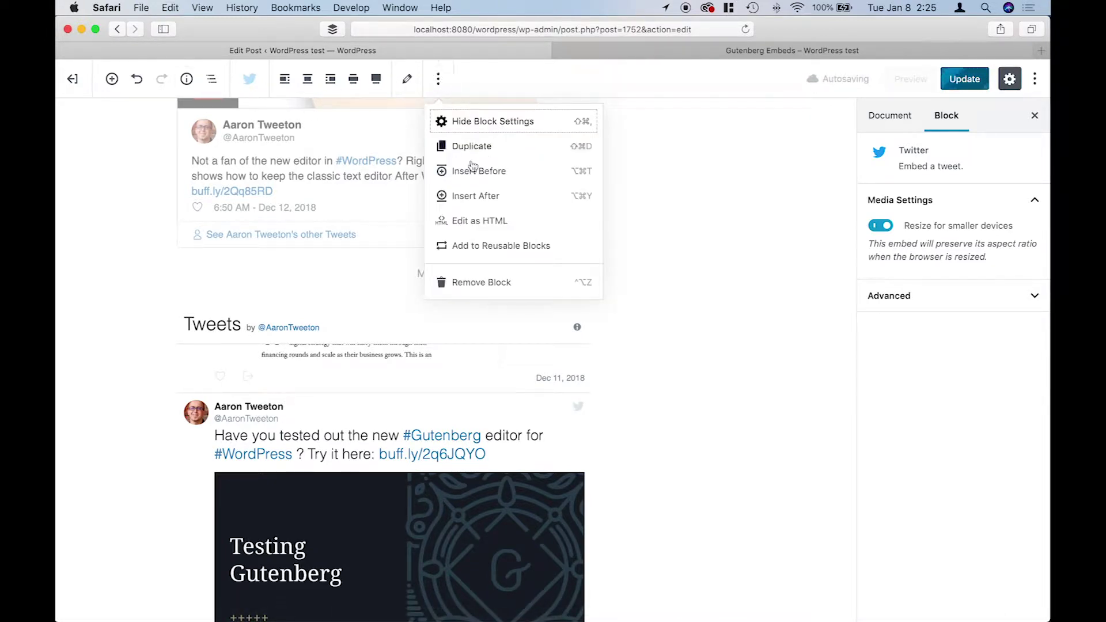
{"action": "left_click", "coordinate": [484, 282]}
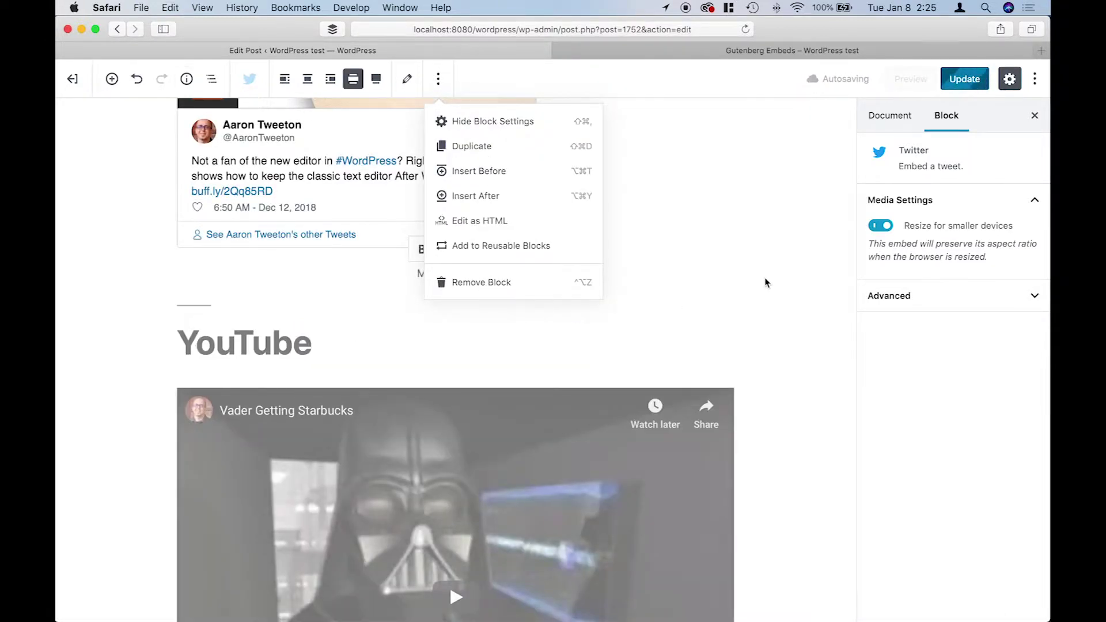
{"action": "scroll", "coordinate": [748, 280], "scroll_direction": "up", "scroll_amount": 3}
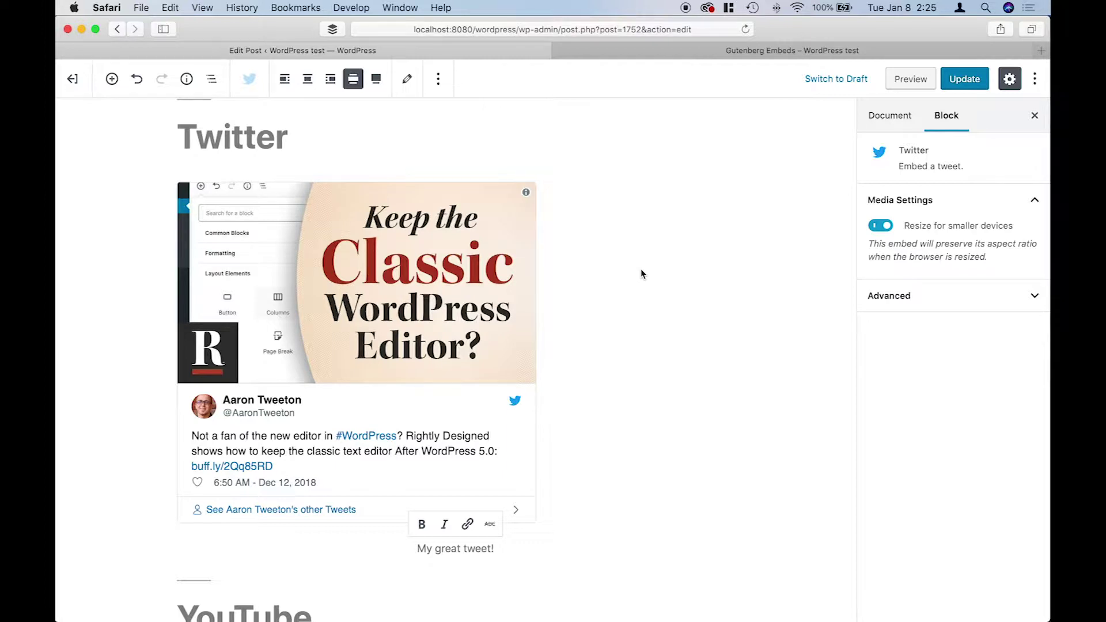
- Try full, wide and right alignment on the tweet embed, finishing with centre alignment
{"action": "scroll", "coordinate": [628, 333], "scroll_direction": "up", "scroll_amount": 1}
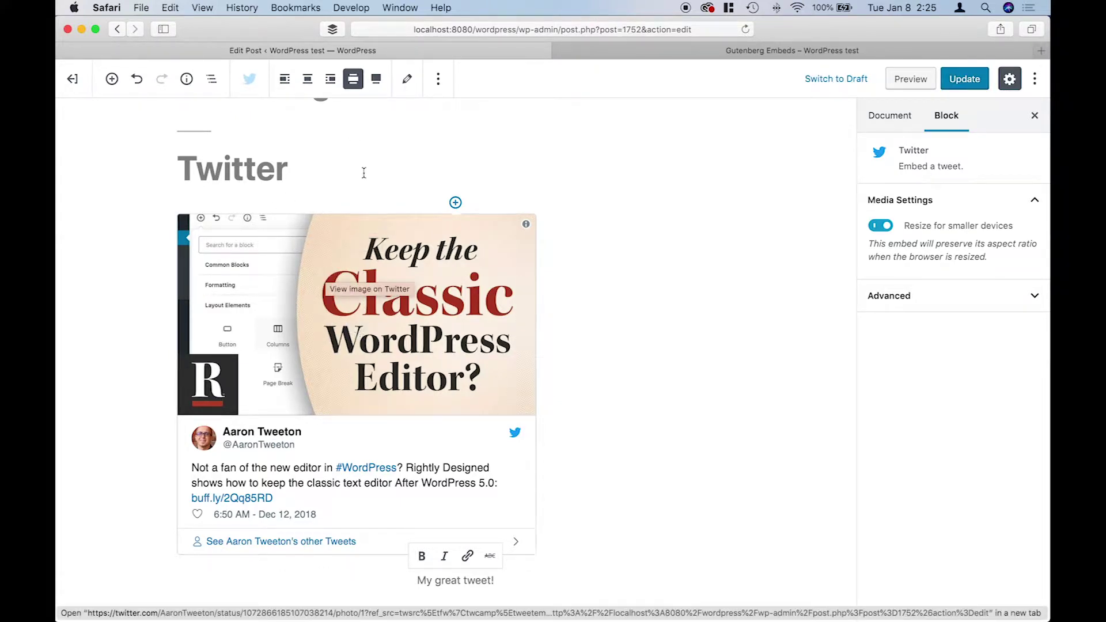
{"action": "left_click", "coordinate": [381, 82]}
{"action": "left_click", "coordinate": [353, 81]}
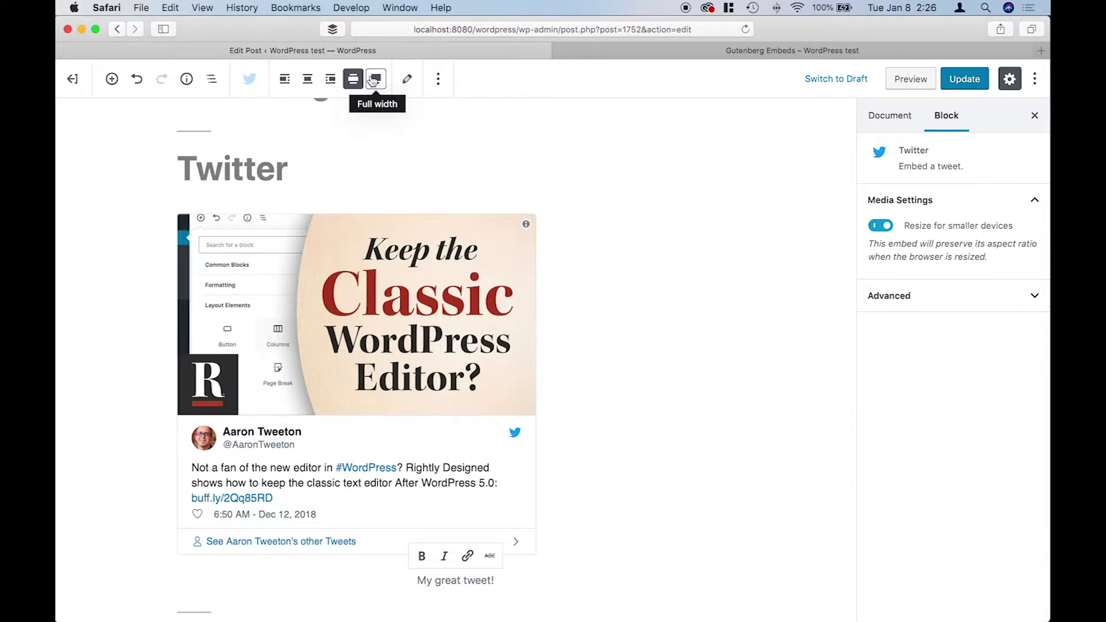
{"action": "left_click", "coordinate": [331, 81]}
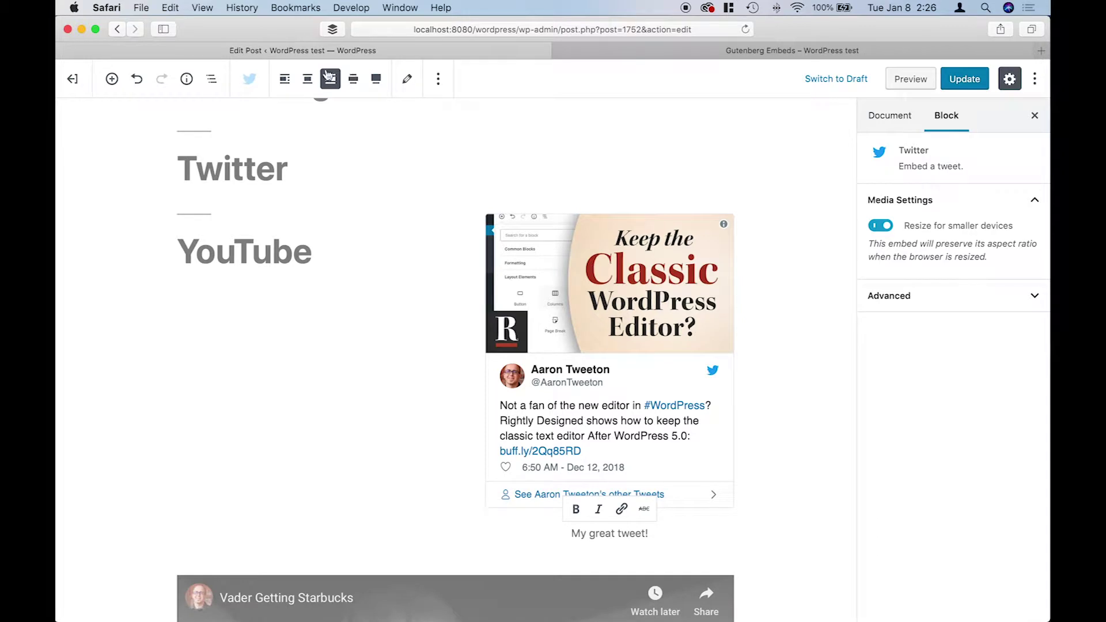
{"action": "left_click", "coordinate": [285, 80]}
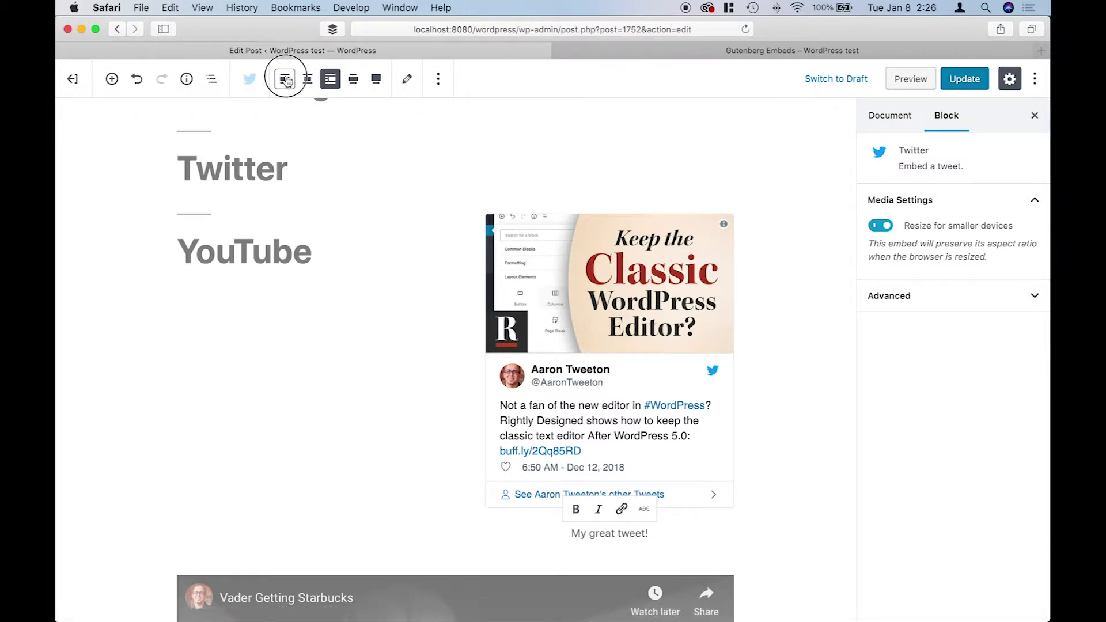
{"action": "left_click", "coordinate": [308, 80]}
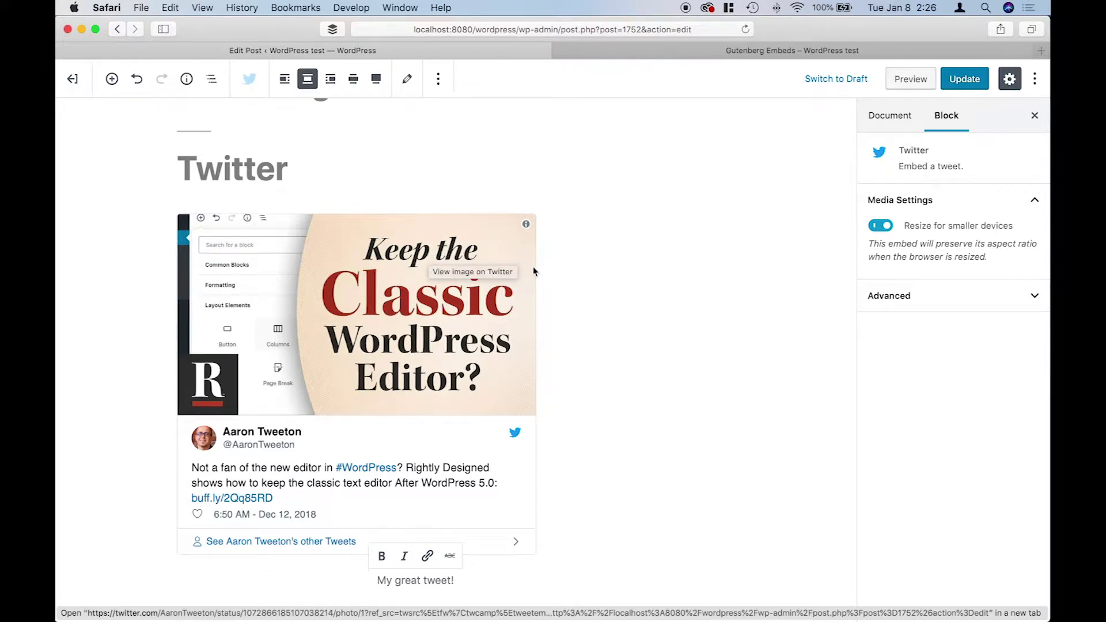
{"action": "scroll", "coordinate": [502, 278], "scroll_direction": "down", "scroll_amount": 1}
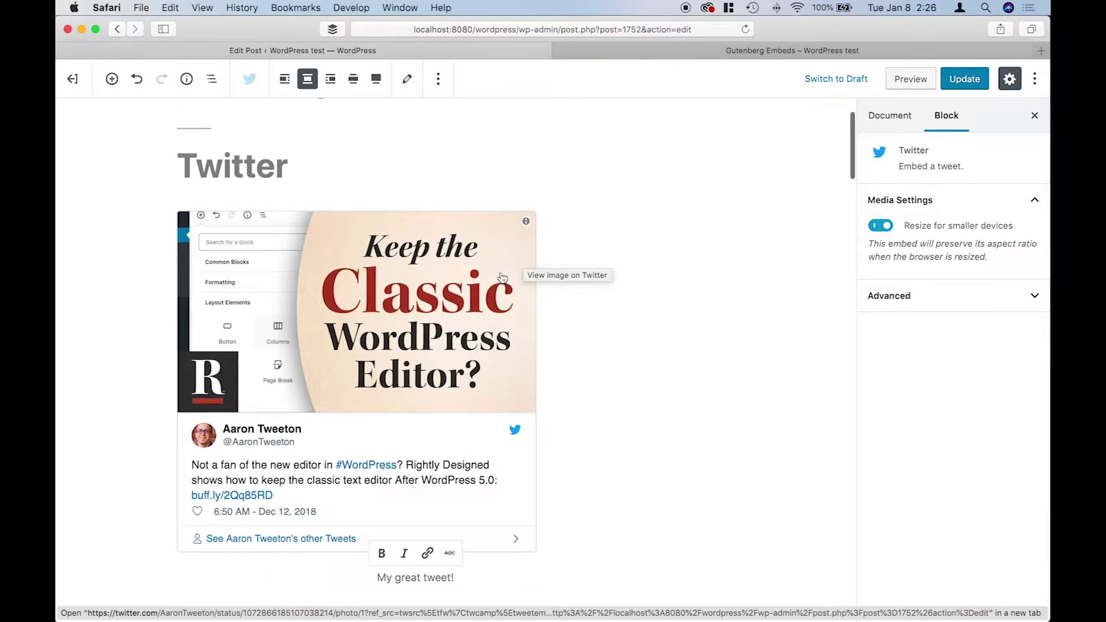
- Select the YouTube video embed and centre it at a narrower width
{"action": "scroll", "coordinate": [502, 279], "scroll_direction": "down", "scroll_amount": 10}
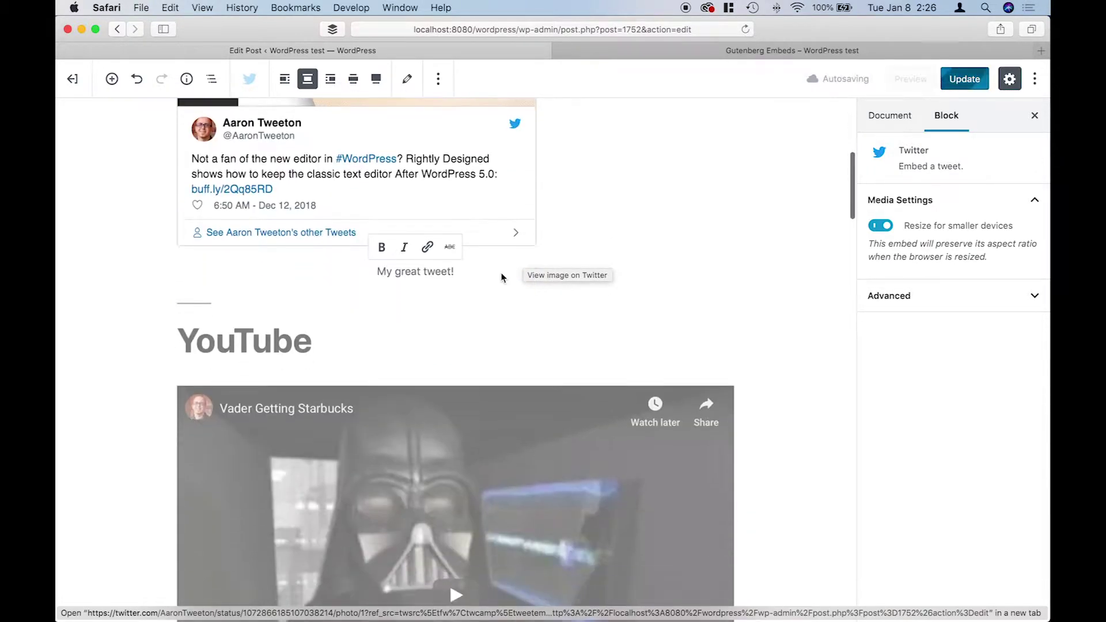
{"action": "scroll", "coordinate": [502, 272], "scroll_direction": "down", "scroll_amount": 3}
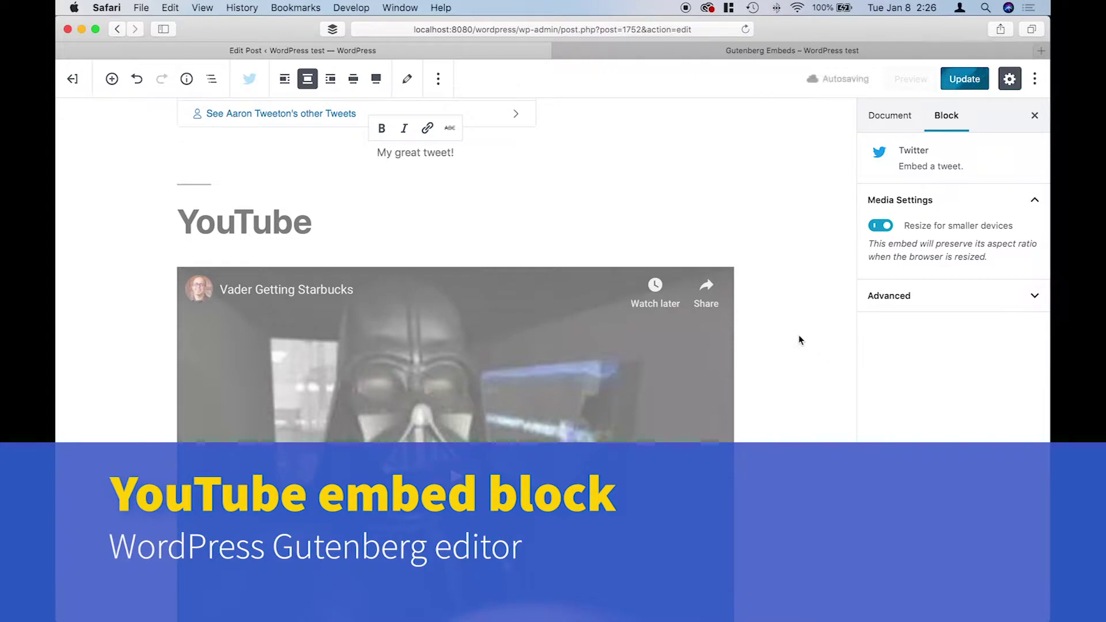
{"action": "left_click", "coordinate": [800, 339]}
{"action": "scroll", "coordinate": [796, 337], "scroll_direction": "down", "scroll_amount": 4}
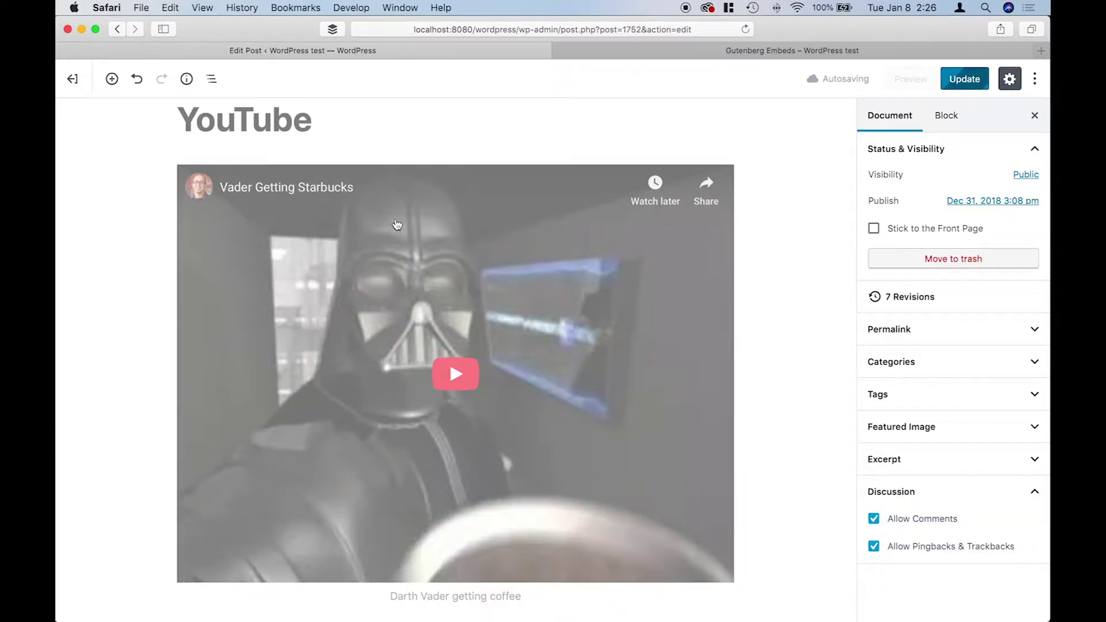
{"action": "left_click", "coordinate": [437, 171]}
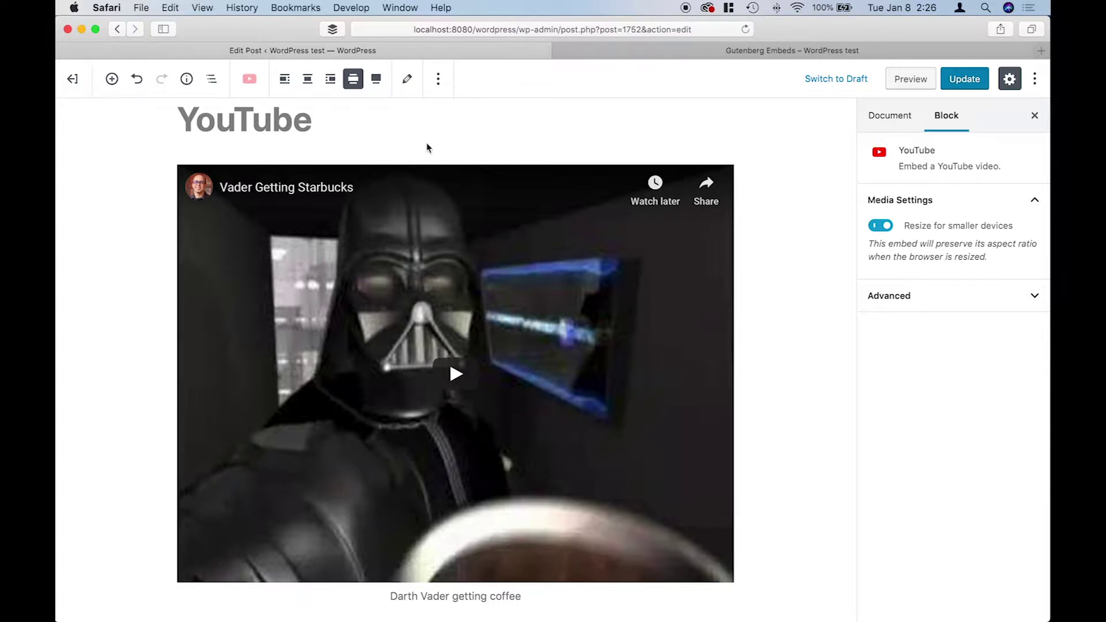
{"action": "left_click", "coordinate": [308, 80]}
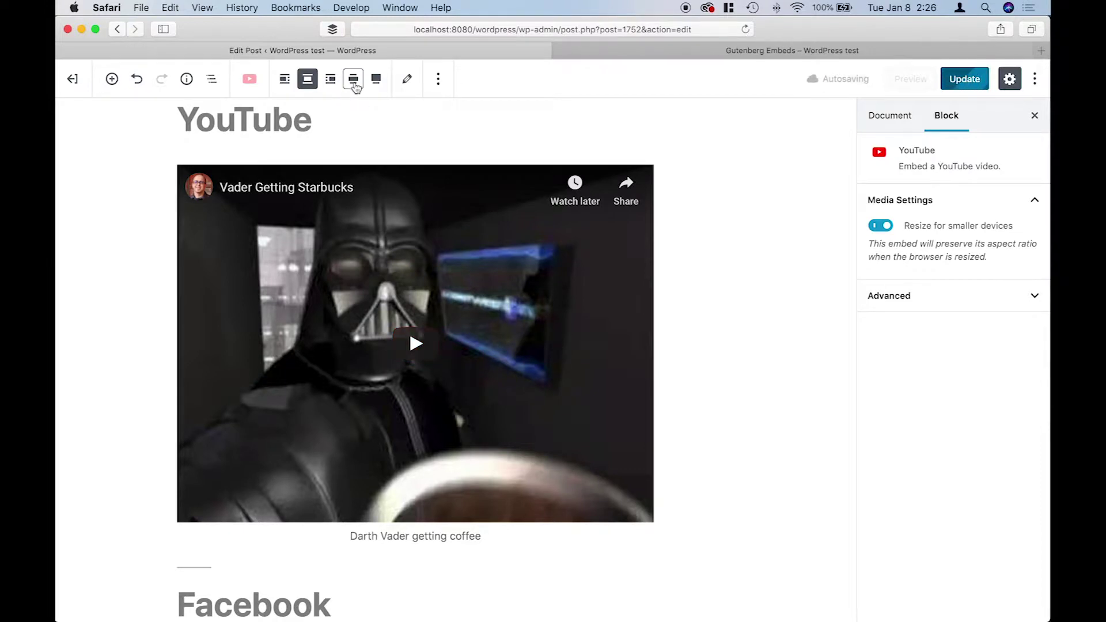
- Try wide and full width on the YouTube video, then return it to centre alignment
{"action": "left_click", "coordinate": [353, 79]}
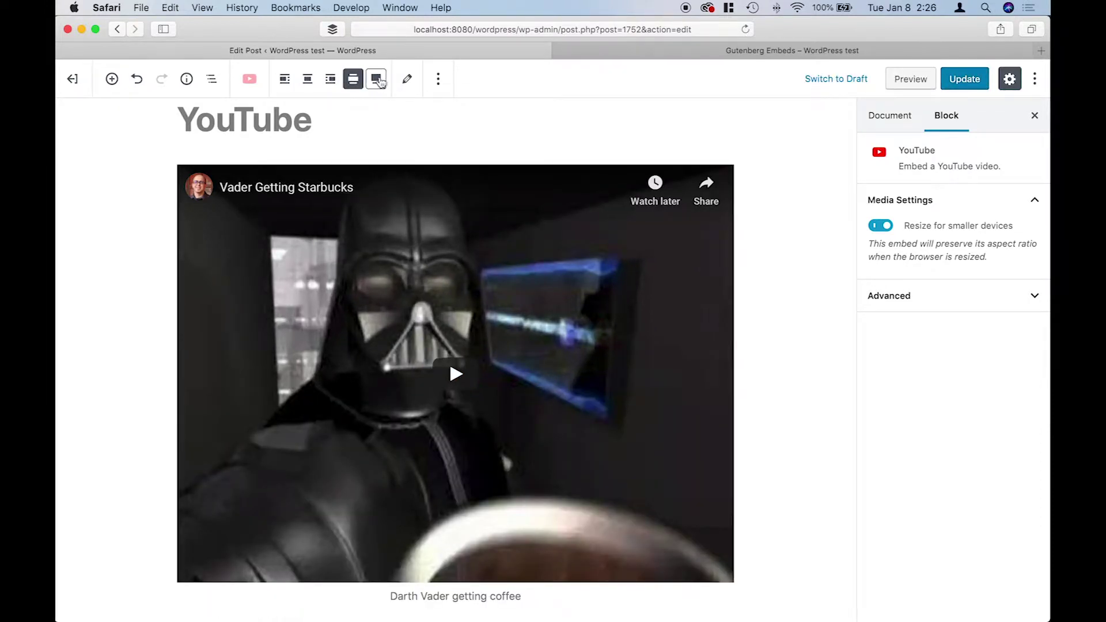
{"action": "left_click", "coordinate": [378, 80]}
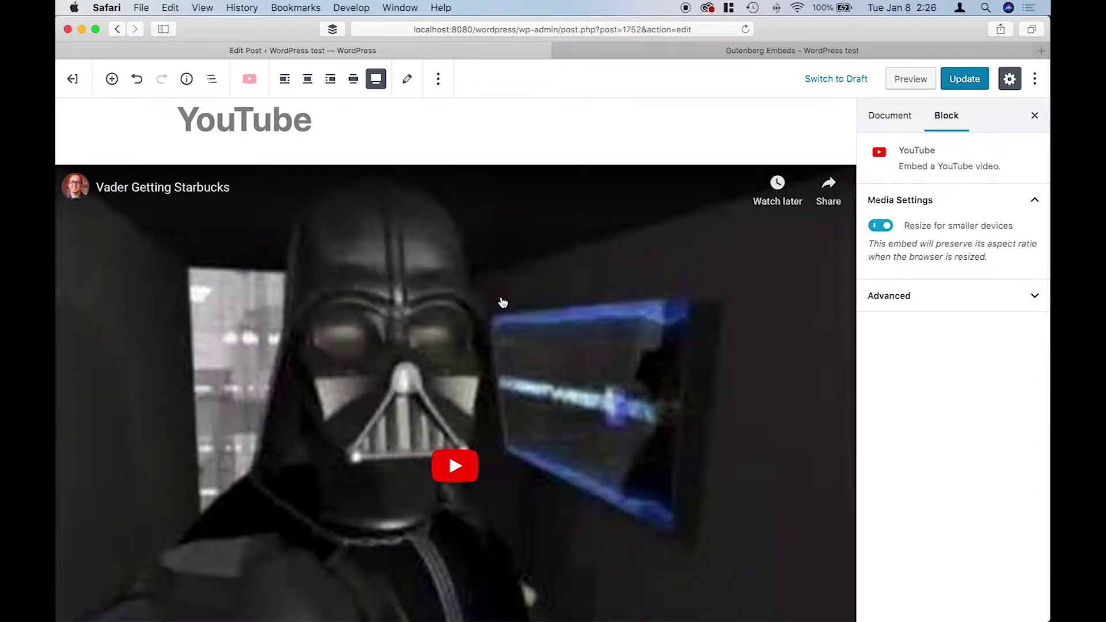
{"action": "scroll", "coordinate": [503, 303], "scroll_direction": "down", "scroll_amount": 5}
{"action": "scroll", "coordinate": [501, 301], "scroll_direction": "down", "scroll_amount": 3}
{"action": "scroll", "coordinate": [501, 301], "scroll_direction": "up", "scroll_amount": 10}
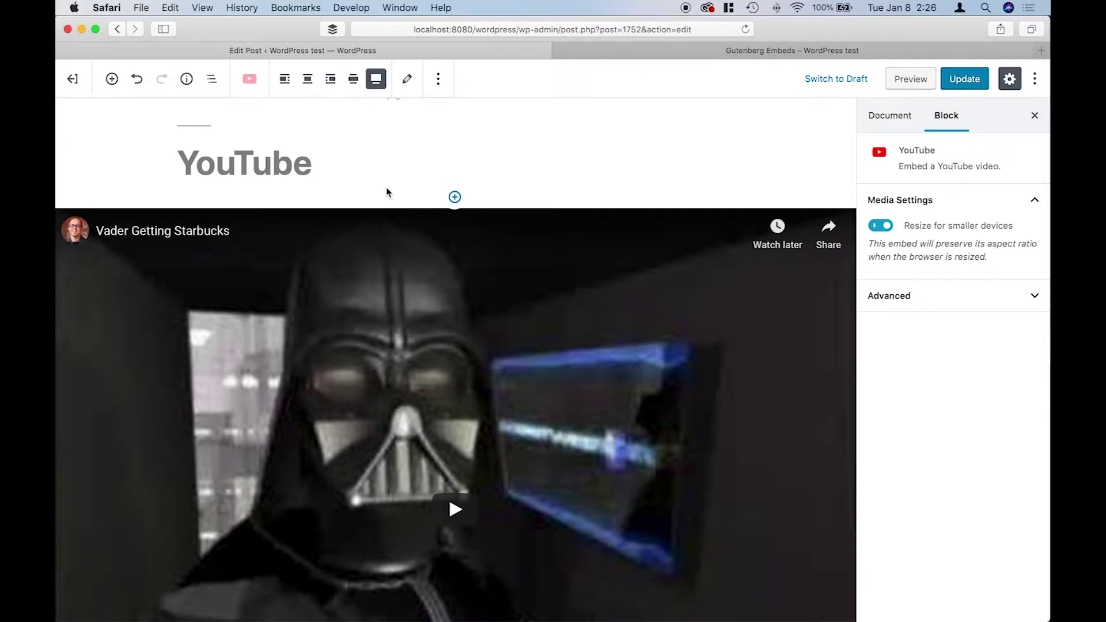
{"action": "scroll", "coordinate": [387, 193], "scroll_direction": "down", "scroll_amount": 4}
{"action": "scroll", "coordinate": [386, 190], "scroll_direction": "up", "scroll_amount": 2}
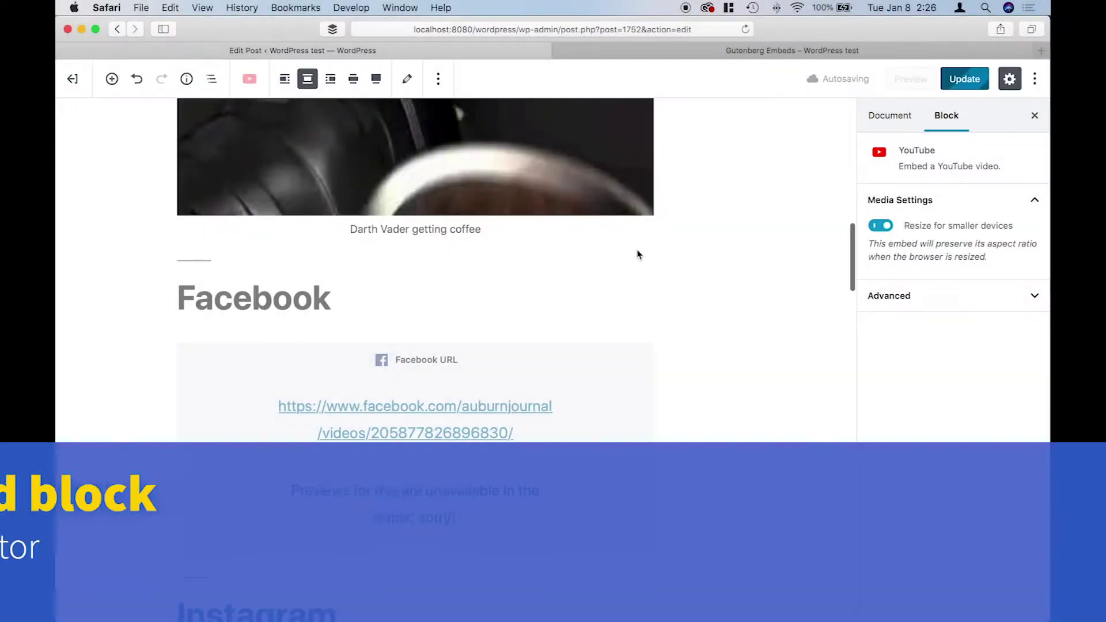
{"action": "left_click", "coordinate": [630, 282]}
{"action": "scroll", "coordinate": [566, 264], "scroll_direction": "down", "scroll_amount": 2}
{"action": "scroll", "coordinate": [560, 235], "scroll_direction": "down", "scroll_amount": 1}
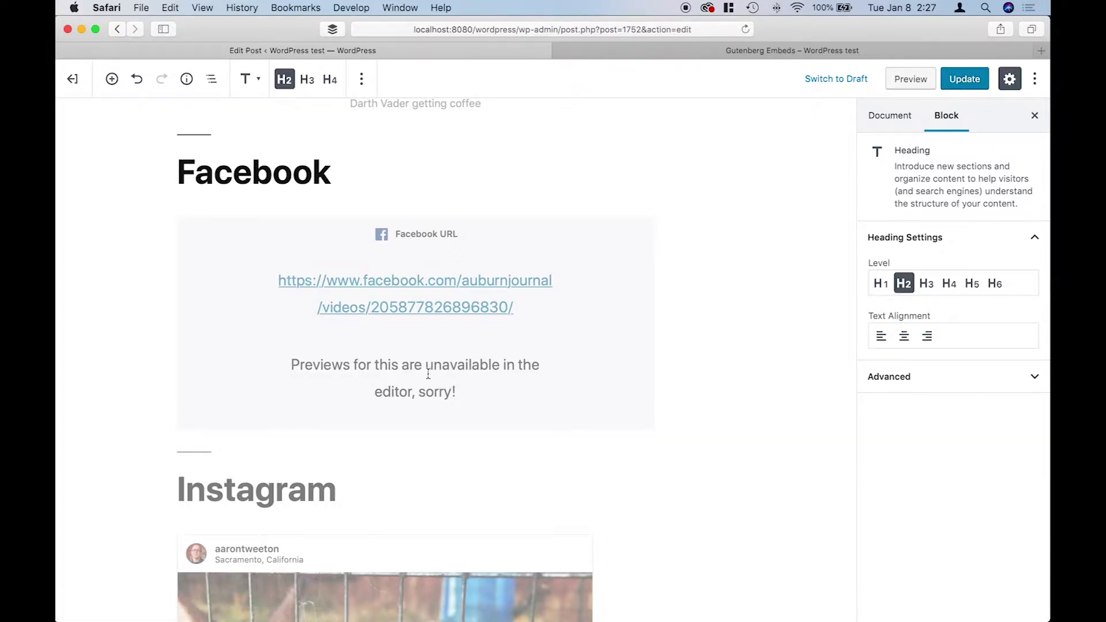
- Preview the post on the front end and play the Facebook video embed
{"action": "left_click", "coordinate": [647, 52]}
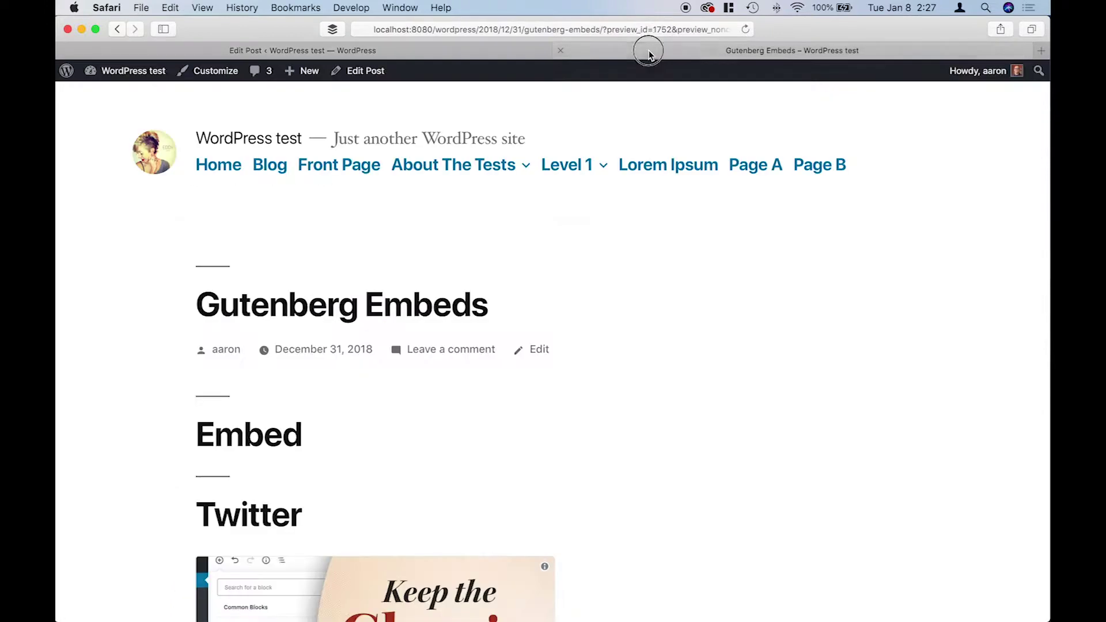
{"action": "scroll", "coordinate": [647, 314], "scroll_direction": "down", "scroll_amount": 10}
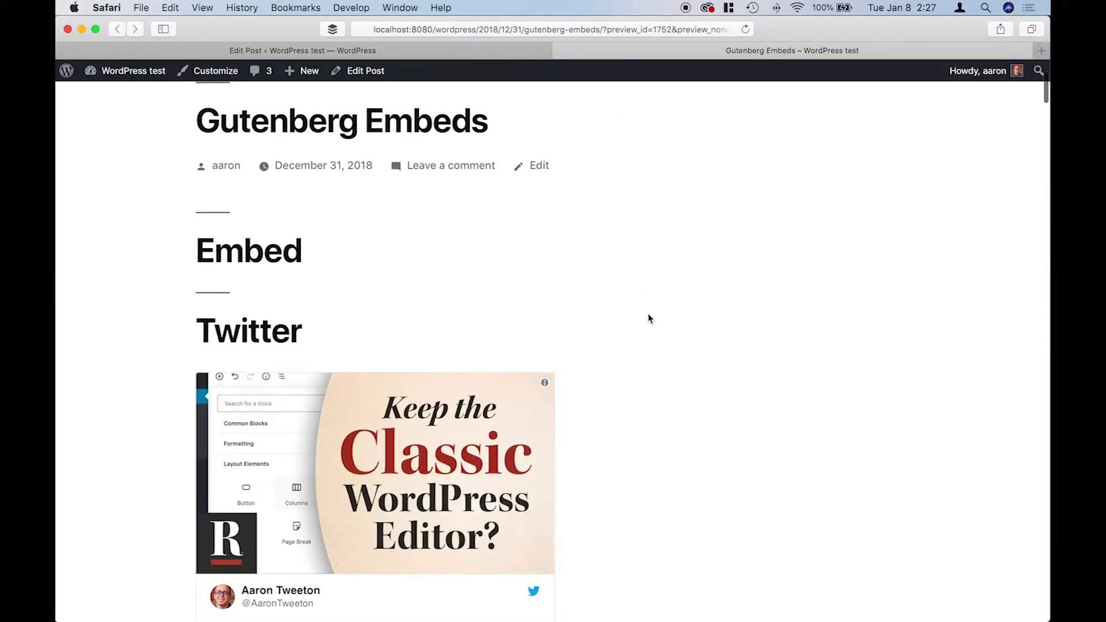
{"action": "scroll", "coordinate": [647, 331], "scroll_direction": "down", "scroll_amount": 6}
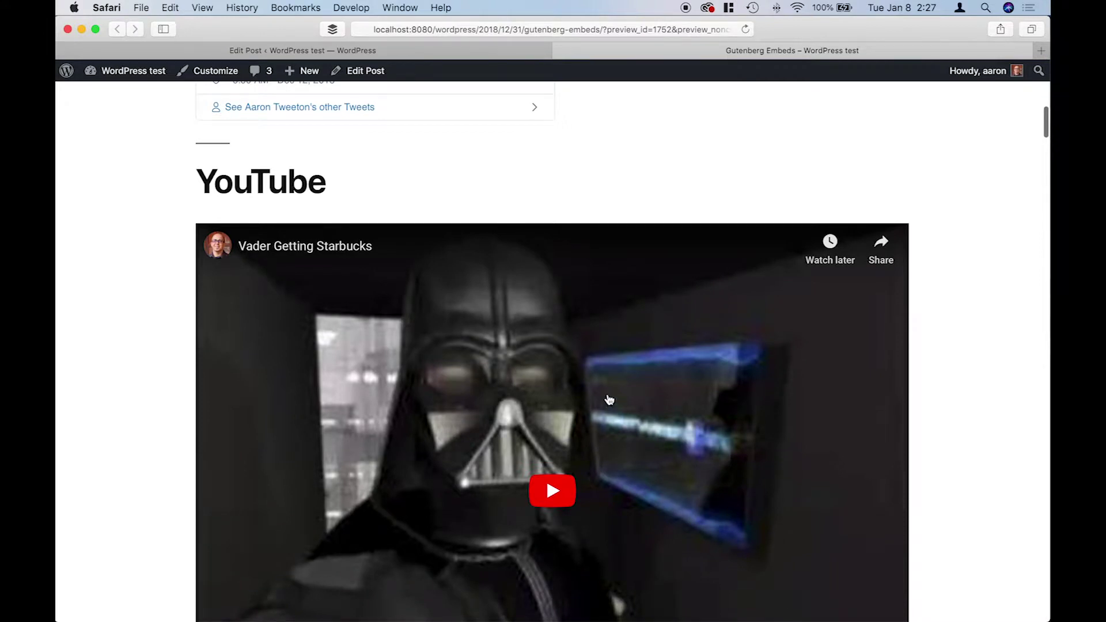
{"action": "scroll", "coordinate": [611, 398], "scroll_direction": "down", "scroll_amount": 5}
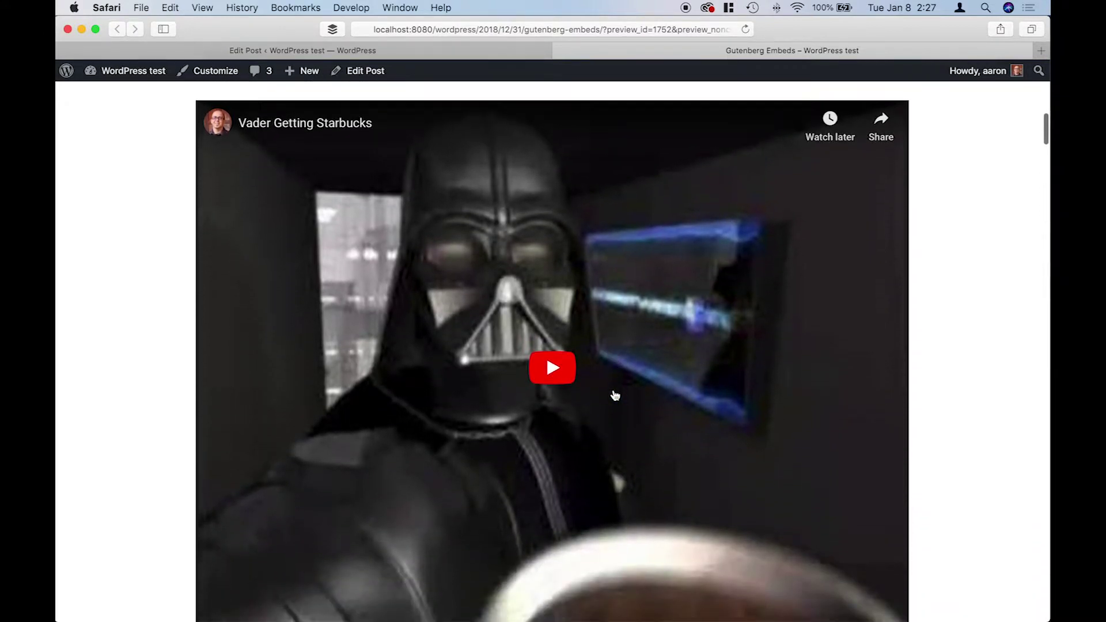
{"action": "scroll", "coordinate": [615, 395], "scroll_direction": "down", "scroll_amount": 10}
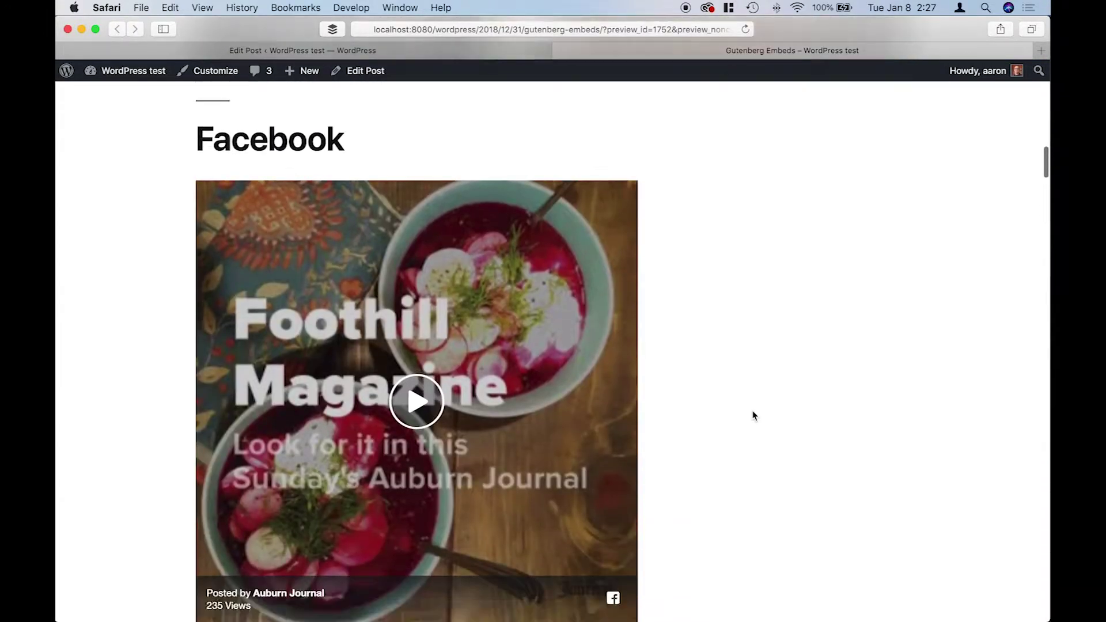
{"action": "scroll", "coordinate": [751, 416], "scroll_direction": "up", "scroll_amount": 1}
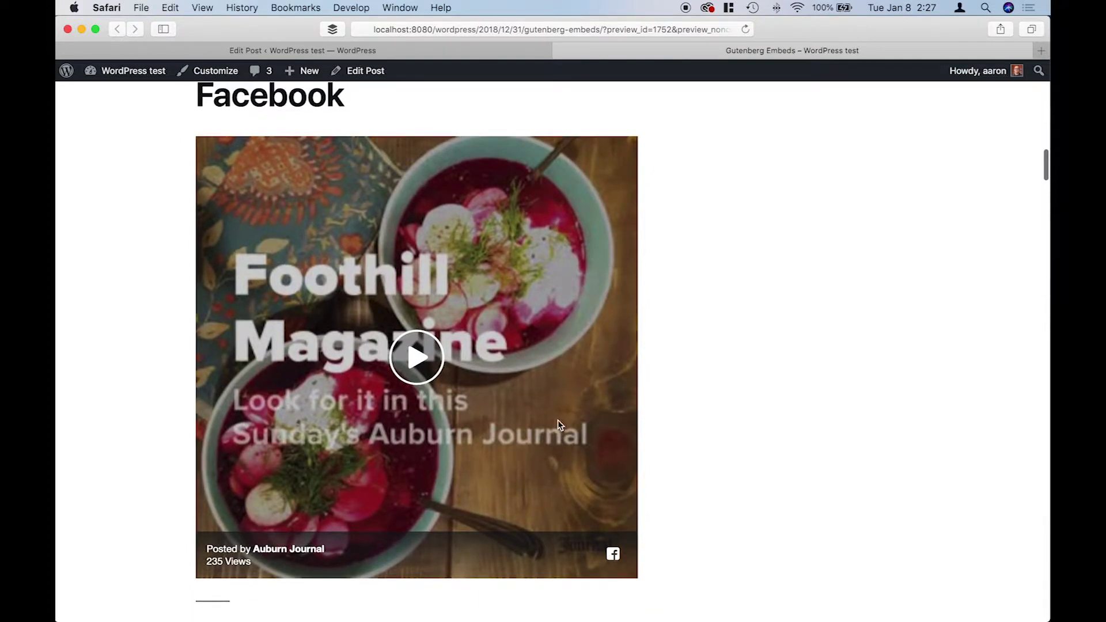
{"action": "left_click", "coordinate": [416, 359]}
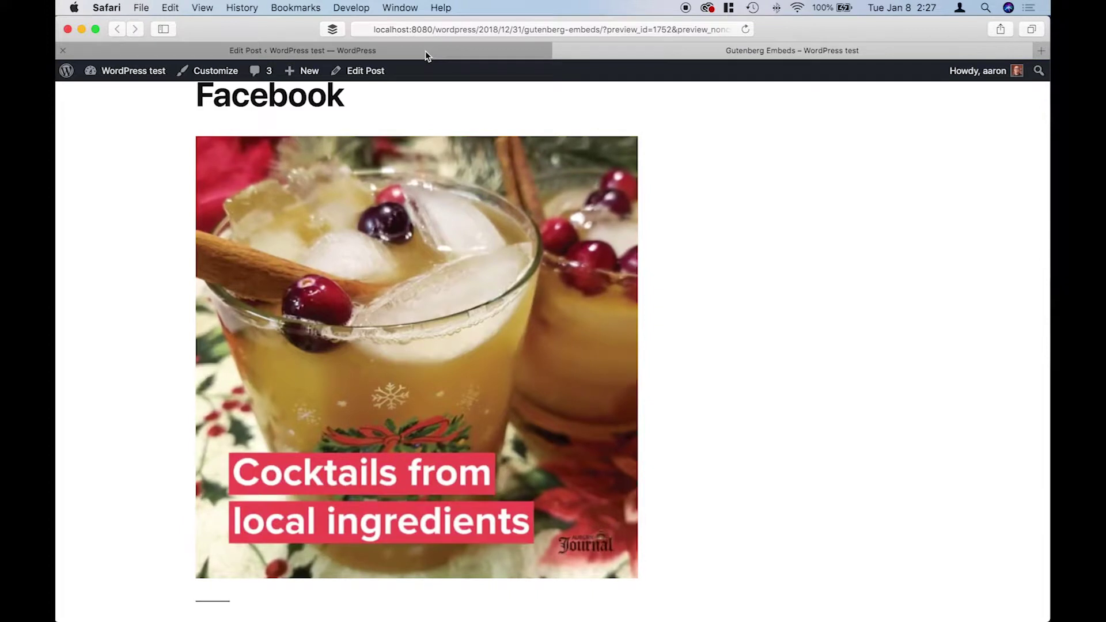
{"action": "mouse_move", "coordinate": [204, 576]}
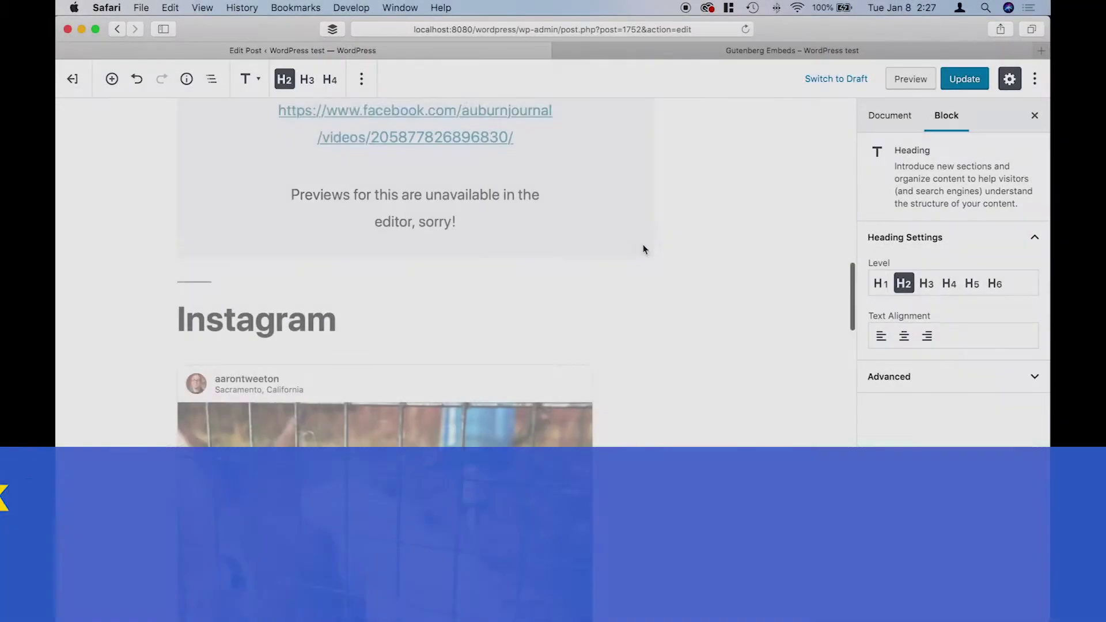
{"action": "scroll", "coordinate": [682, 286], "scroll_direction": "down", "scroll_amount": 4}
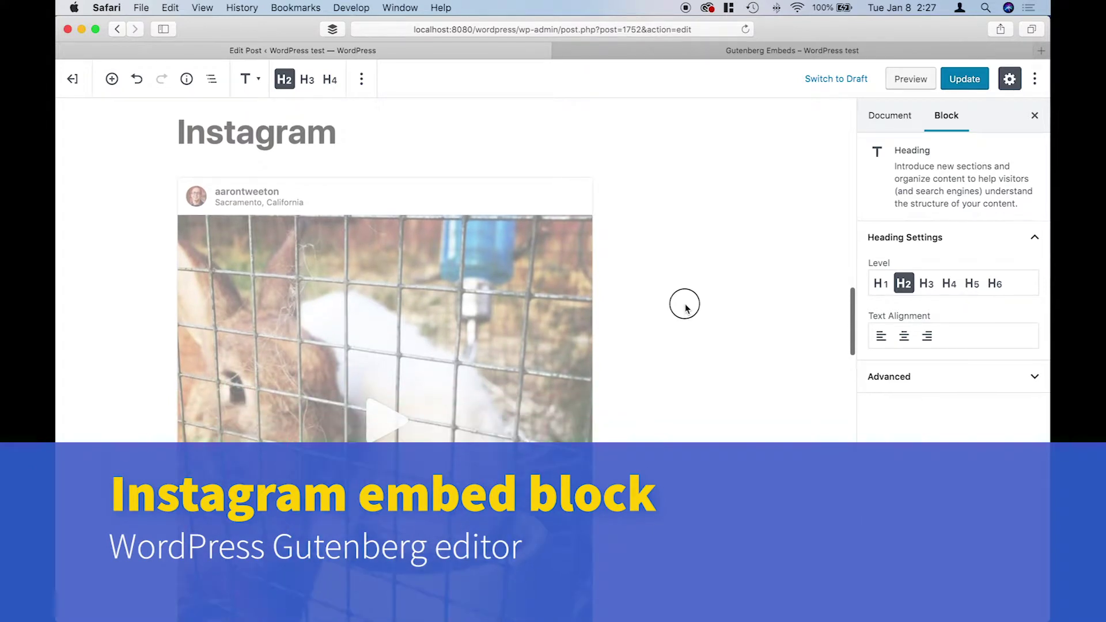
{"action": "left_click", "coordinate": [555, 318]}
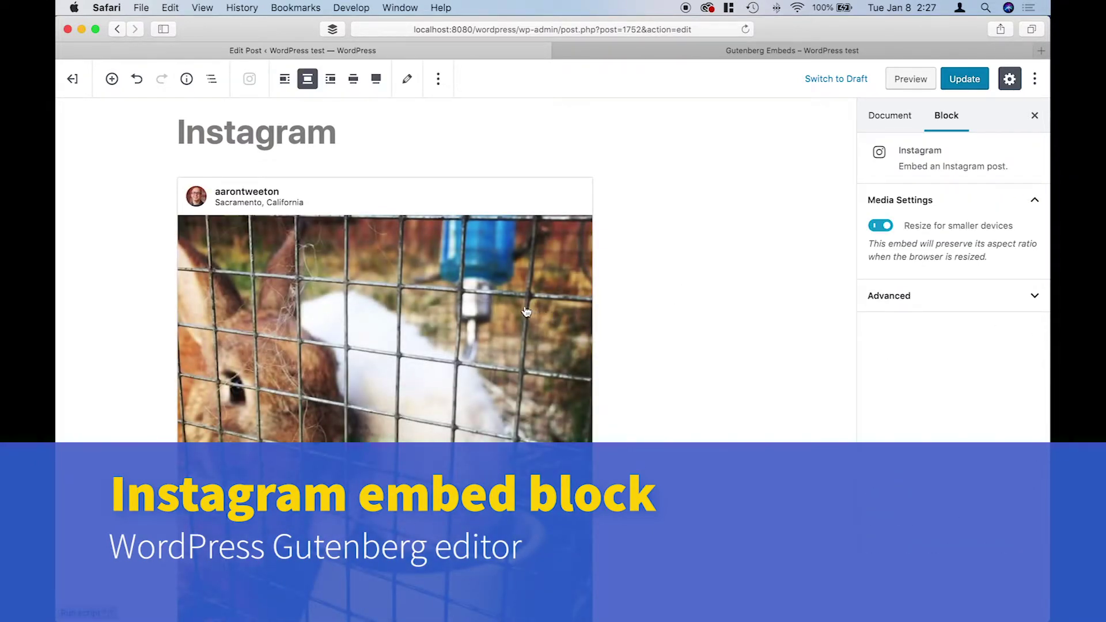
{"action": "left_click", "coordinate": [513, 308]}
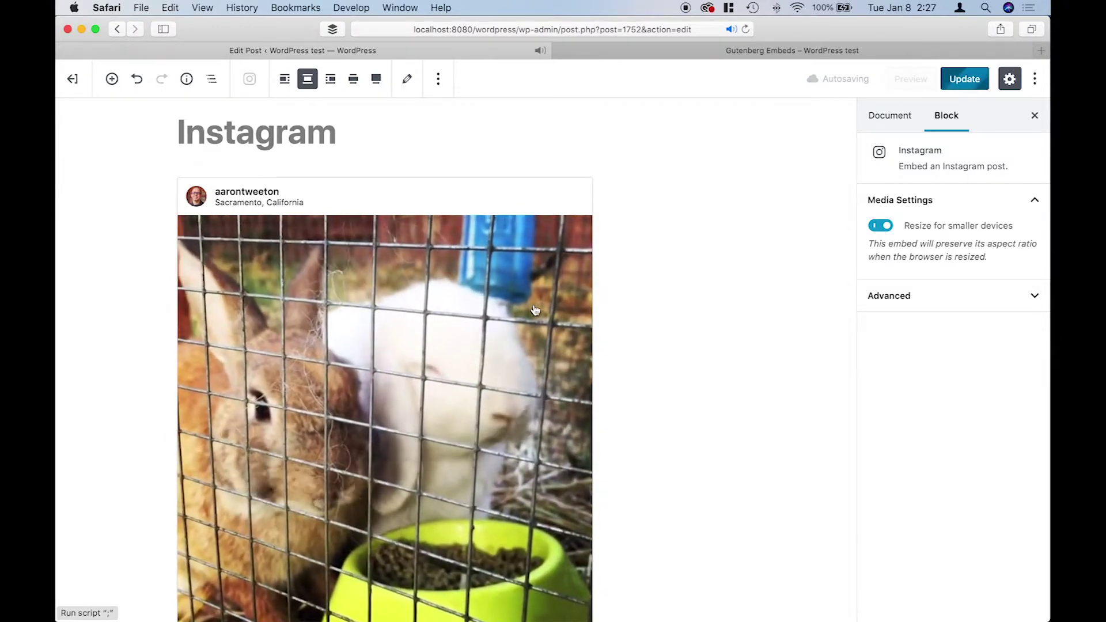
{"action": "scroll", "coordinate": [620, 314], "scroll_direction": "down", "scroll_amount": 2}
{"action": "scroll", "coordinate": [621, 316], "scroll_direction": "down", "scroll_amount": 2}
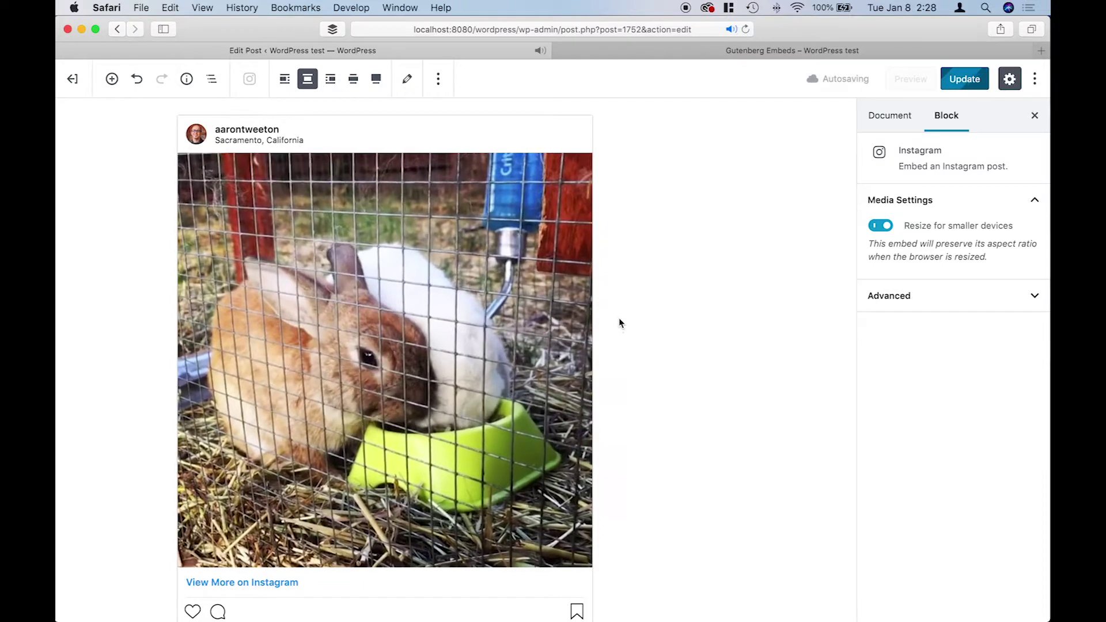
{"action": "scroll", "coordinate": [619, 323], "scroll_direction": "down", "scroll_amount": 3}
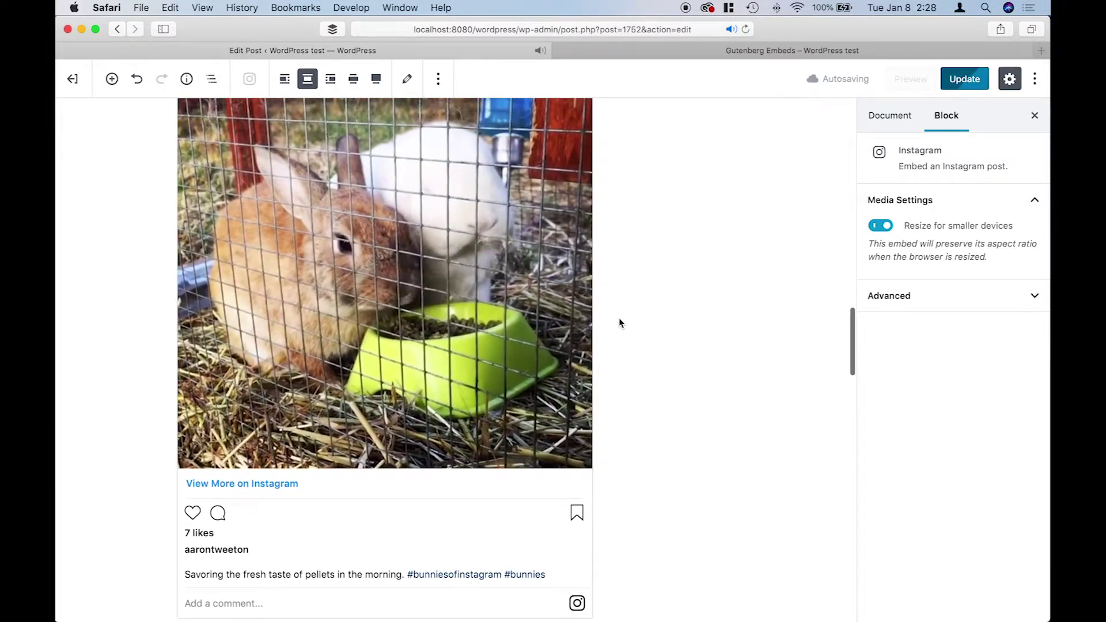
{"action": "scroll", "coordinate": [619, 323], "scroll_direction": "up", "scroll_amount": 1}
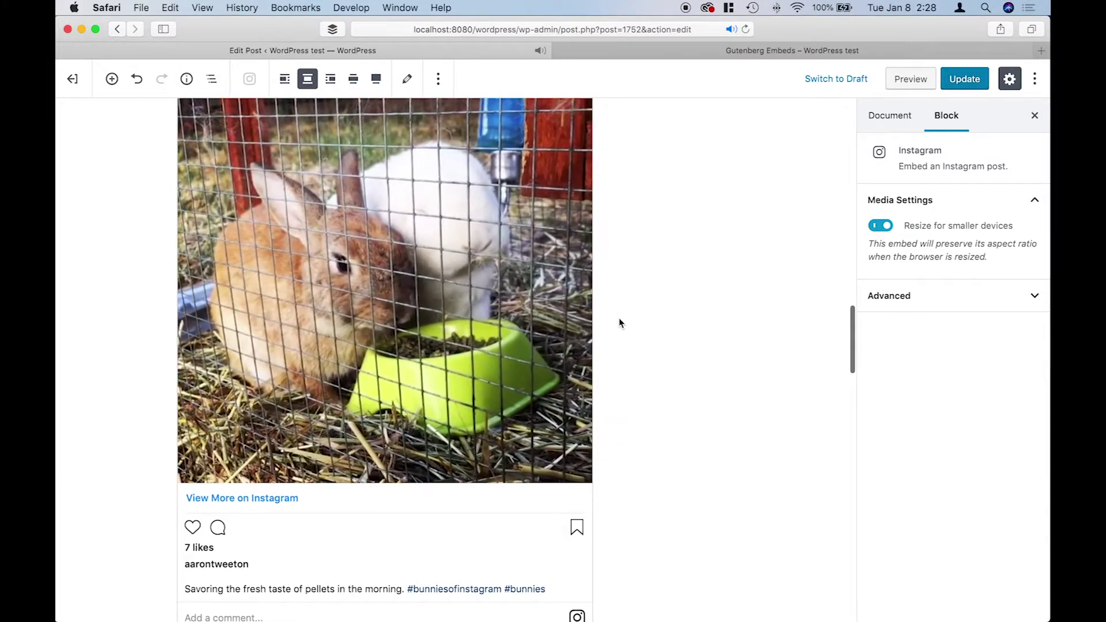
{"action": "scroll", "coordinate": [619, 322], "scroll_direction": "up", "scroll_amount": 3}
{"action": "scroll", "coordinate": [619, 323], "scroll_direction": "up", "scroll_amount": 2}
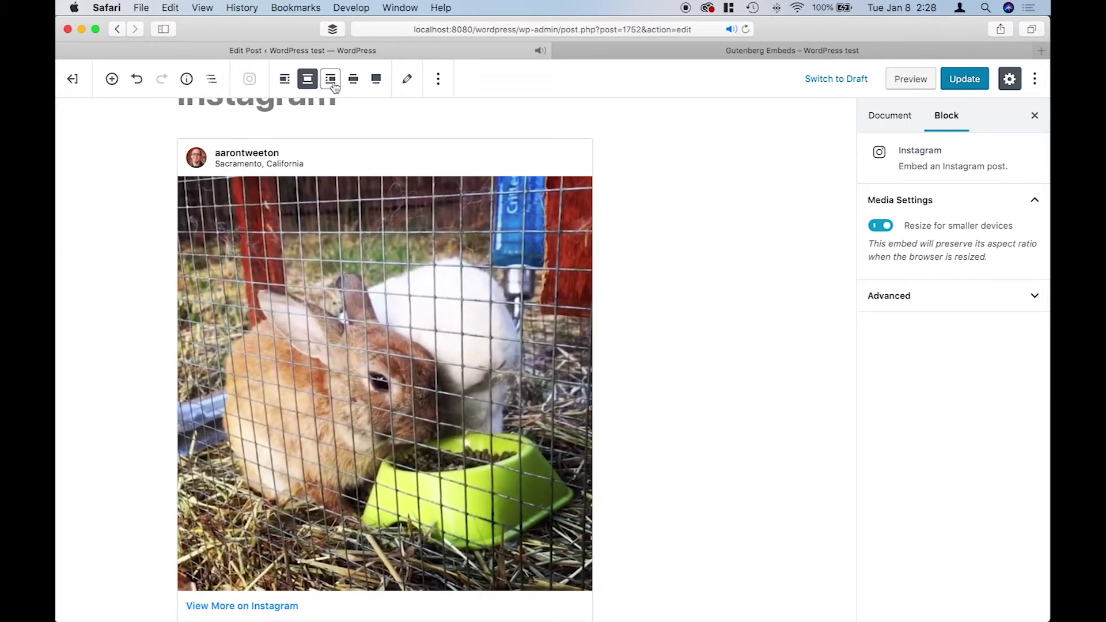
{"action": "left_click", "coordinate": [353, 79]}
{"action": "left_click", "coordinate": [376, 80]}
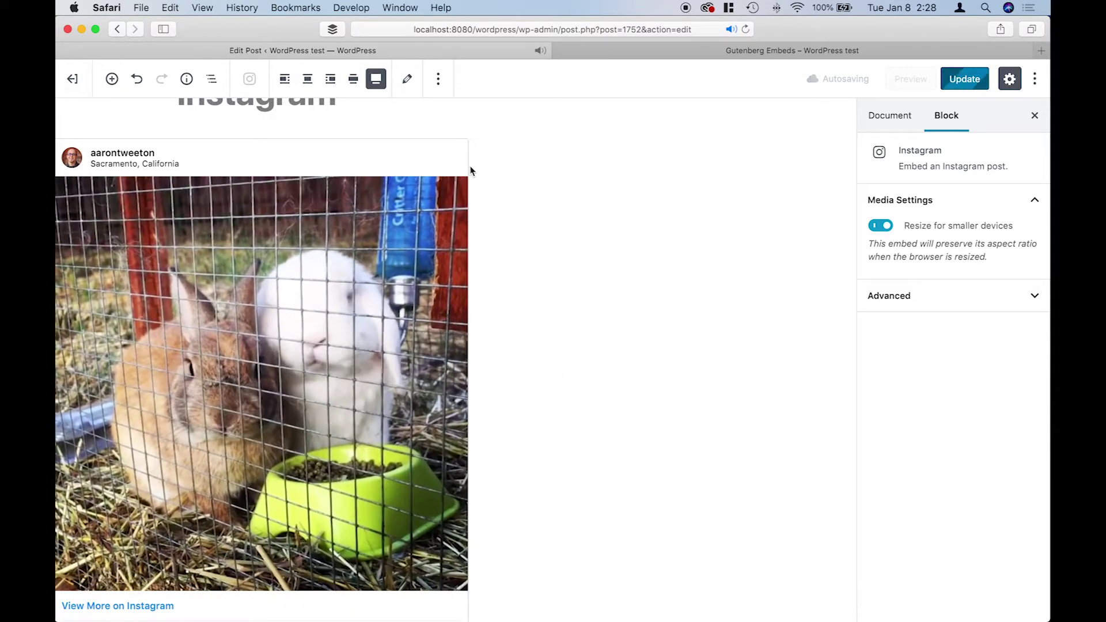
{"action": "left_click", "coordinate": [308, 80]}
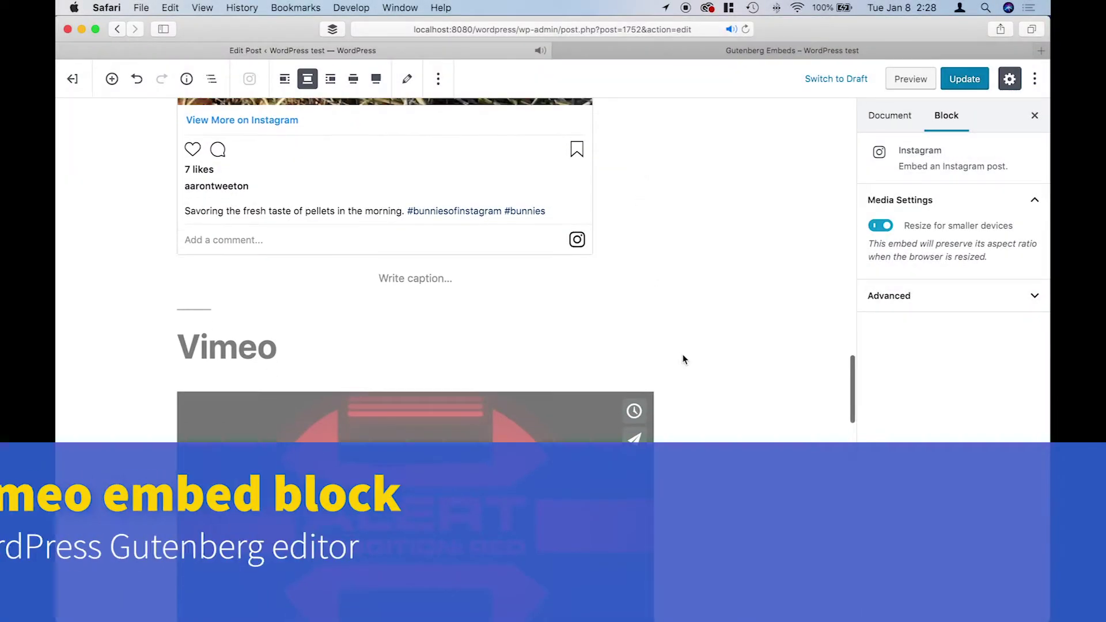
{"action": "scroll", "coordinate": [713, 339], "scroll_direction": "down", "scroll_amount": 2}
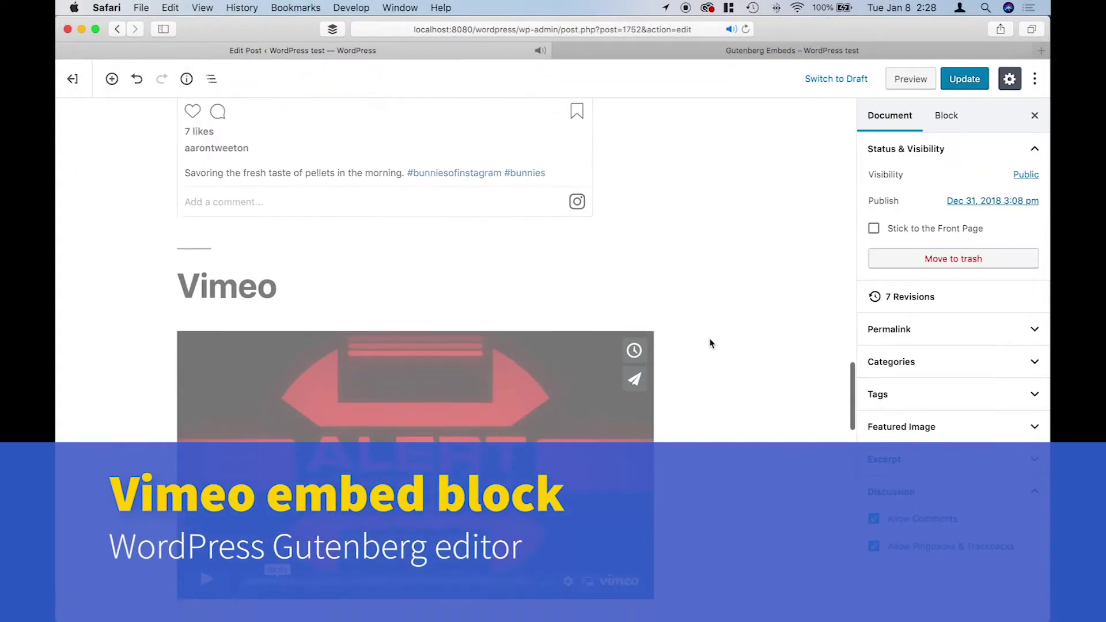
- Play and pause the Vimeo video, then set its embed to wide and then full width
{"action": "scroll", "coordinate": [710, 343], "scroll_direction": "down", "scroll_amount": 3}
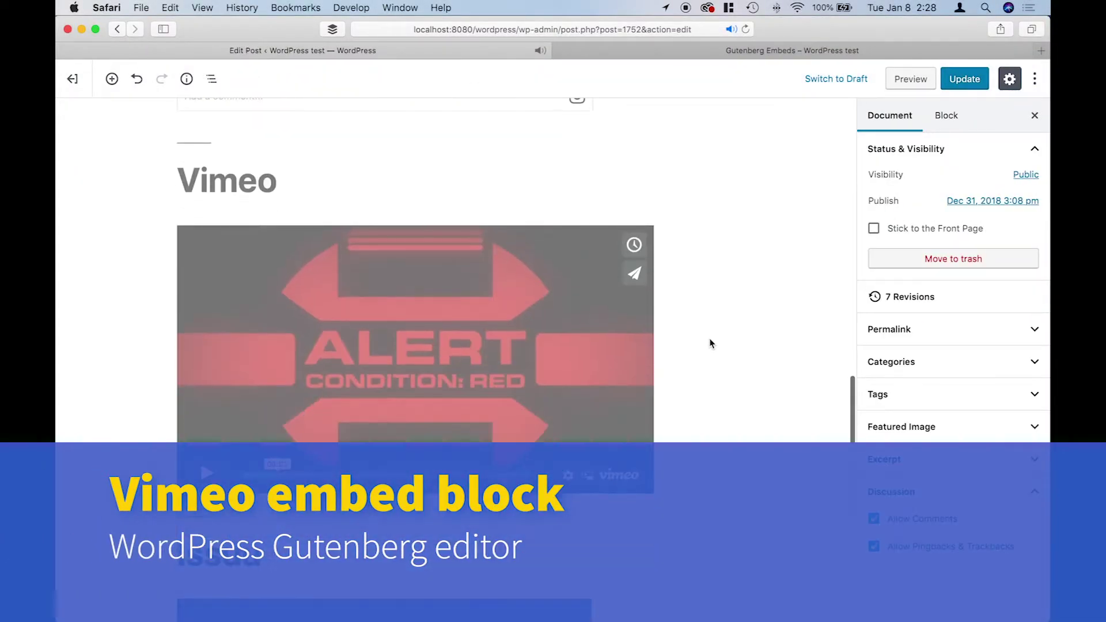
{"action": "left_click", "coordinate": [420, 270]}
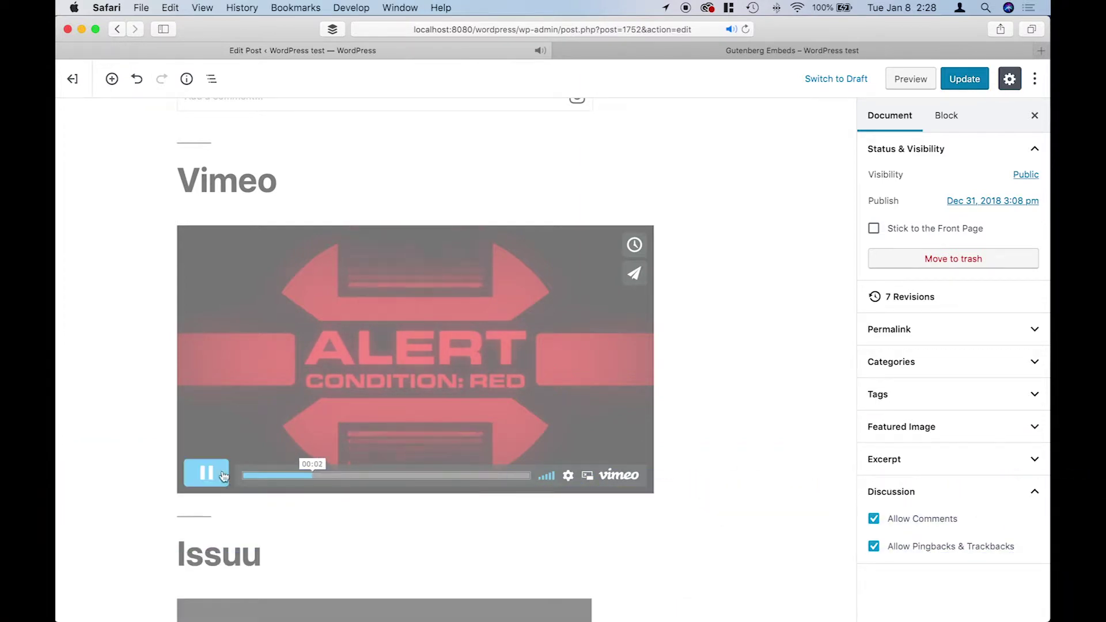
{"action": "left_click", "coordinate": [224, 475]}
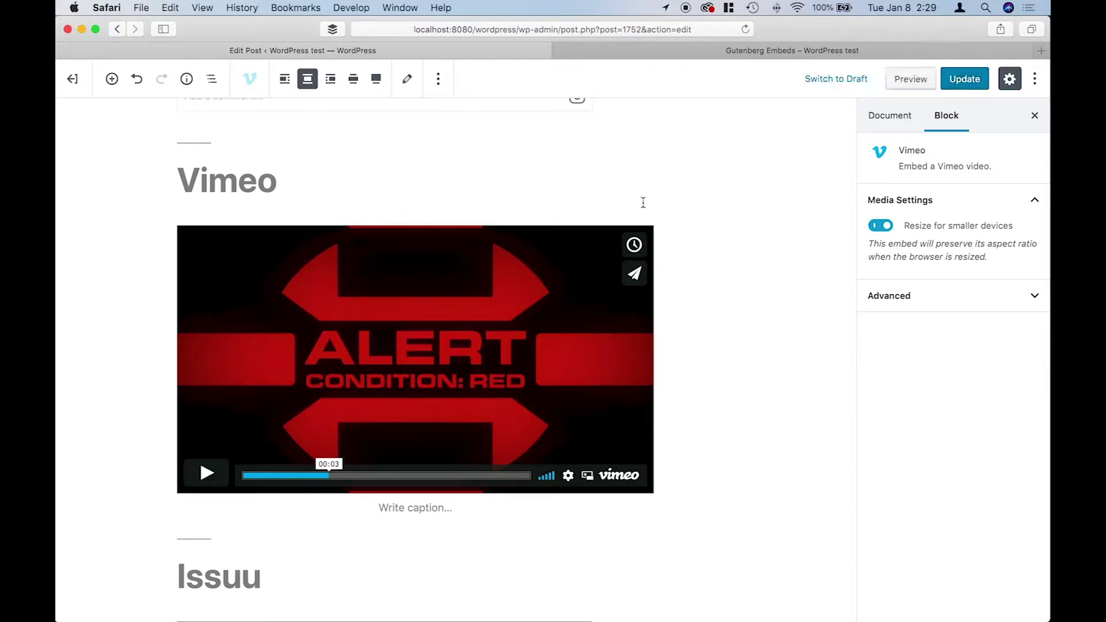
{"action": "left_click", "coordinate": [353, 83]}
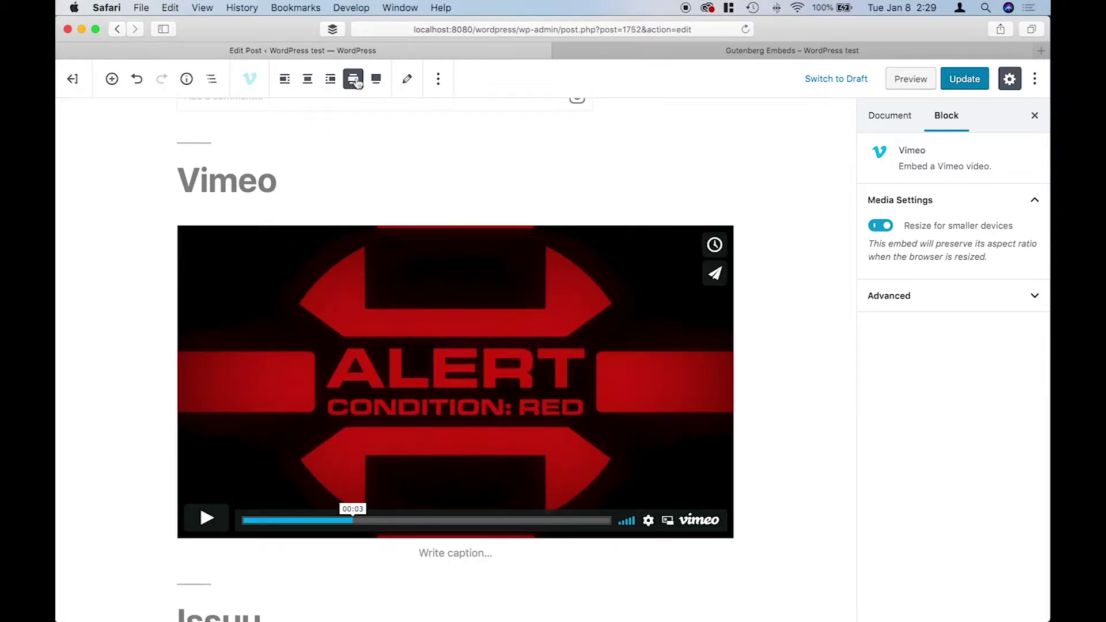
{"action": "left_click", "coordinate": [379, 79]}
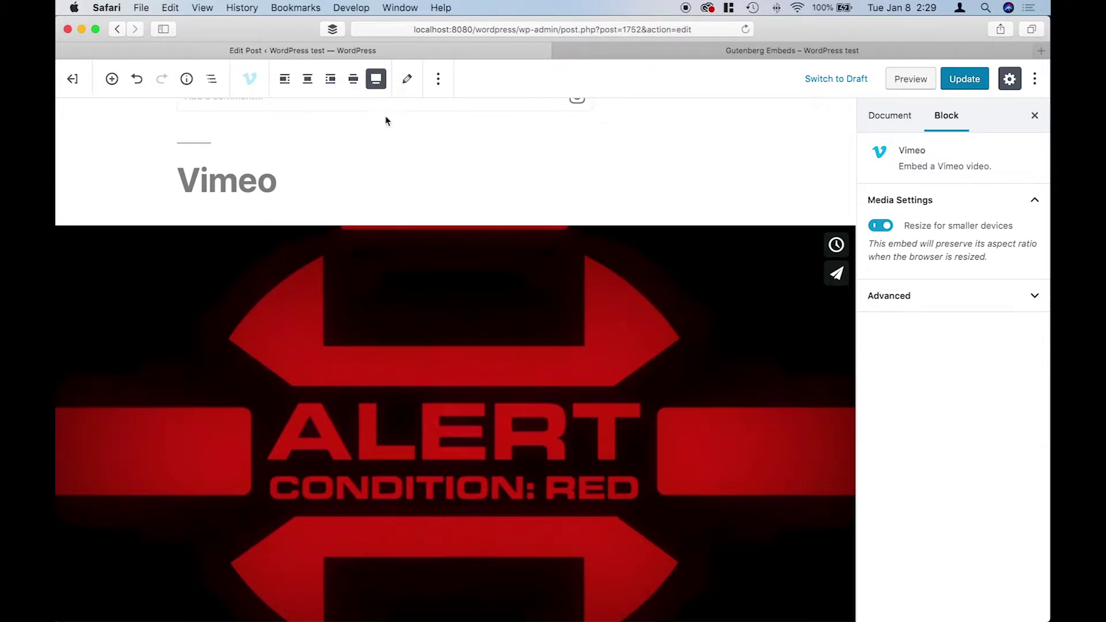
- Play and pause the full-width Vimeo video, then caption it 'Red alert!'
{"action": "scroll", "coordinate": [442, 186], "scroll_direction": "down", "scroll_amount": 5}
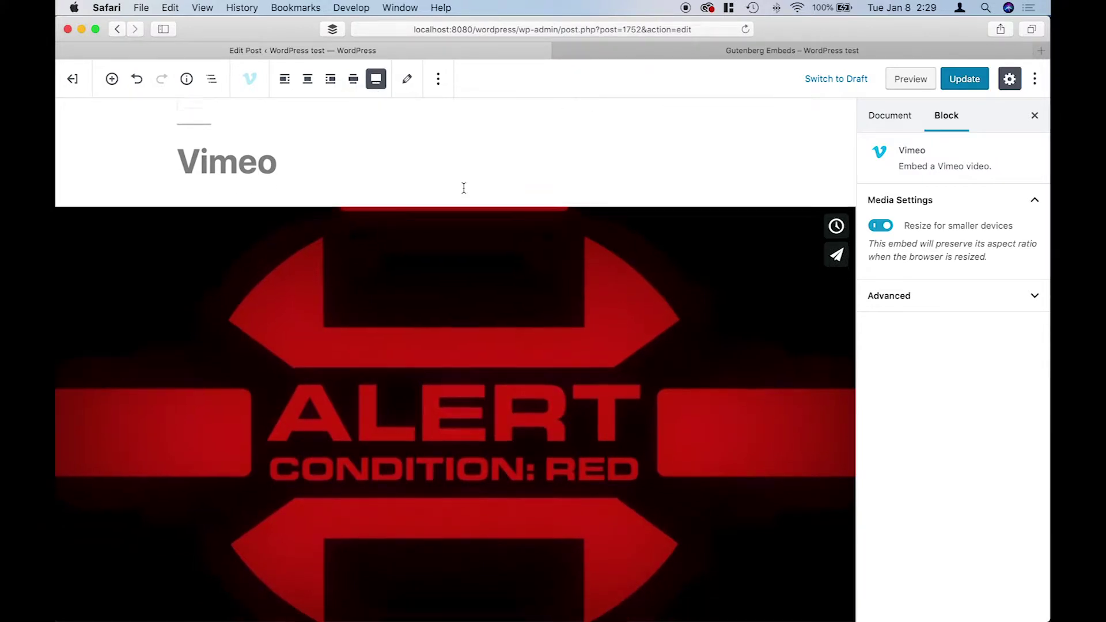
{"action": "scroll", "coordinate": [463, 191], "scroll_direction": "up", "scroll_amount": 3}
{"action": "scroll", "coordinate": [409, 267], "scroll_direction": "down", "scroll_amount": 1}
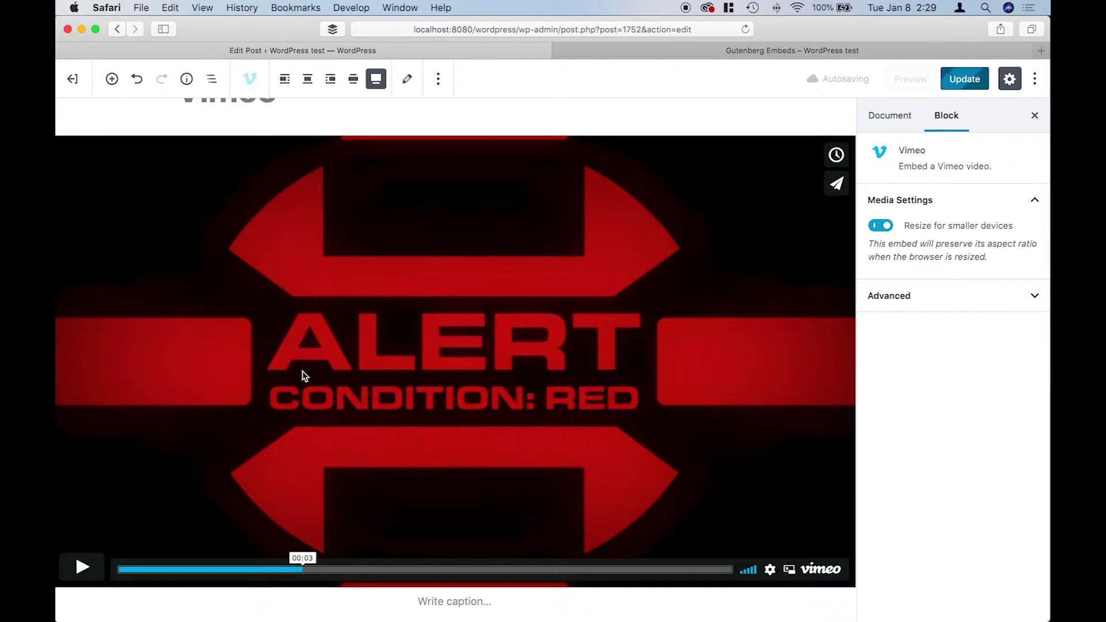
{"action": "left_click", "coordinate": [86, 580]}
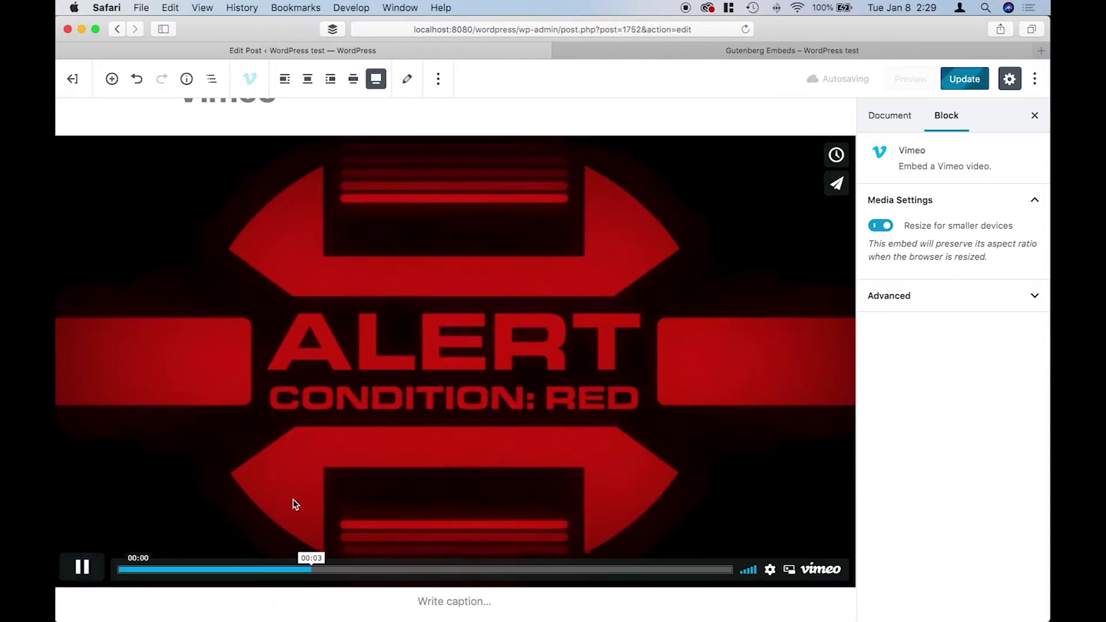
{"action": "left_click", "coordinate": [87, 566]}
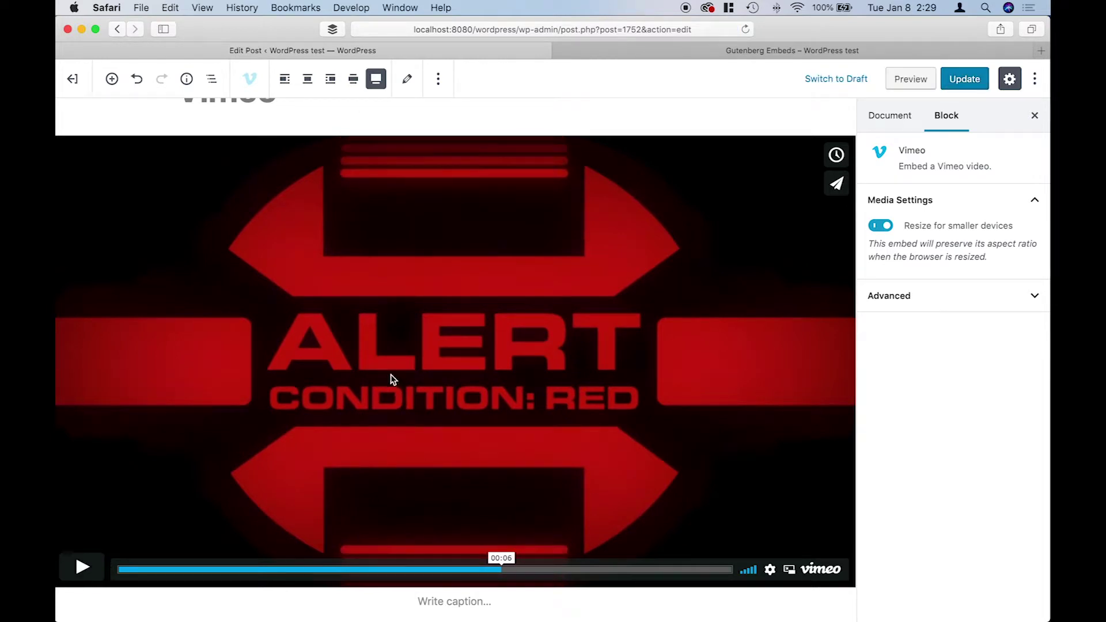
{"action": "scroll", "coordinate": [392, 379], "scroll_direction": "down", "scroll_amount": 1}
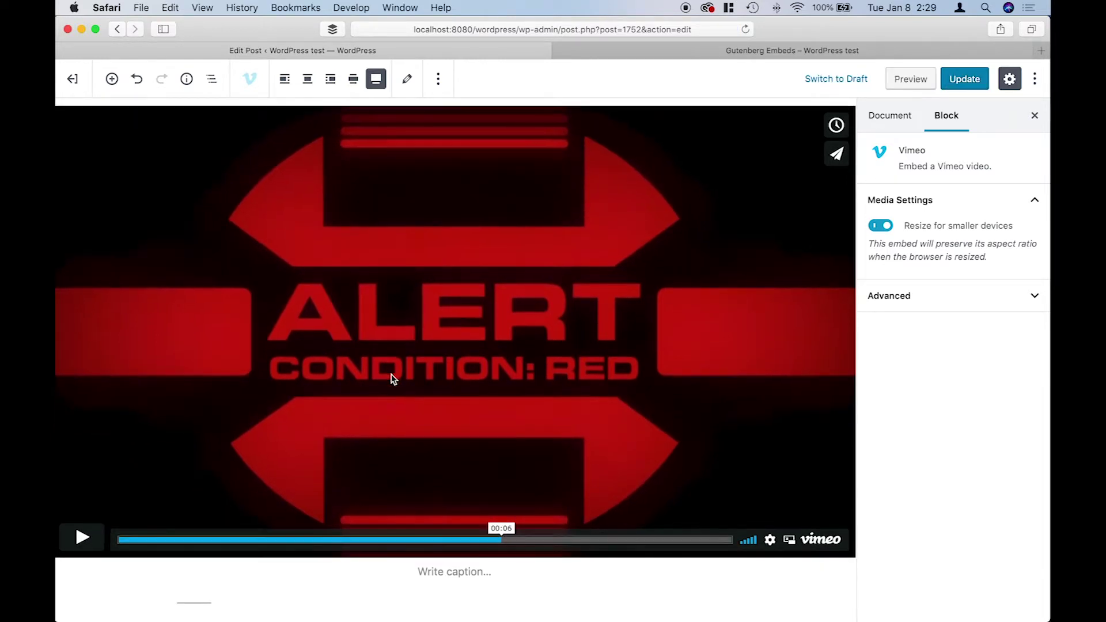
{"action": "left_click", "coordinate": [459, 573]}
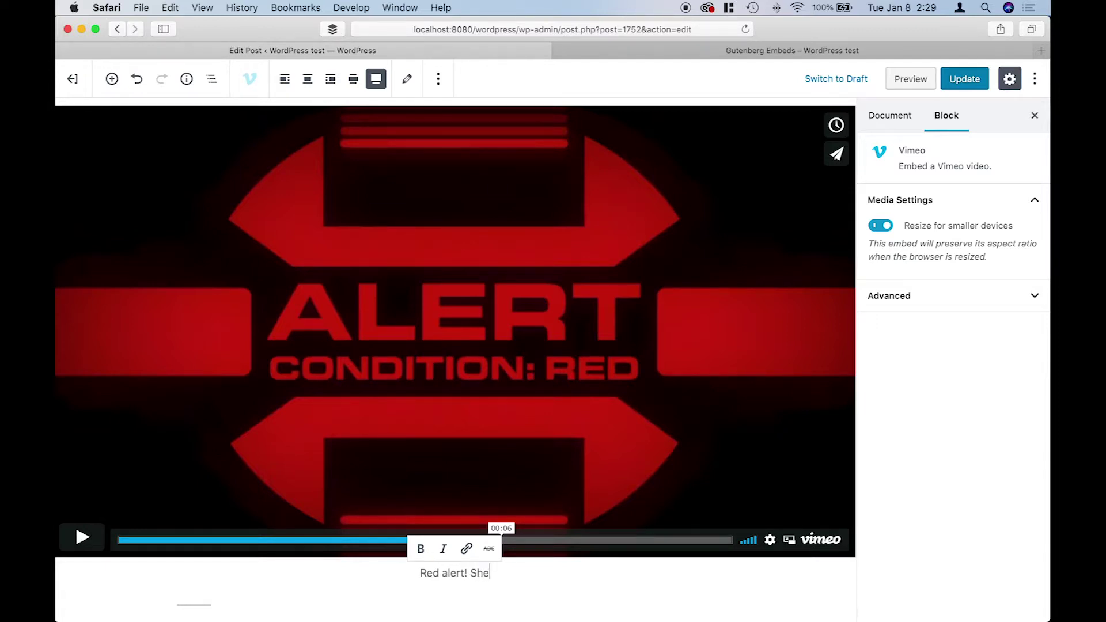
{"action": "key", "text": "BackSpace"}
{"action": "key", "text": "BackSpace"}
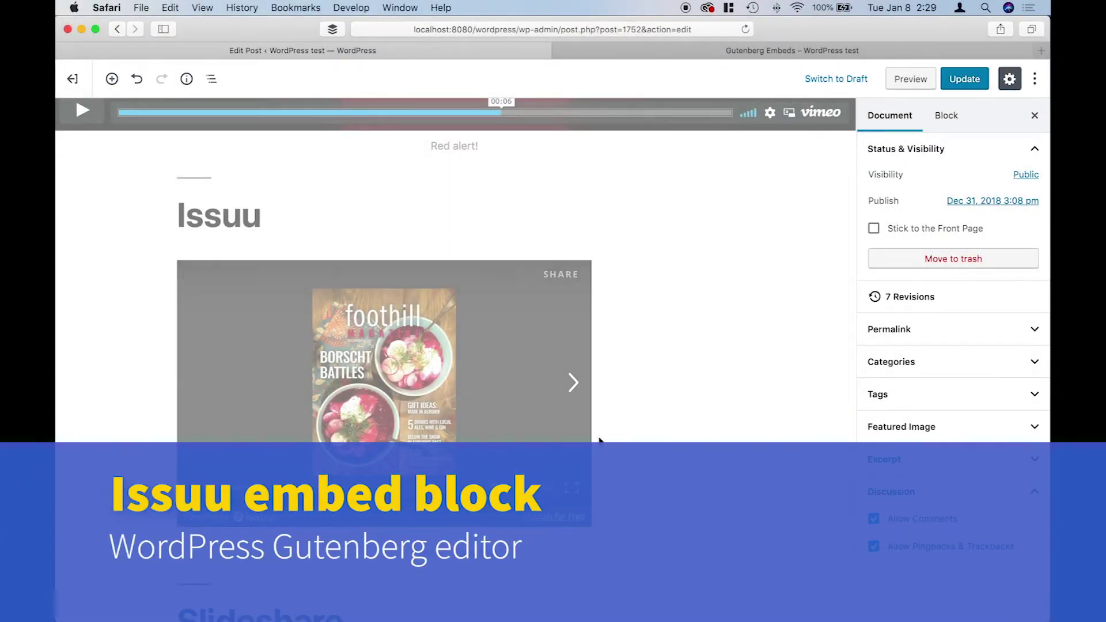
- Set the Issuu embed to full width, then back to wide width
{"action": "left_click", "coordinate": [611, 435]}
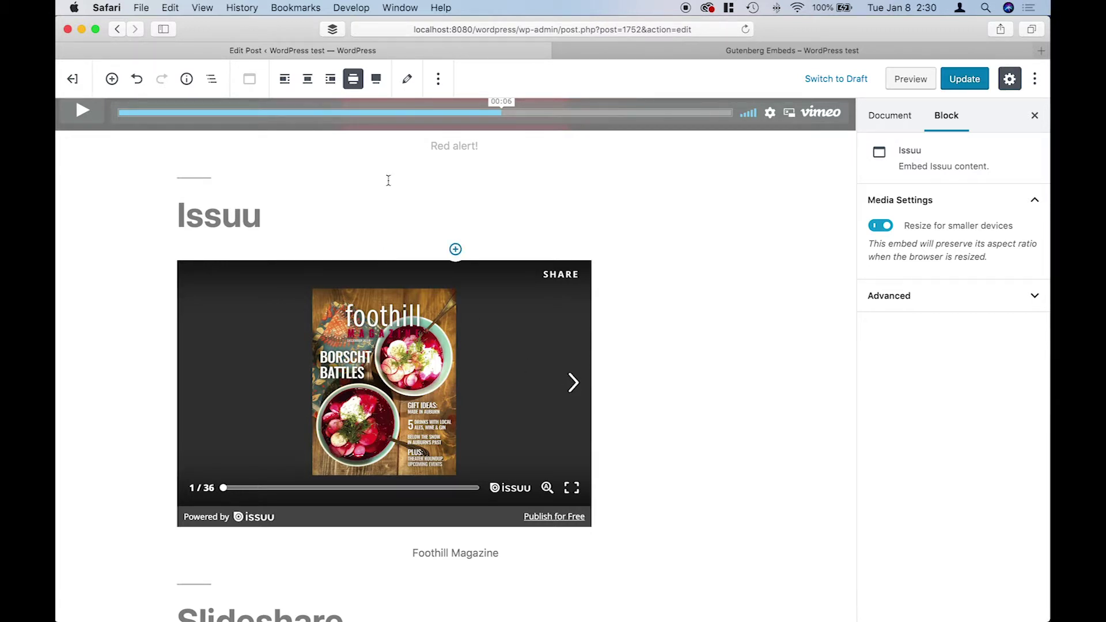
{"action": "left_click", "coordinate": [376, 79]}
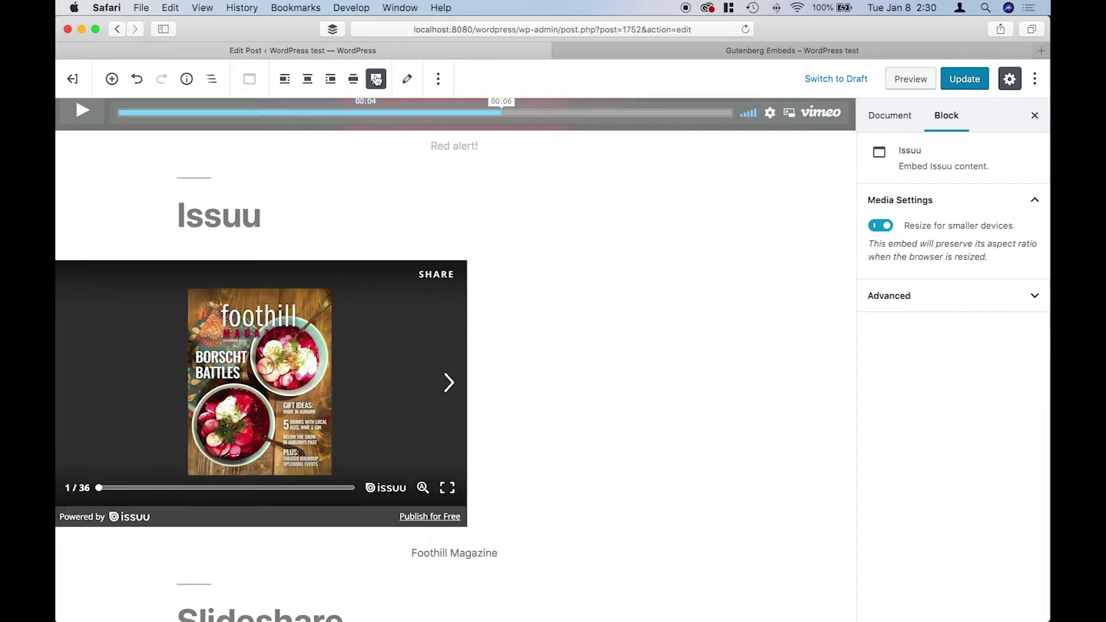
{"action": "left_click", "coordinate": [353, 81]}
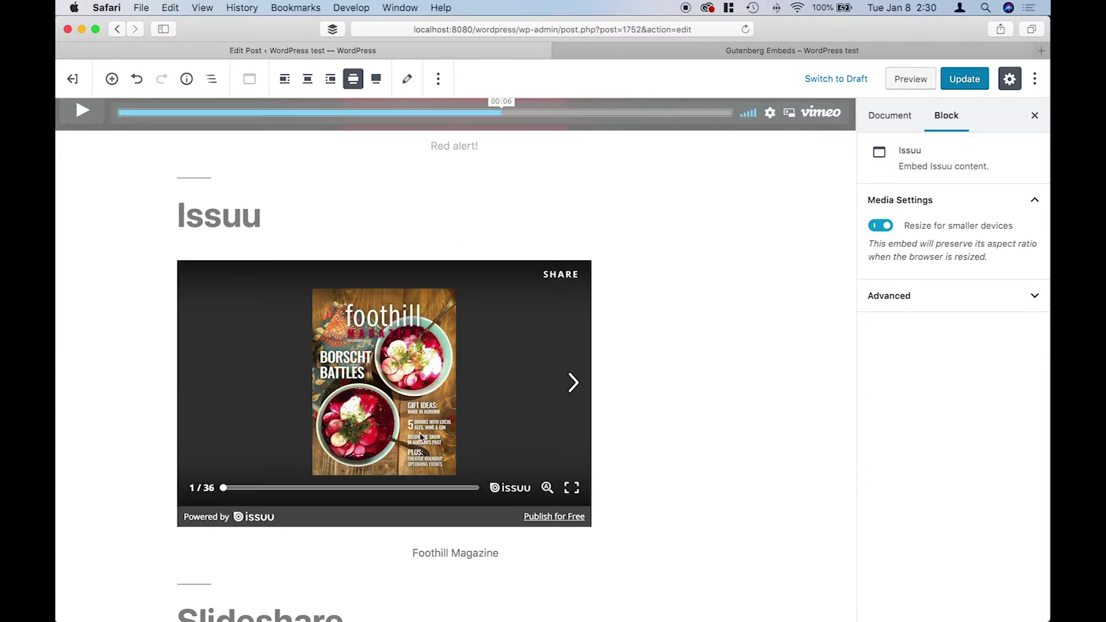
{"action": "scroll", "coordinate": [735, 363], "scroll_direction": "up", "scroll_amount": 4}
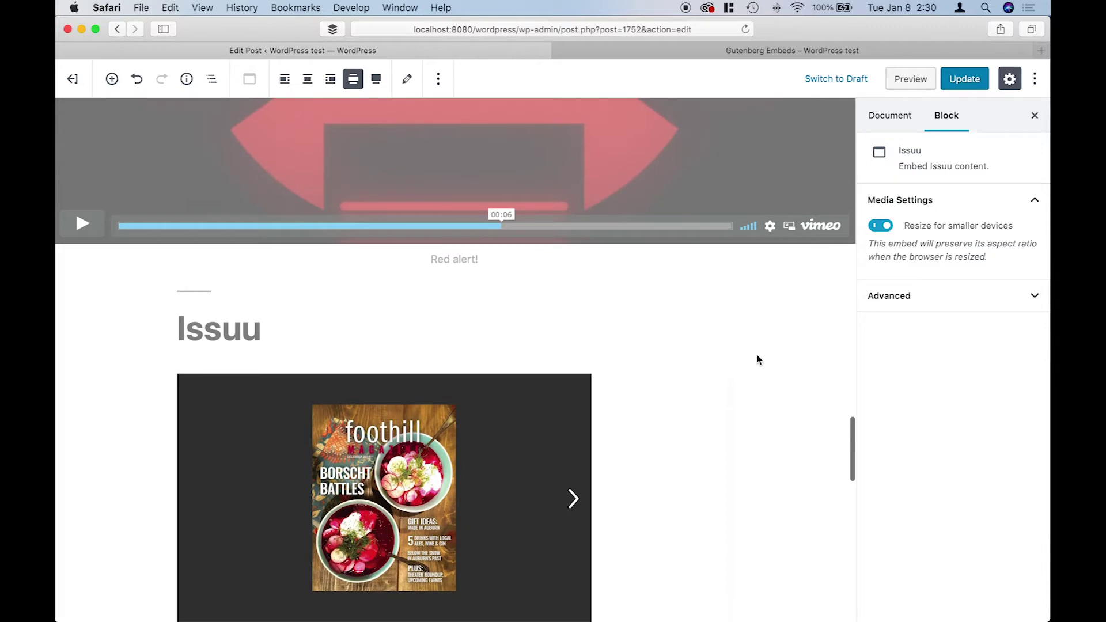
{"action": "scroll", "coordinate": [757, 359], "scroll_direction": "up", "scroll_amount": 15}
{"action": "scroll", "coordinate": [749, 359], "scroll_direction": "down", "scroll_amount": 8}
{"action": "scroll", "coordinate": [747, 361], "scroll_direction": "down", "scroll_amount": 10}
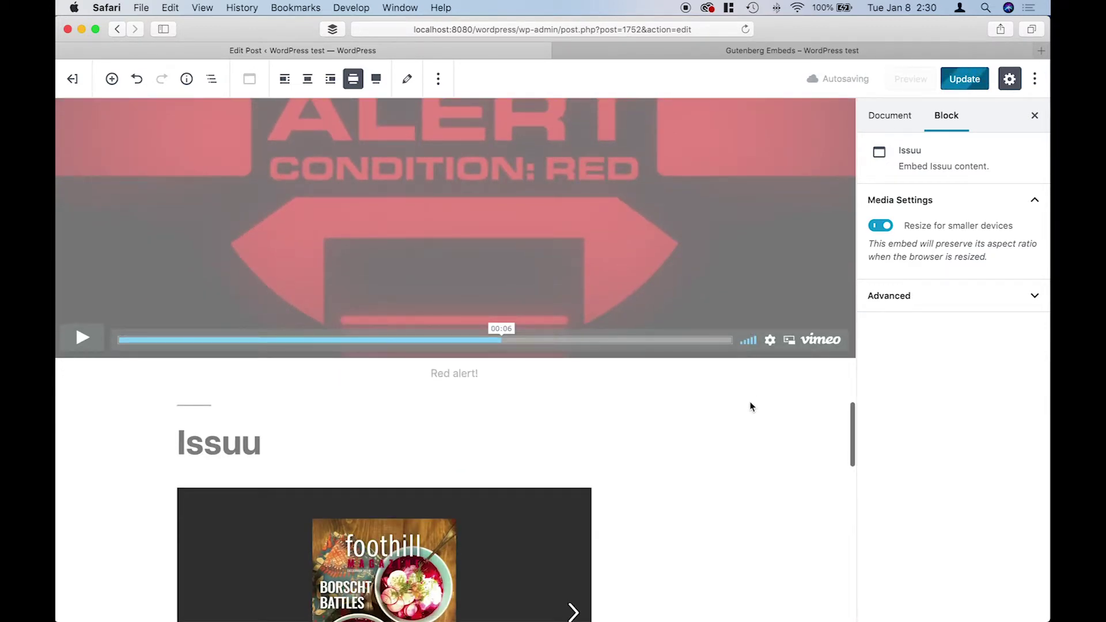
{"action": "scroll", "coordinate": [748, 406], "scroll_direction": "down", "scroll_amount": 10}
- Flip the Issuu magazine forward five spreads, then open the front-end preview
{"action": "mouse_move", "coordinate": [563, 261]}
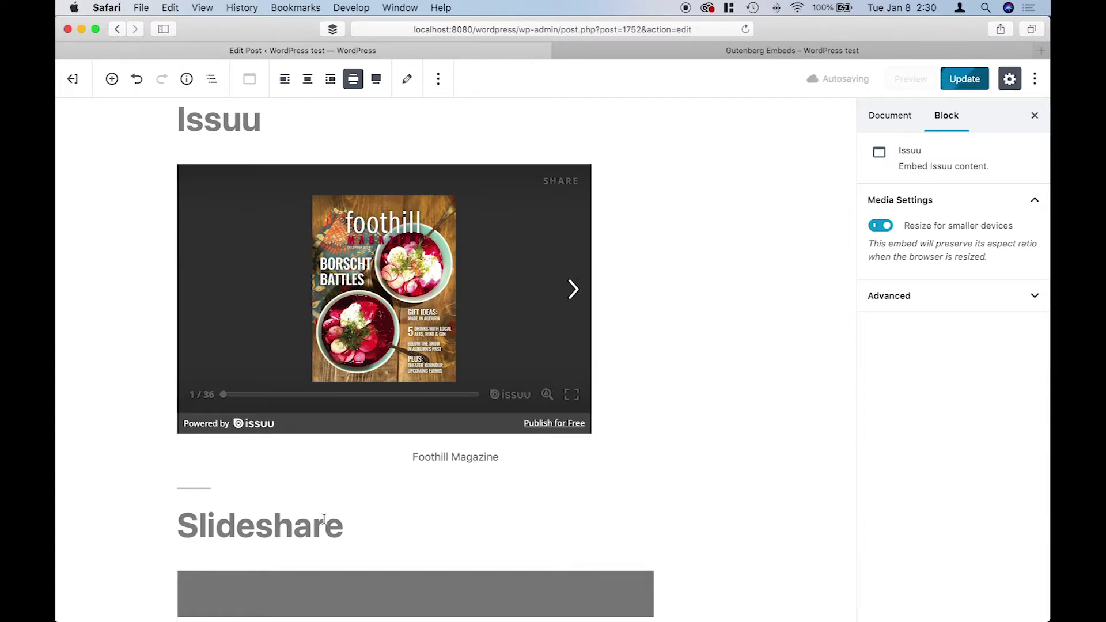
{"action": "mouse_move", "coordinate": [460, 415]}
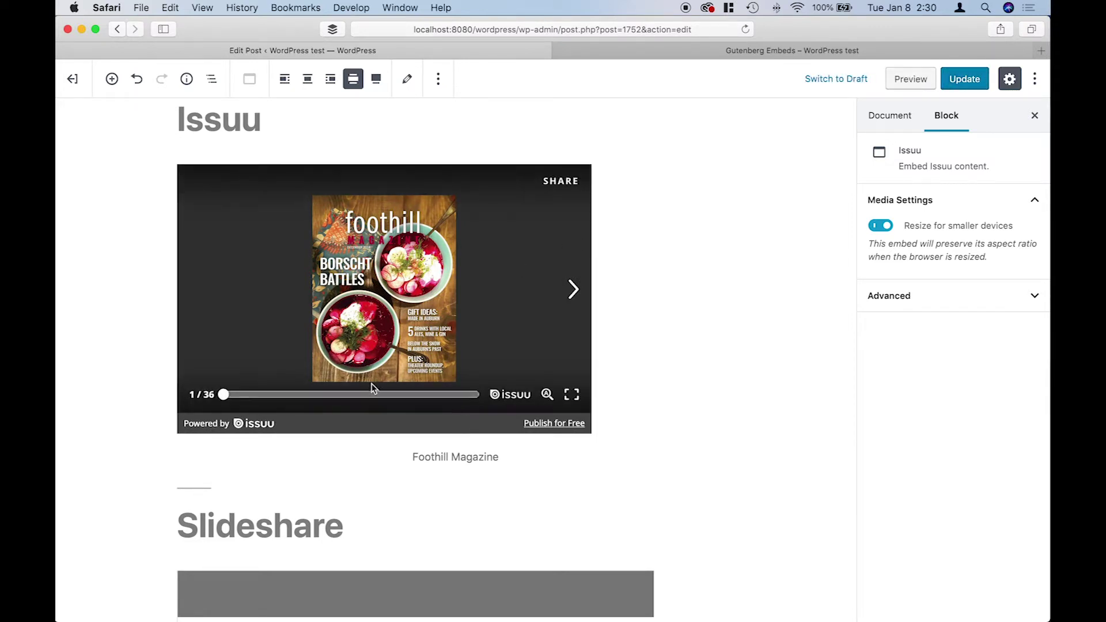
{"action": "left_click", "coordinate": [575, 293]}
{"action": "left_click", "coordinate": [574, 293]}
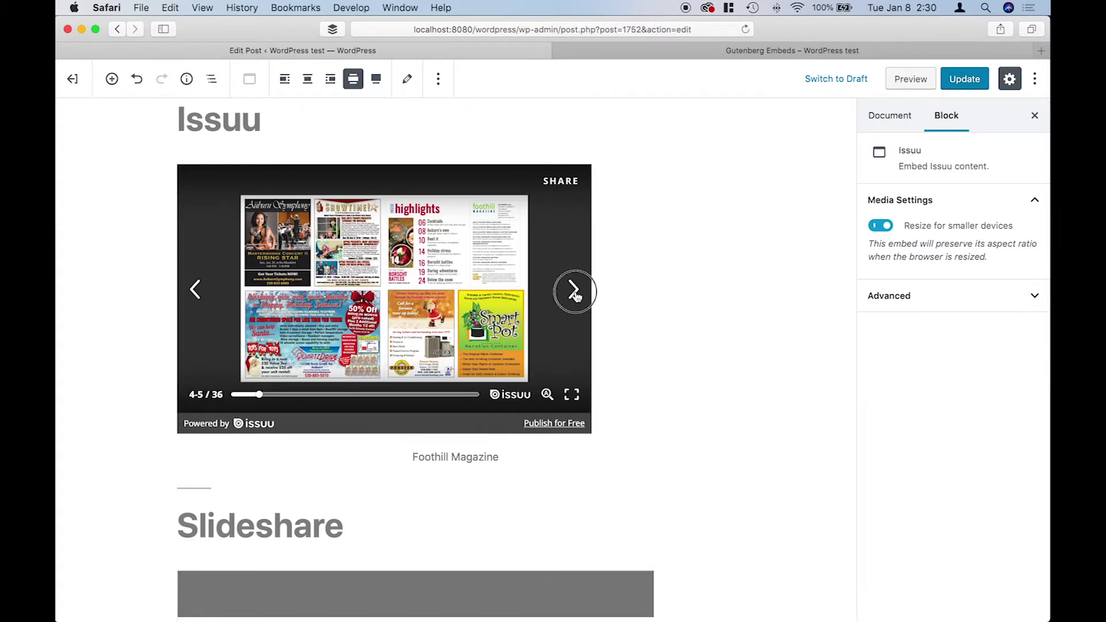
{"action": "left_click", "coordinate": [575, 292]}
{"action": "left_click", "coordinate": [574, 293]}
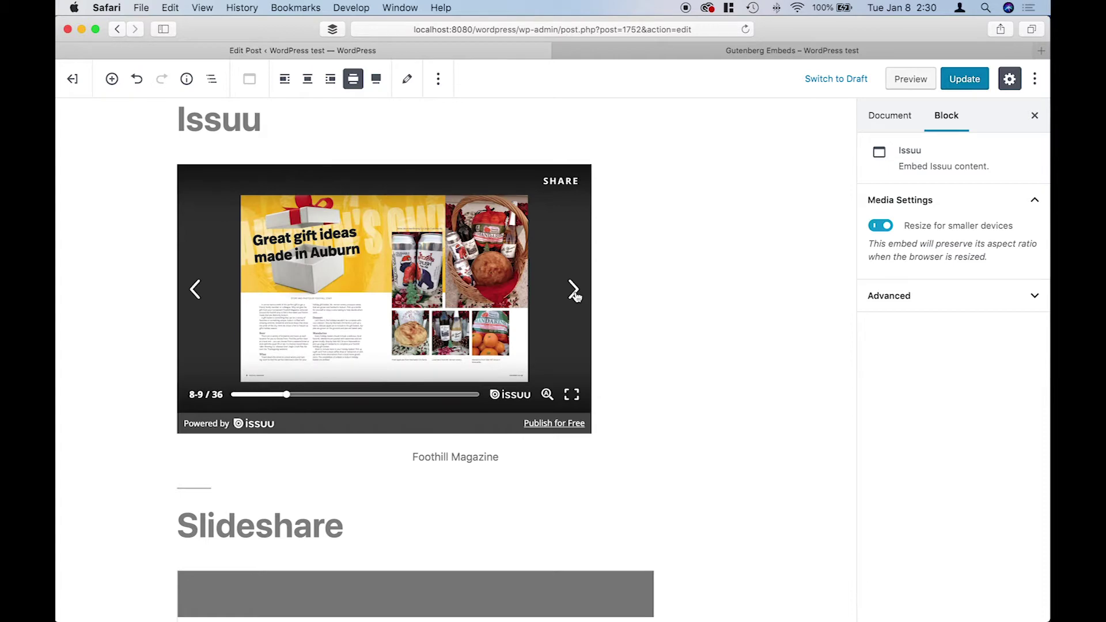
{"action": "left_click", "coordinate": [575, 292]}
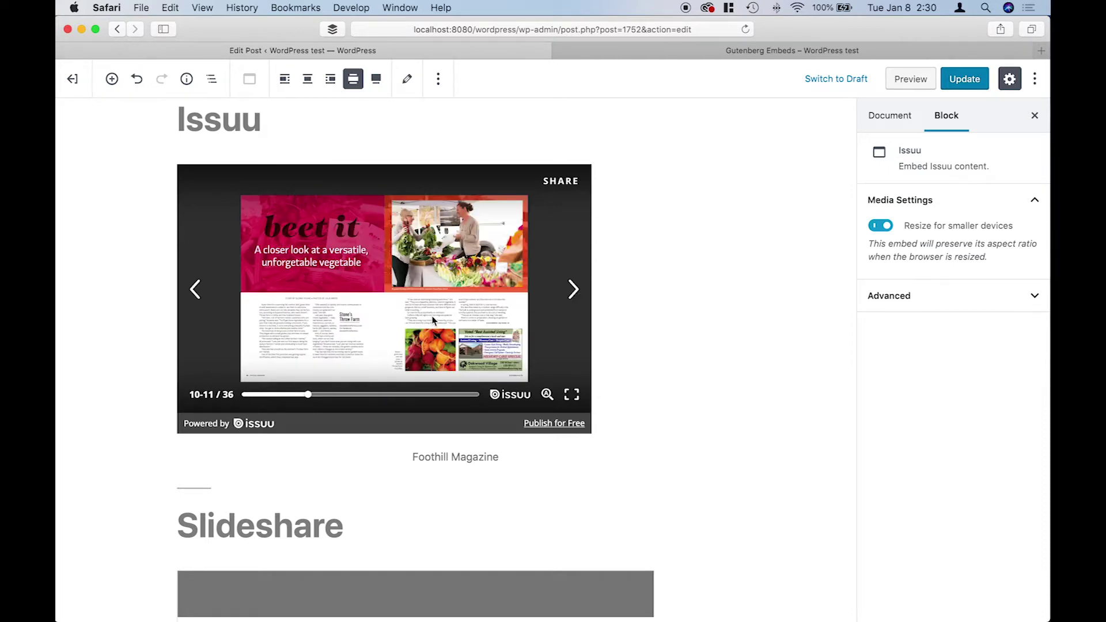
{"action": "left_click", "coordinate": [614, 51]}
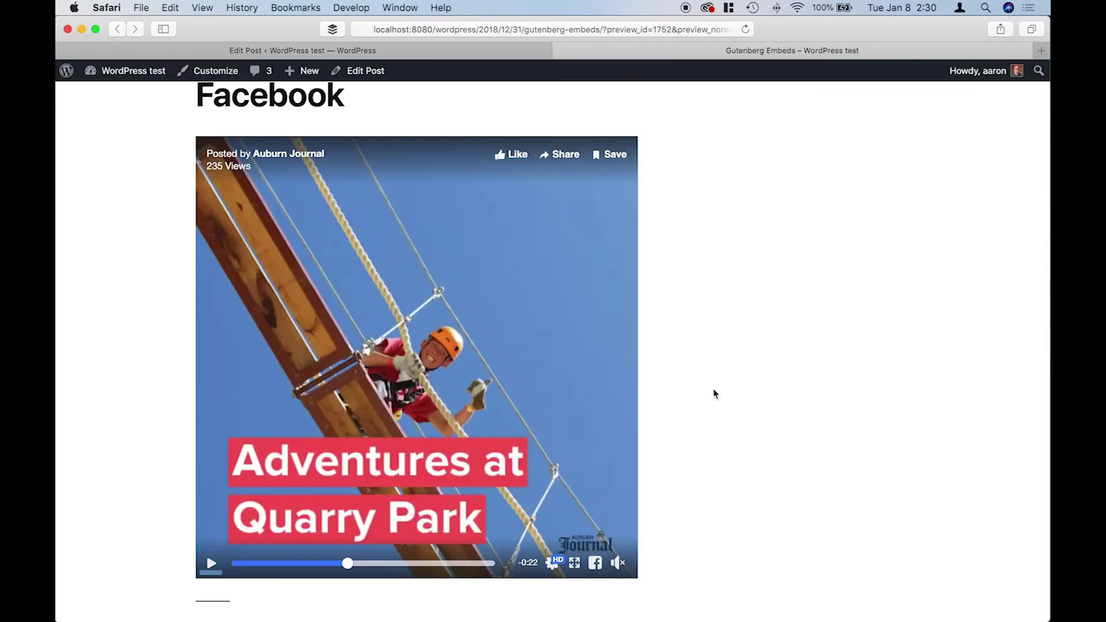
- In the preview, jump the Issuu viewer to pages 6-7, then return to the editor
{"action": "scroll", "coordinate": [715, 388], "scroll_direction": "down", "scroll_amount": 20}
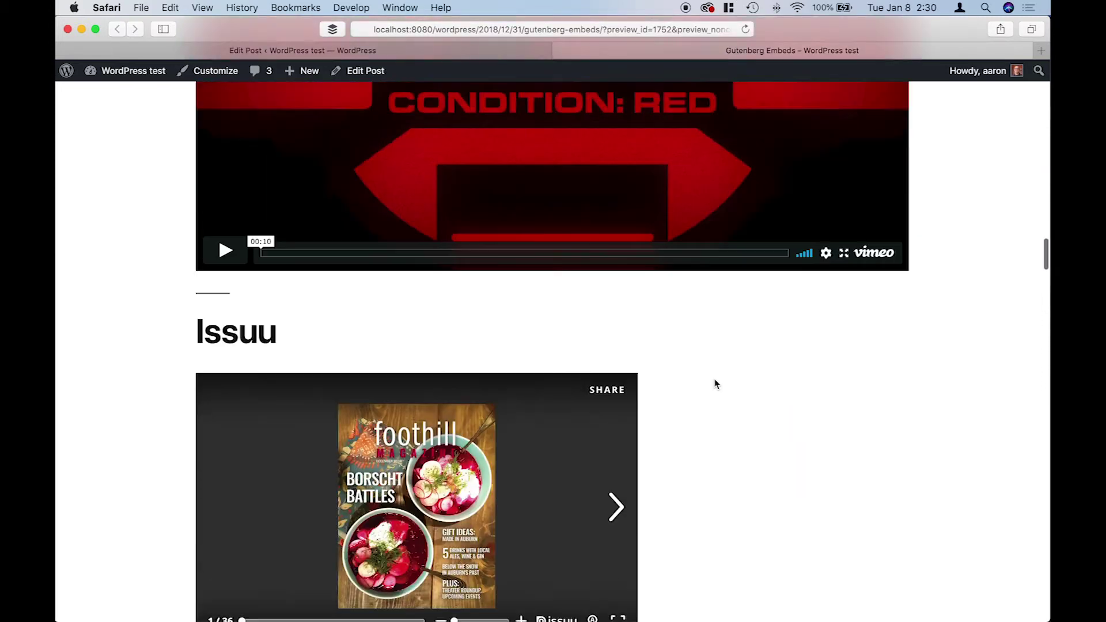
{"action": "scroll", "coordinate": [714, 382], "scroll_direction": "down", "scroll_amount": 5}
{"action": "left_click_drag", "start_coordinate": [242, 334], "coordinate": [271, 334]}
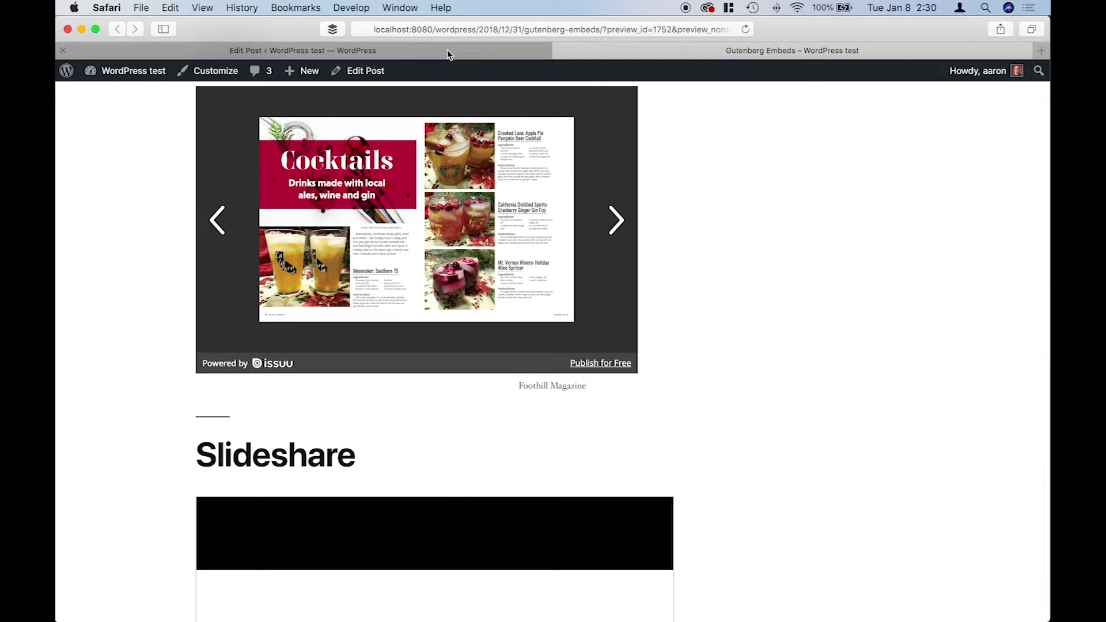
{"action": "left_click", "coordinate": [413, 50]}
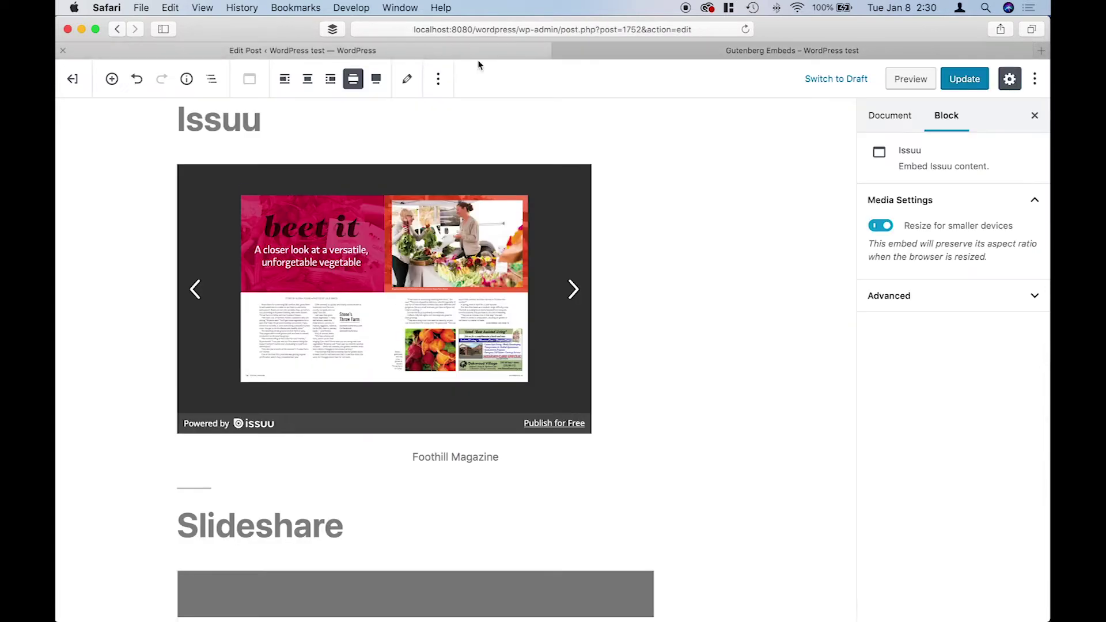
- Select the Slideshare embed showing '4 JavaScript Tools Every Web Designer Should Know About'
{"action": "scroll", "coordinate": [818, 380], "scroll_direction": "down", "scroll_amount": 5}
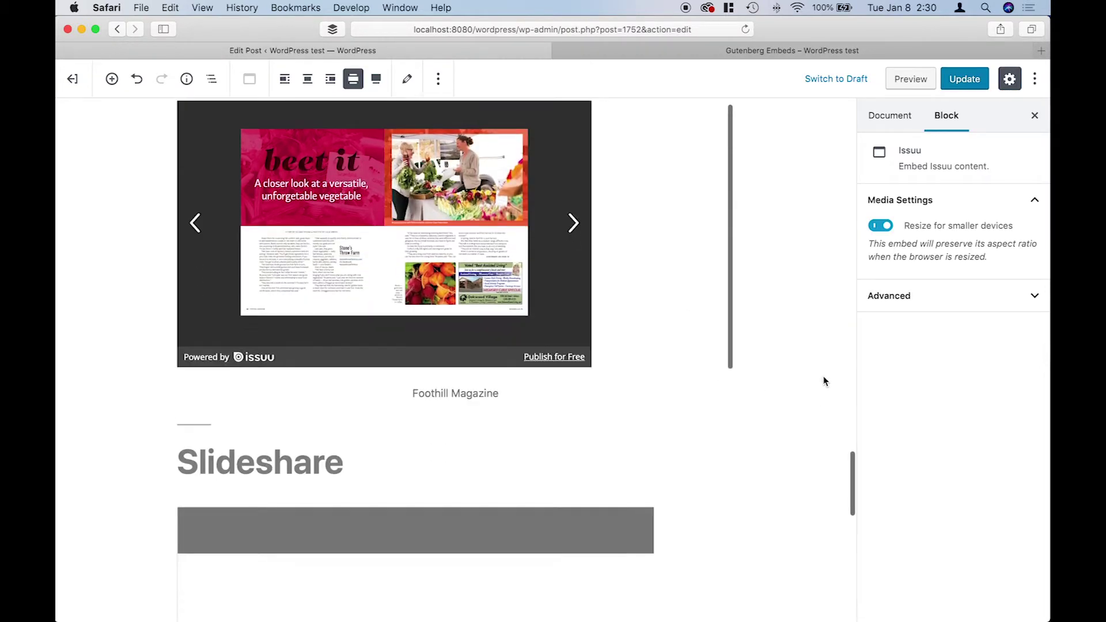
{"action": "scroll", "coordinate": [813, 382], "scroll_direction": "down", "scroll_amount": 2}
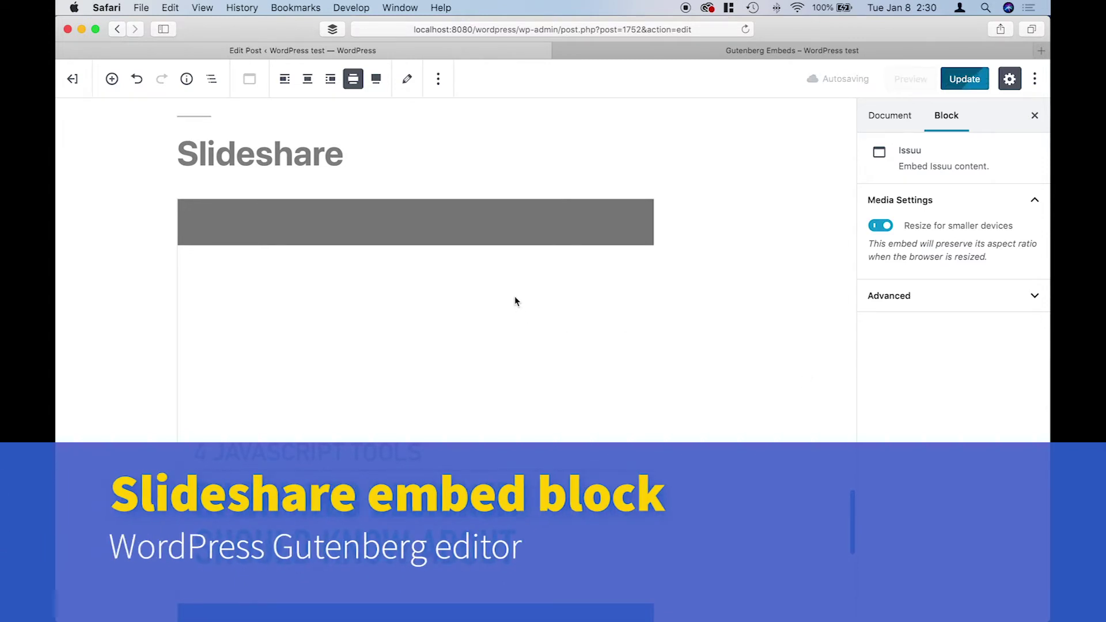
{"action": "left_click", "coordinate": [718, 286]}
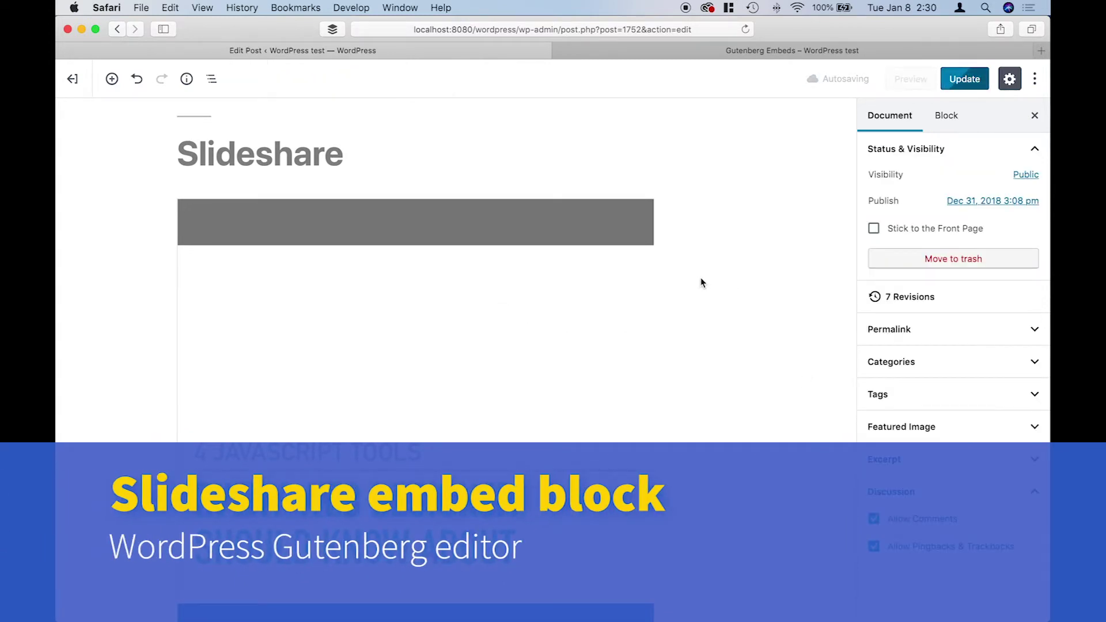
{"action": "left_click", "coordinate": [579, 246]}
{"action": "scroll", "coordinate": [682, 333], "scroll_direction": "down", "scroll_amount": 2}
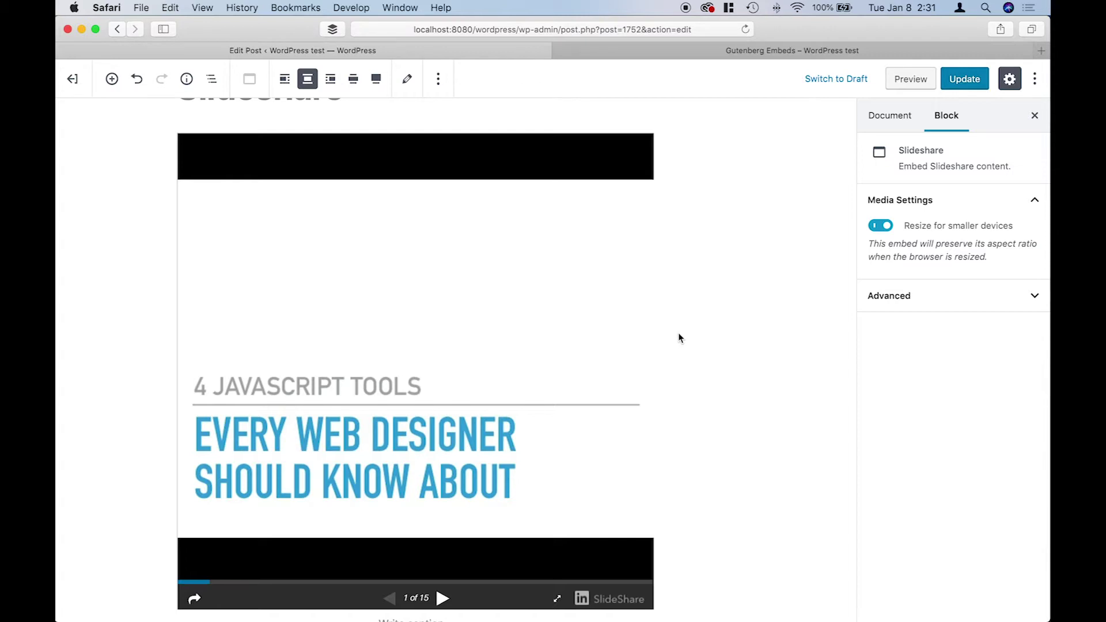
- Try wide and full width on the Slideshare embed, then set it back to centre alignment
{"action": "left_click", "coordinate": [354, 79]}
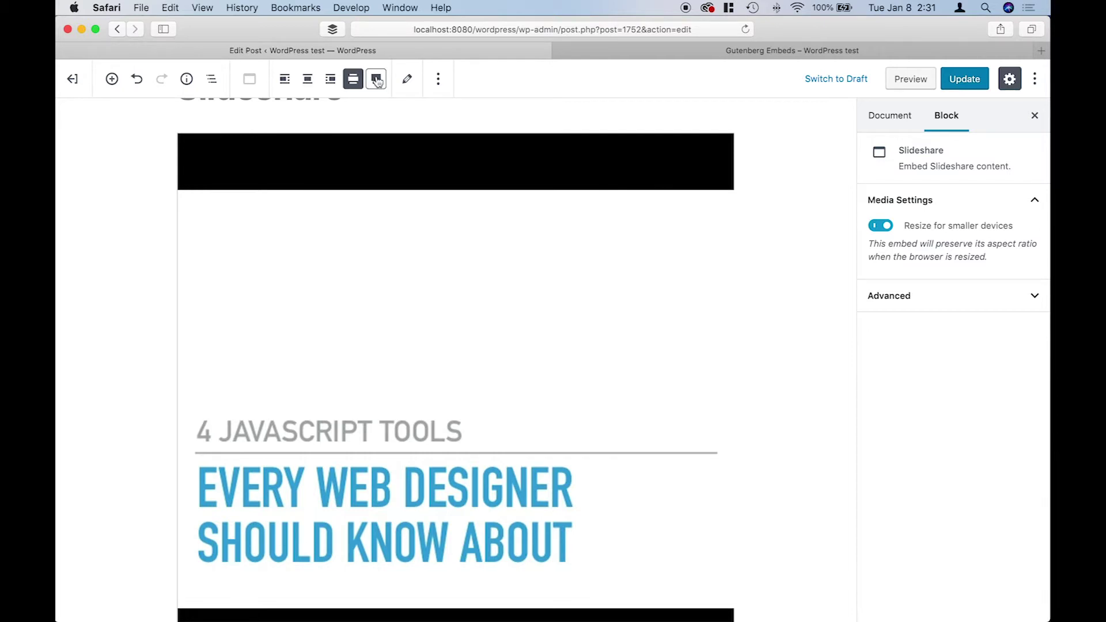
{"action": "left_click", "coordinate": [376, 79]}
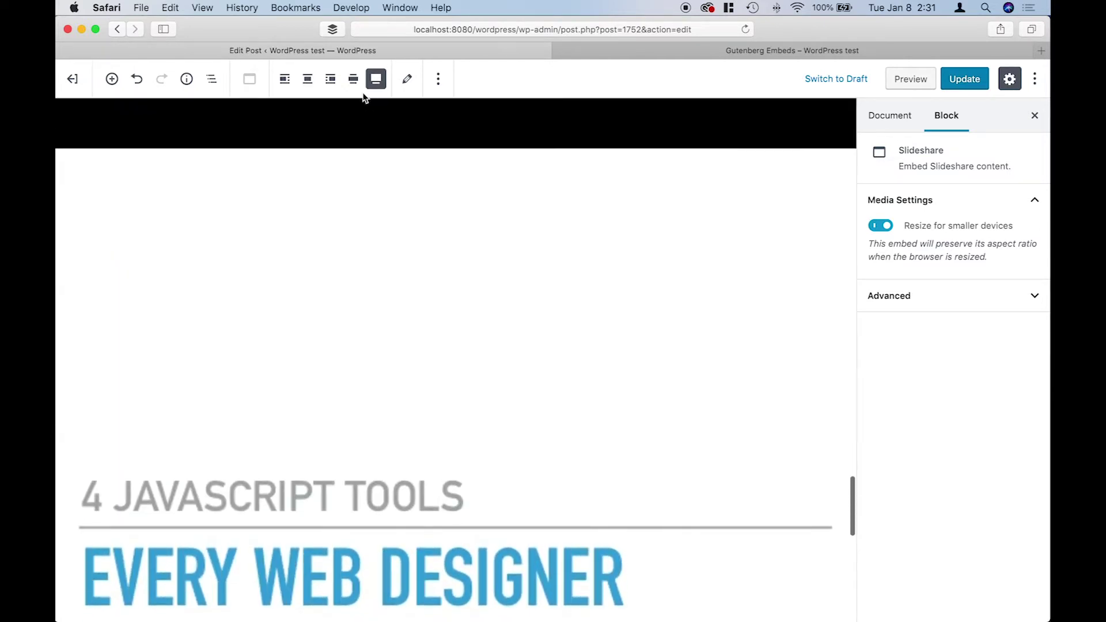
{"action": "left_click", "coordinate": [309, 82]}
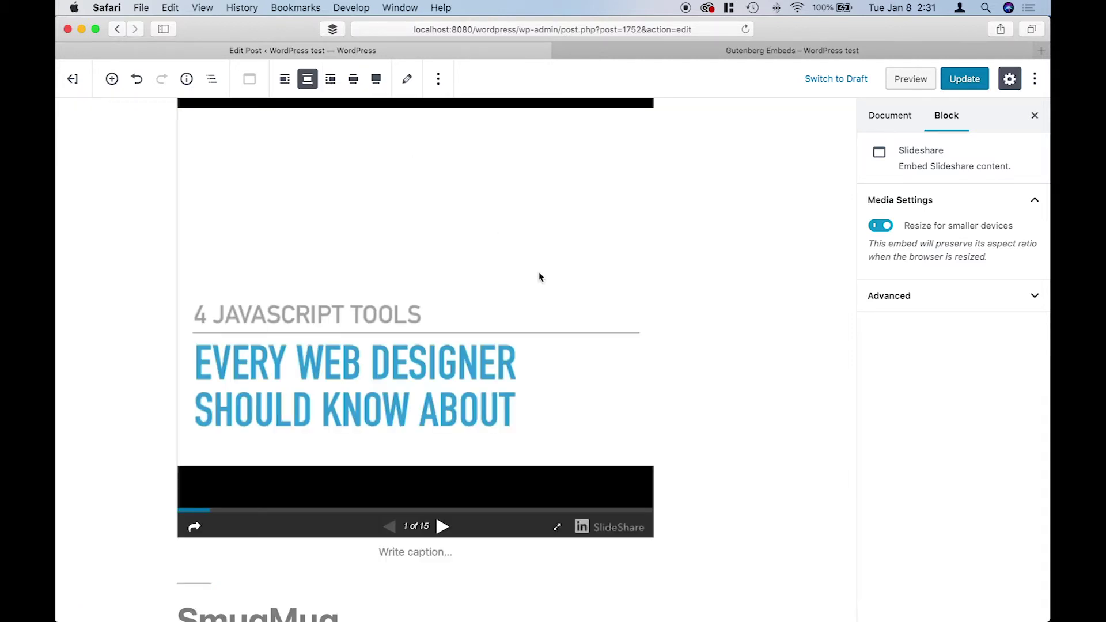
- Advance the Slideshare deck to slide 2 of 15
{"action": "scroll", "coordinate": [538, 274], "scroll_direction": "up", "scroll_amount": 3}
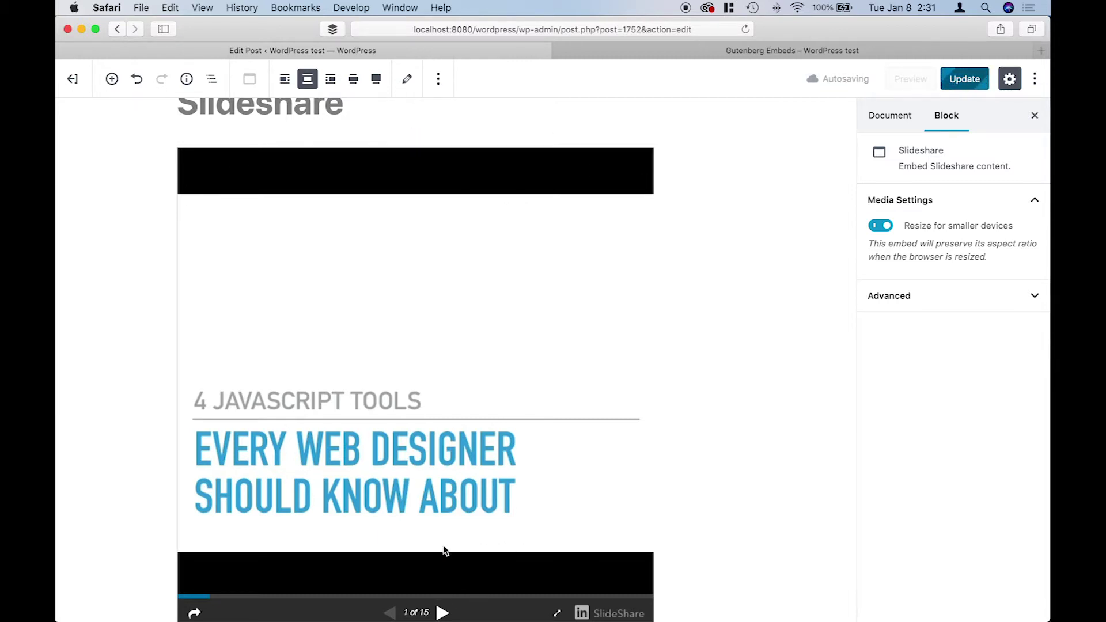
{"action": "scroll", "coordinate": [472, 576], "scroll_direction": "down", "scroll_amount": 1}
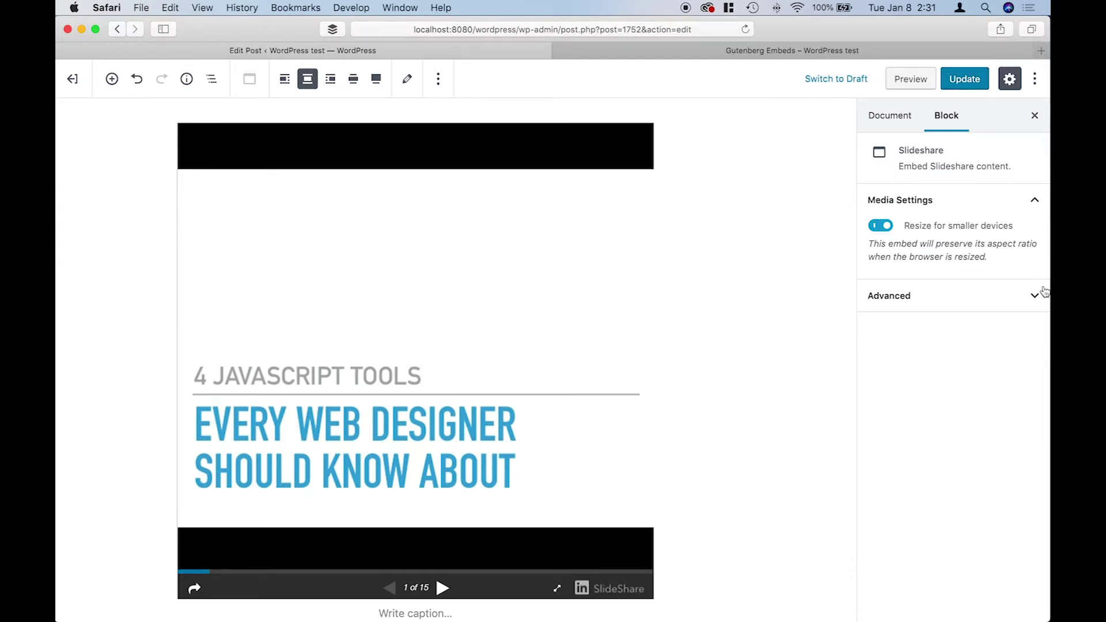
{"action": "left_click", "coordinate": [631, 276]}
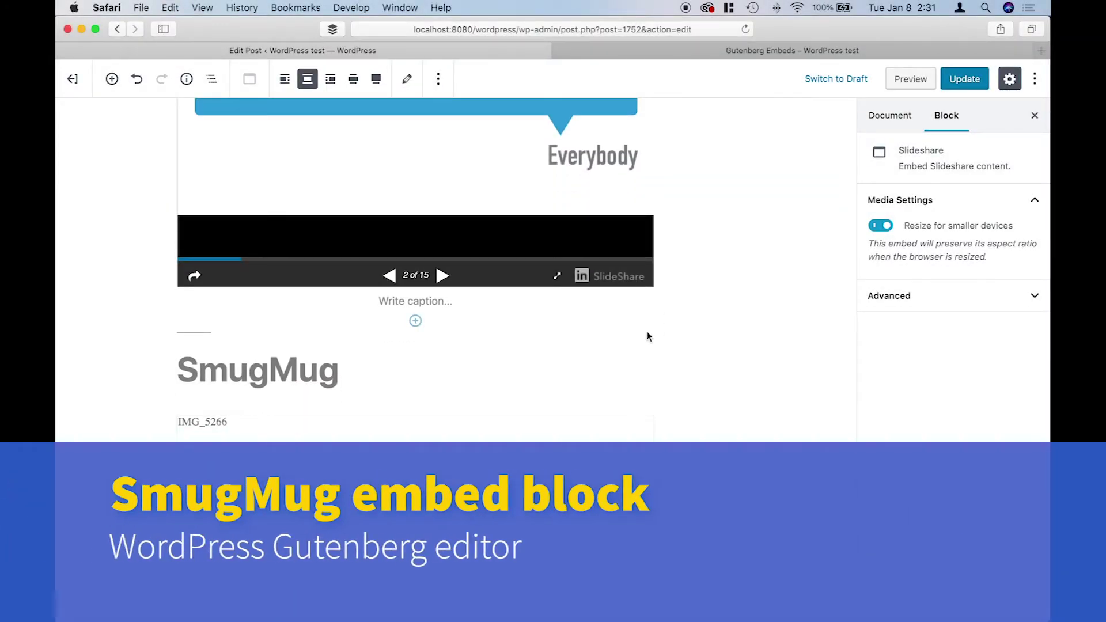
- Scroll down to the SmugMug embed showing IMG_5266 and select its block
{"action": "scroll", "coordinate": [716, 339], "scroll_direction": "down", "scroll_amount": 5}
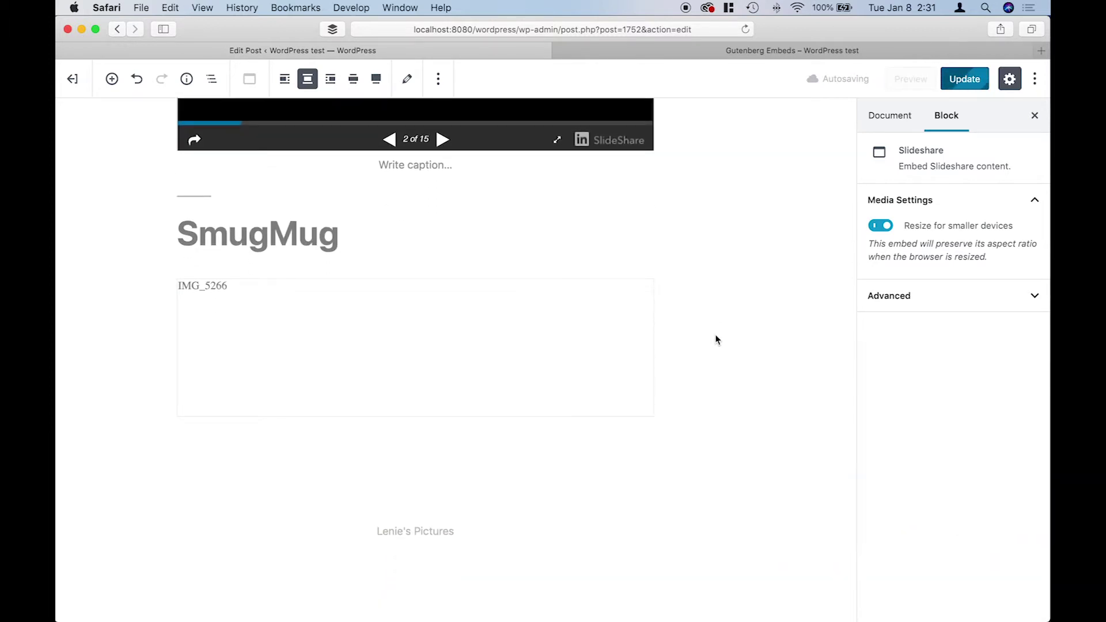
{"action": "scroll", "coordinate": [716, 340], "scroll_direction": "down", "scroll_amount": 1}
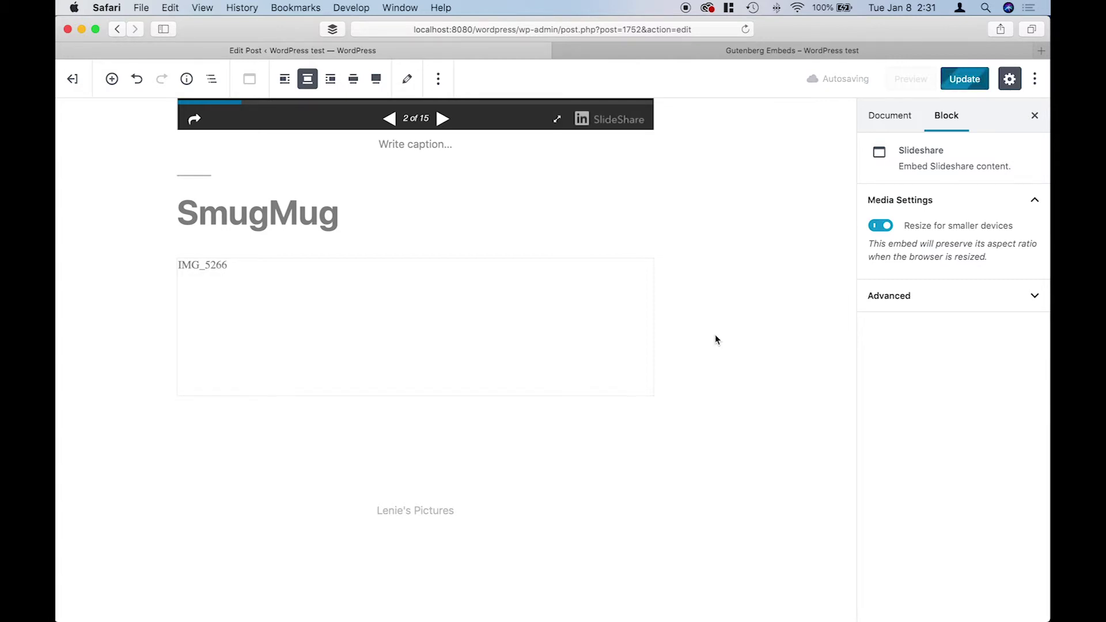
{"action": "scroll", "coordinate": [697, 337], "scroll_direction": "down", "scroll_amount": 1}
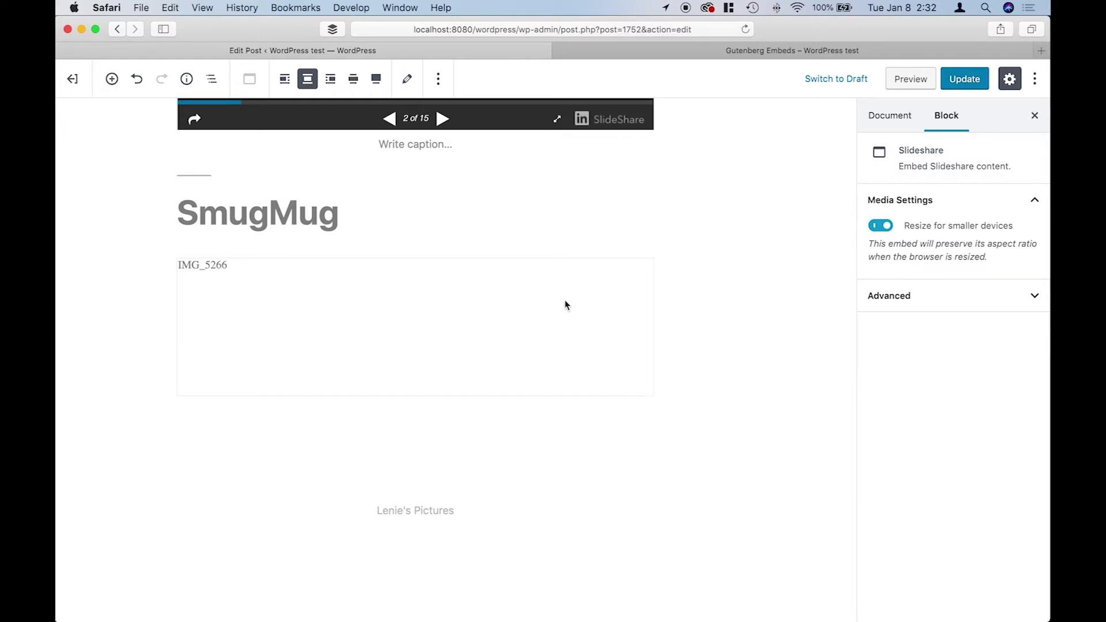
{"action": "left_click", "coordinate": [435, 291]}
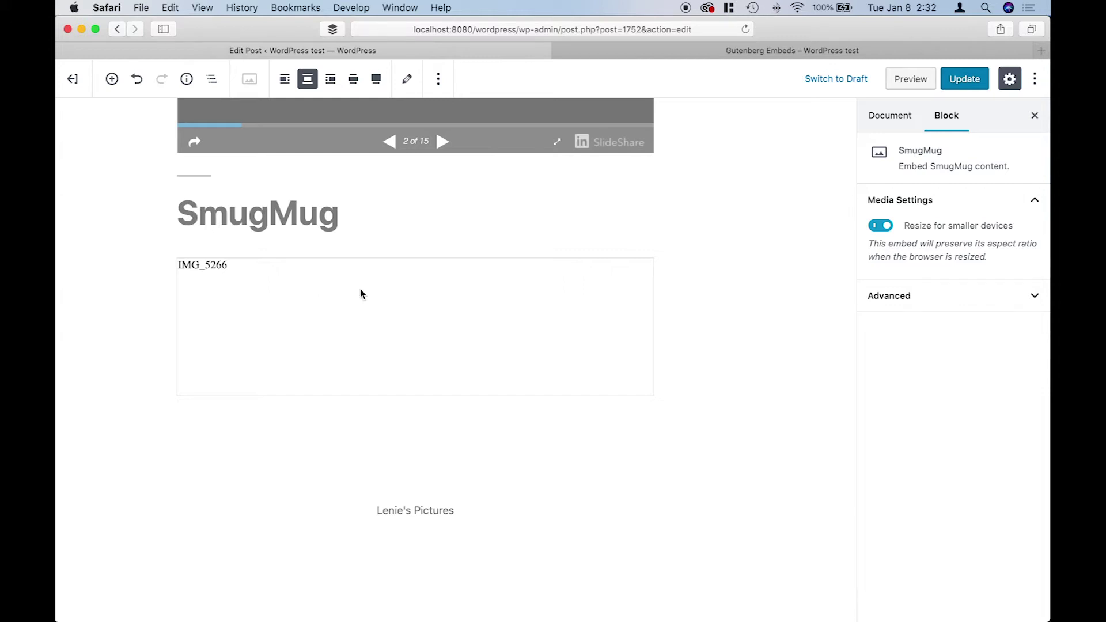
{"action": "left_click", "coordinate": [663, 53]}
{"action": "scroll", "coordinate": [717, 364], "scroll_direction": "down", "scroll_amount": 10}
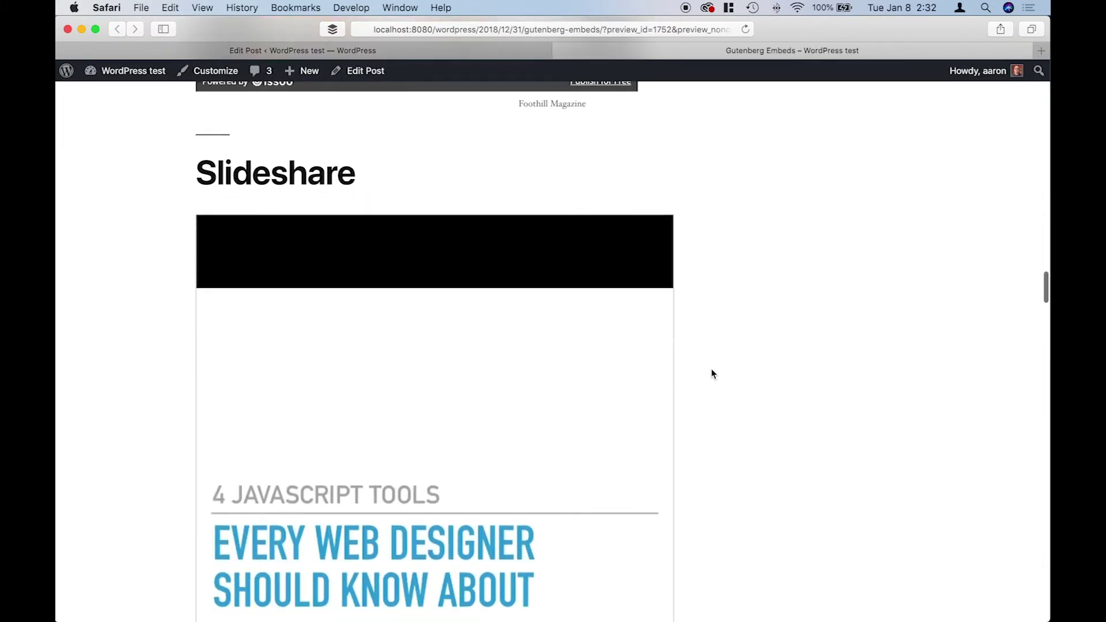
{"action": "scroll", "coordinate": [712, 375], "scroll_direction": "down", "scroll_amount": 5}
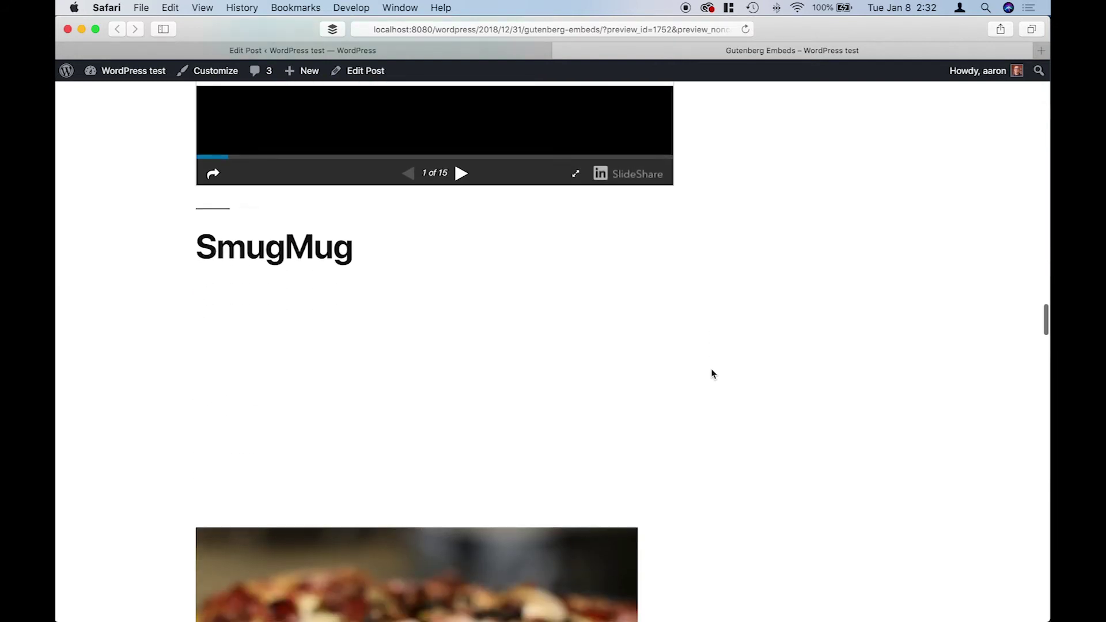
{"action": "scroll", "coordinate": [712, 374], "scroll_direction": "down", "scroll_amount": 3}
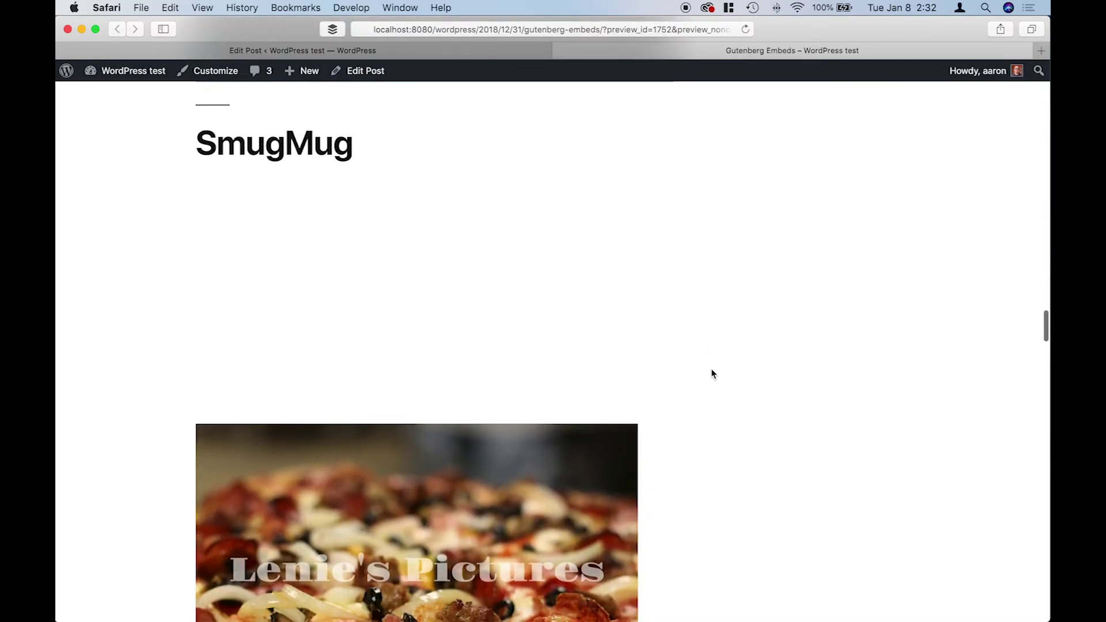
{"action": "scroll", "coordinate": [712, 374], "scroll_direction": "down", "scroll_amount": 3}
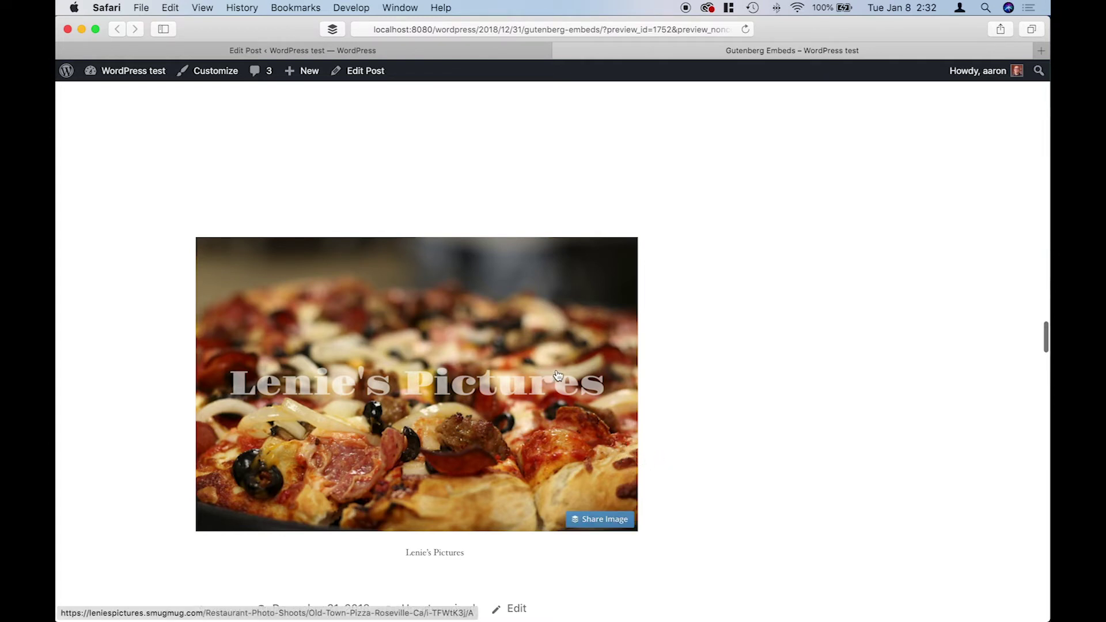
{"action": "scroll", "coordinate": [602, 380], "scroll_direction": "up", "scroll_amount": 3}
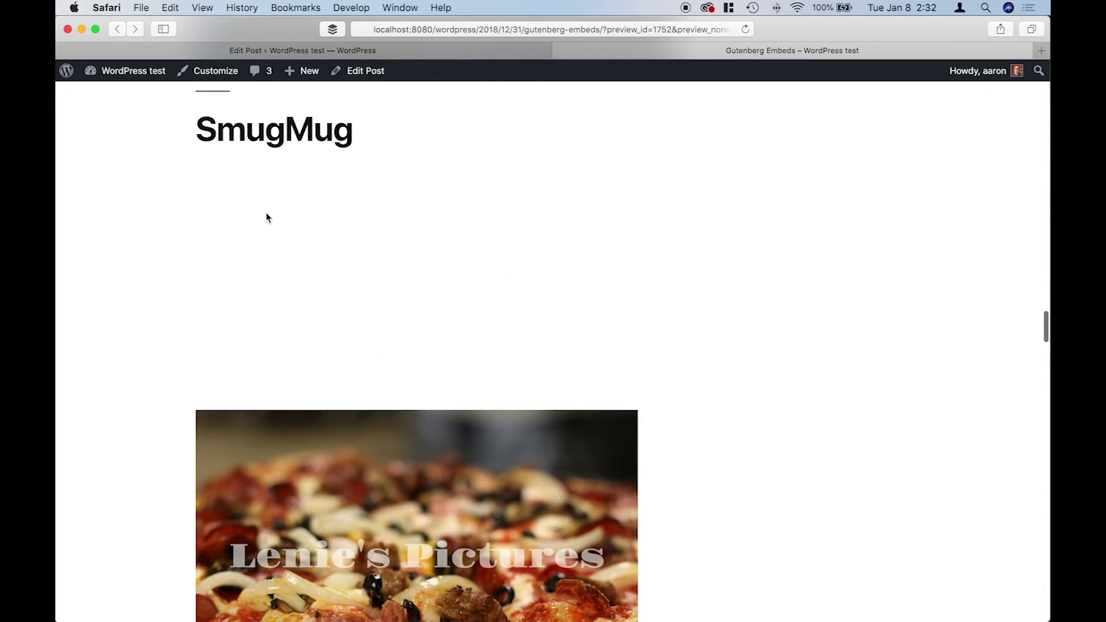
{"action": "scroll", "coordinate": [426, 294], "scroll_direction": "down", "scroll_amount": 4}
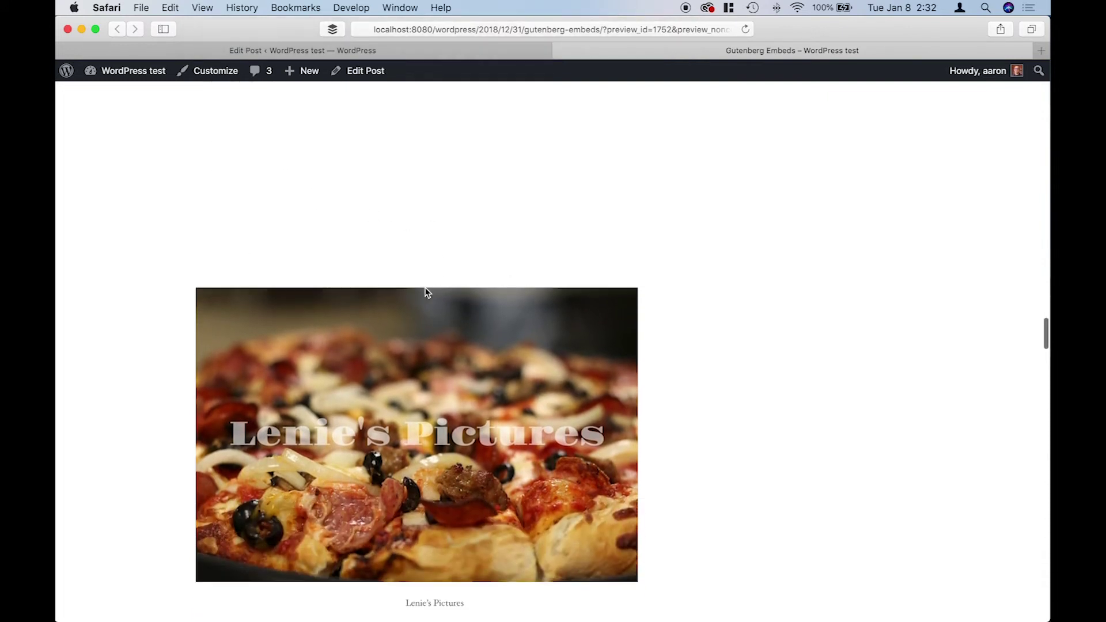
{"action": "scroll", "coordinate": [426, 295], "scroll_direction": "down", "scroll_amount": 1}
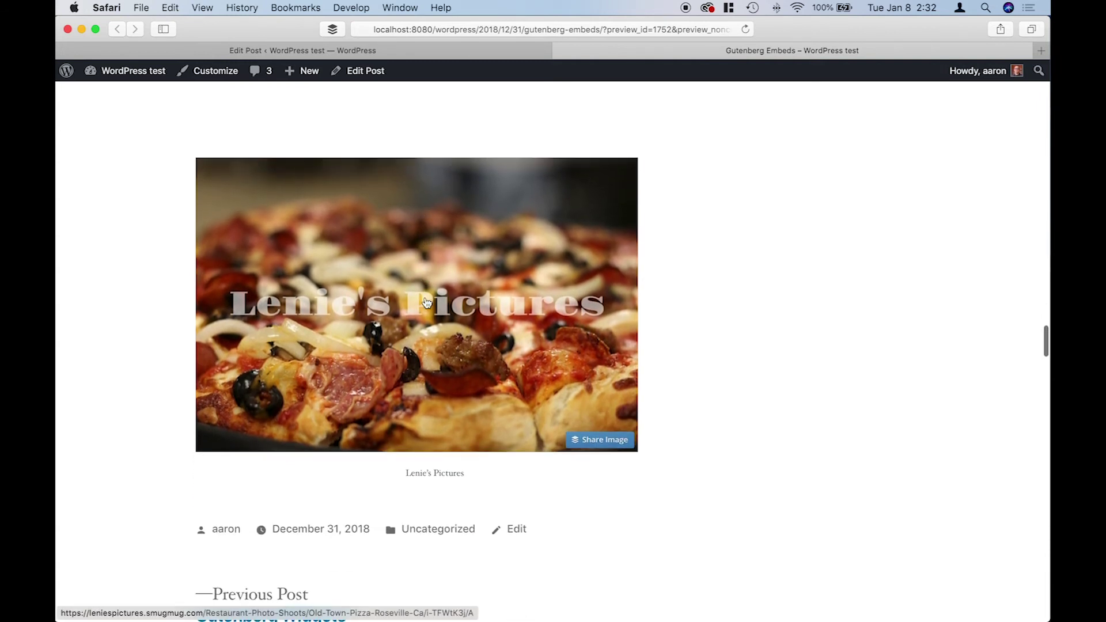
{"action": "scroll", "coordinate": [426, 302], "scroll_direction": "up", "scroll_amount": 1}
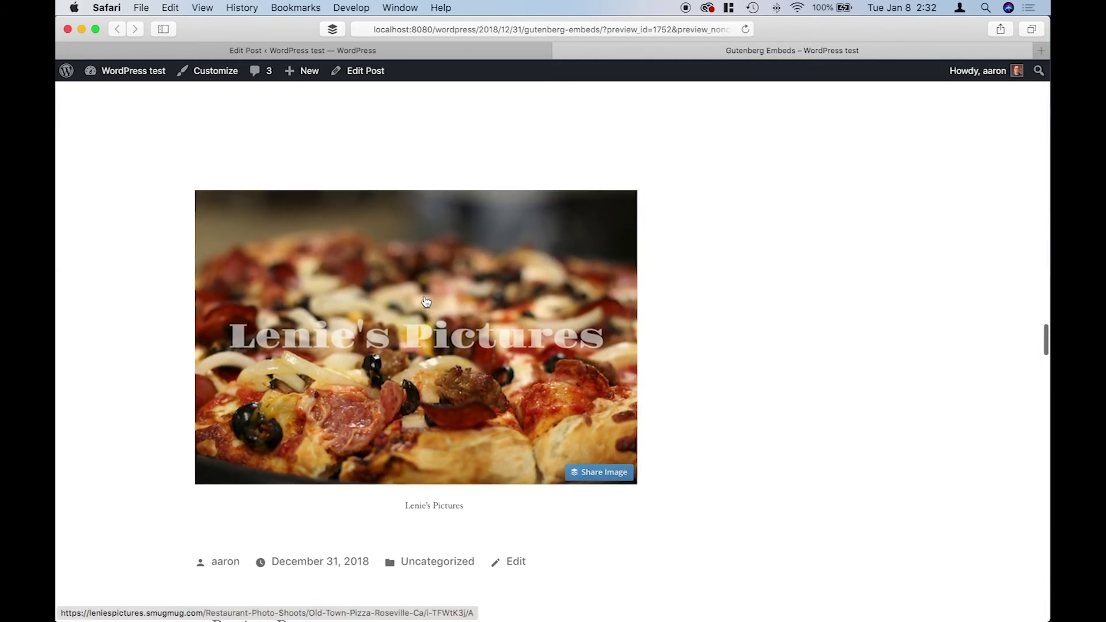
{"action": "left_click", "coordinate": [461, 53]}
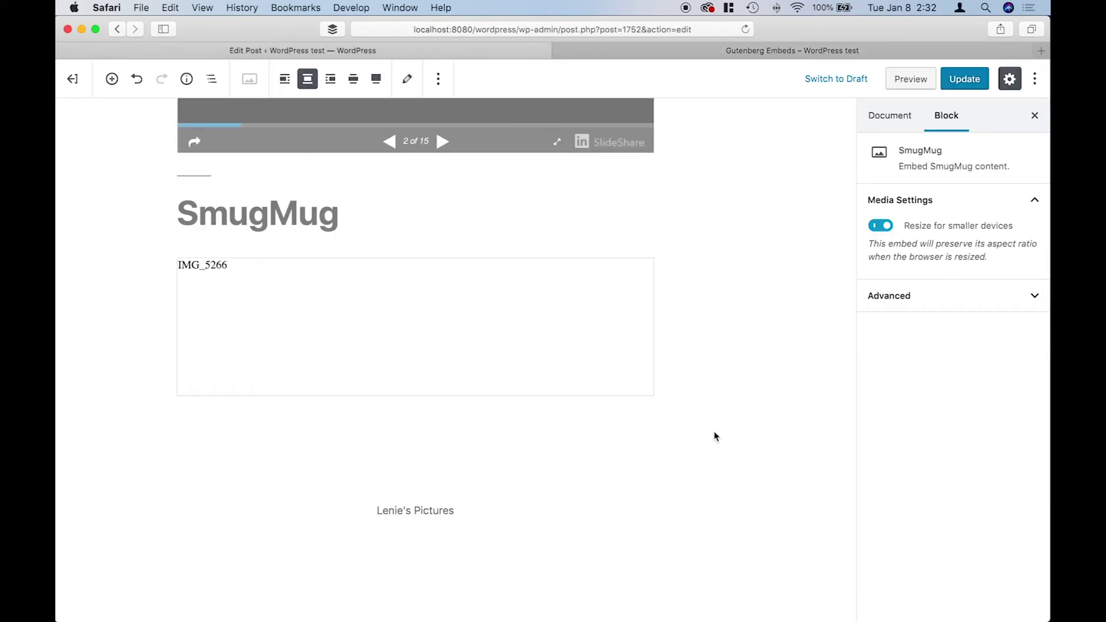
- Turn off Spotlight Mode in the More tools & options menu
{"action": "scroll", "coordinate": [711, 430], "scroll_direction": "up", "scroll_amount": 6}
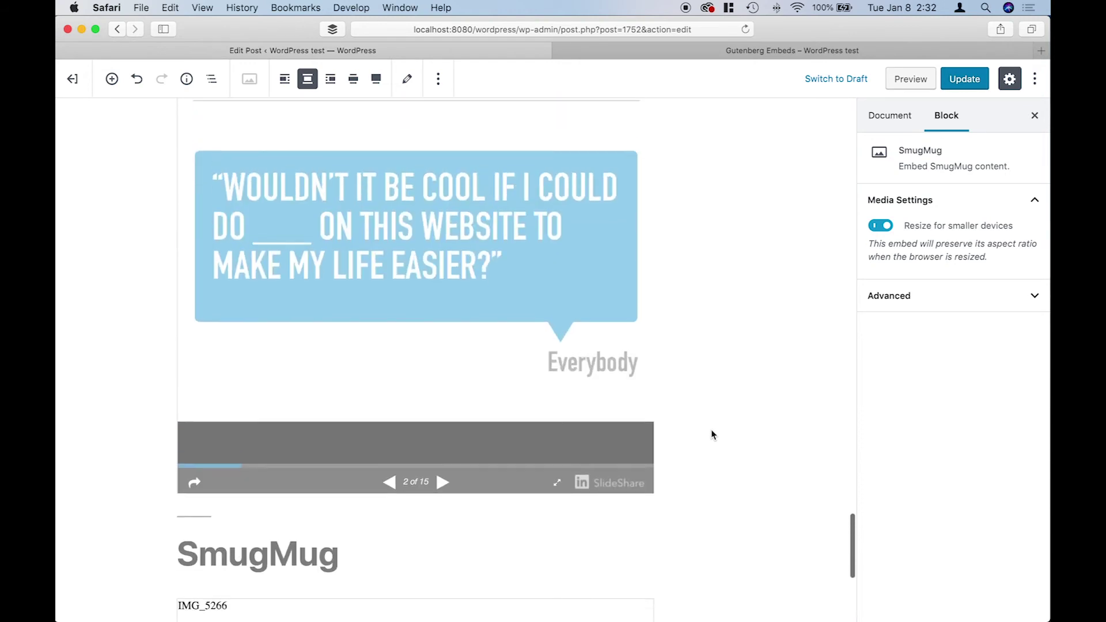
{"action": "scroll", "coordinate": [711, 431], "scroll_direction": "up", "scroll_amount": 3}
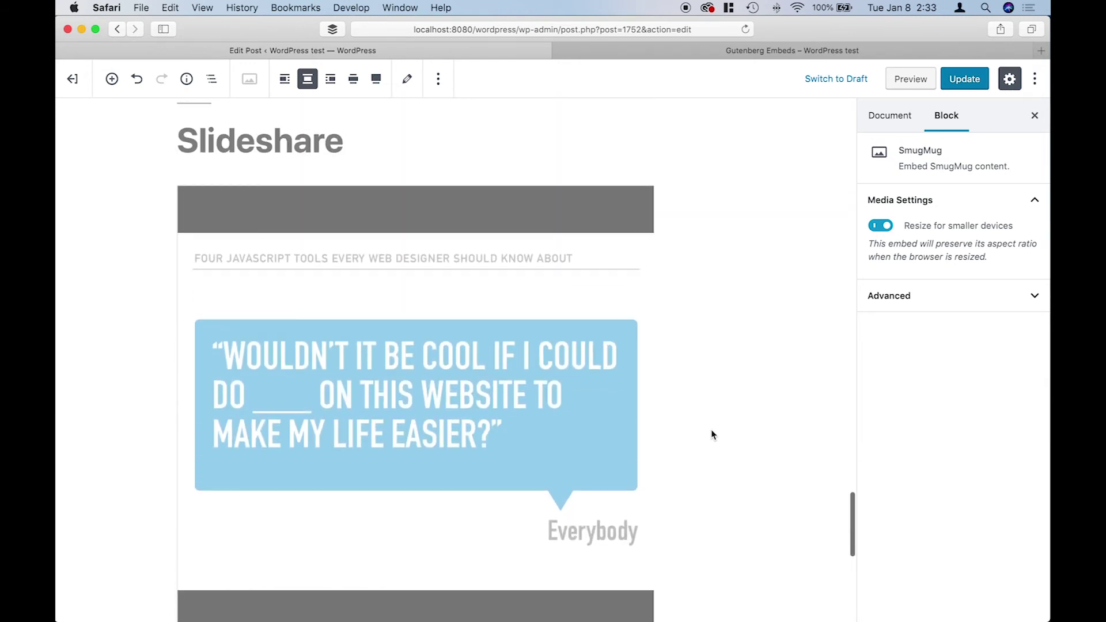
{"action": "scroll", "coordinate": [711, 430], "scroll_direction": "up", "scroll_amount": 3}
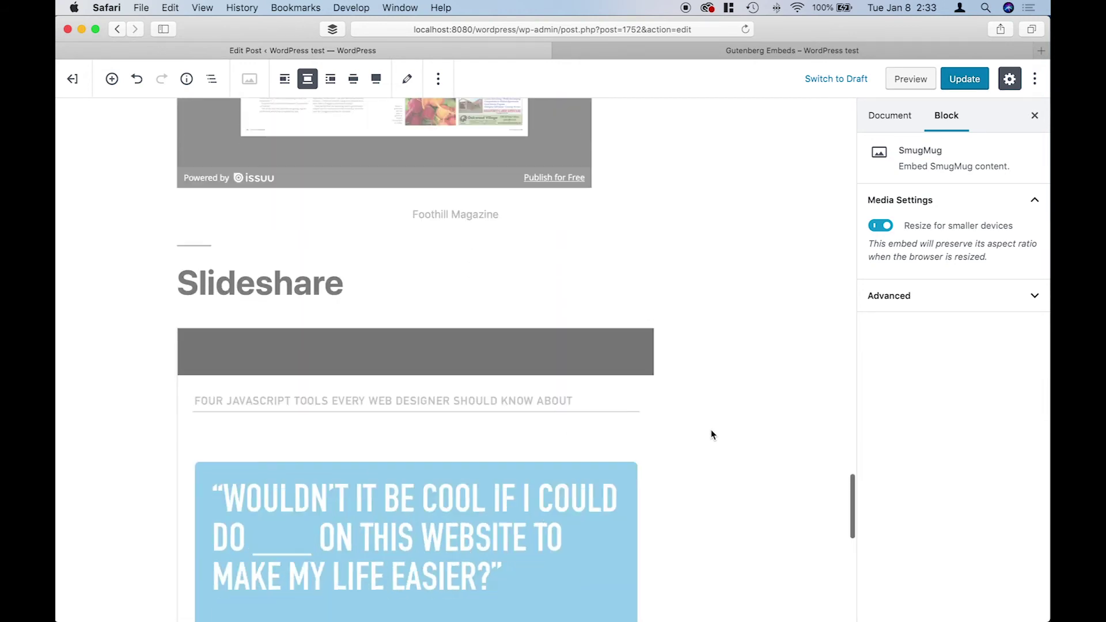
{"action": "scroll", "coordinate": [712, 435], "scroll_direction": "down", "scroll_amount": 2}
{"action": "scroll", "coordinate": [465, 337], "scroll_direction": "up", "scroll_amount": 6}
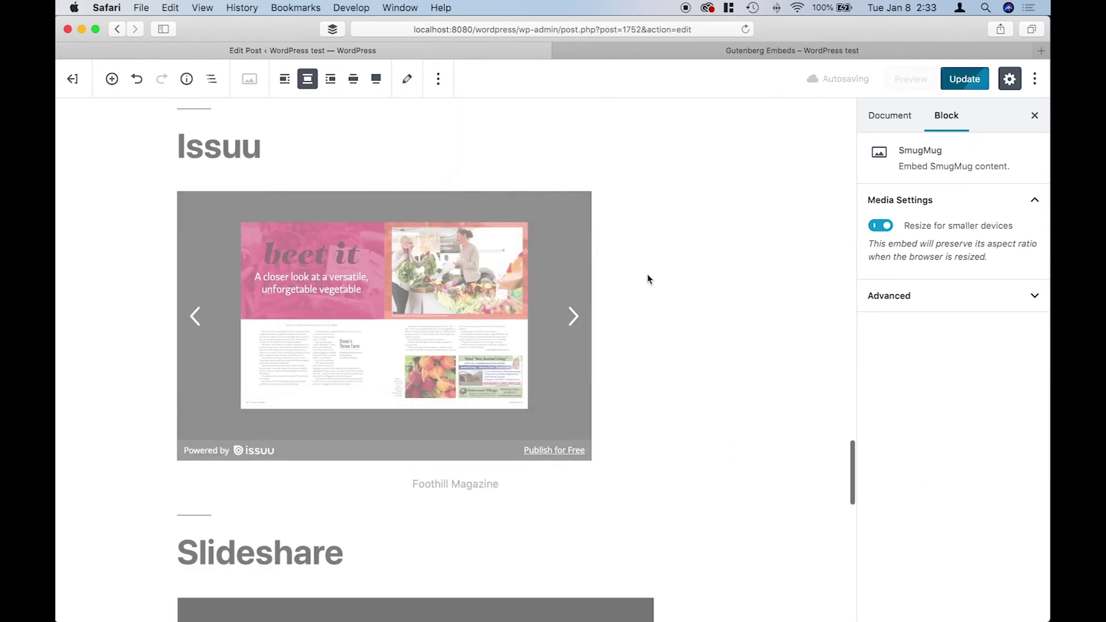
{"action": "left_click", "coordinate": [1035, 79]}
{"action": "left_click", "coordinate": [954, 193]}
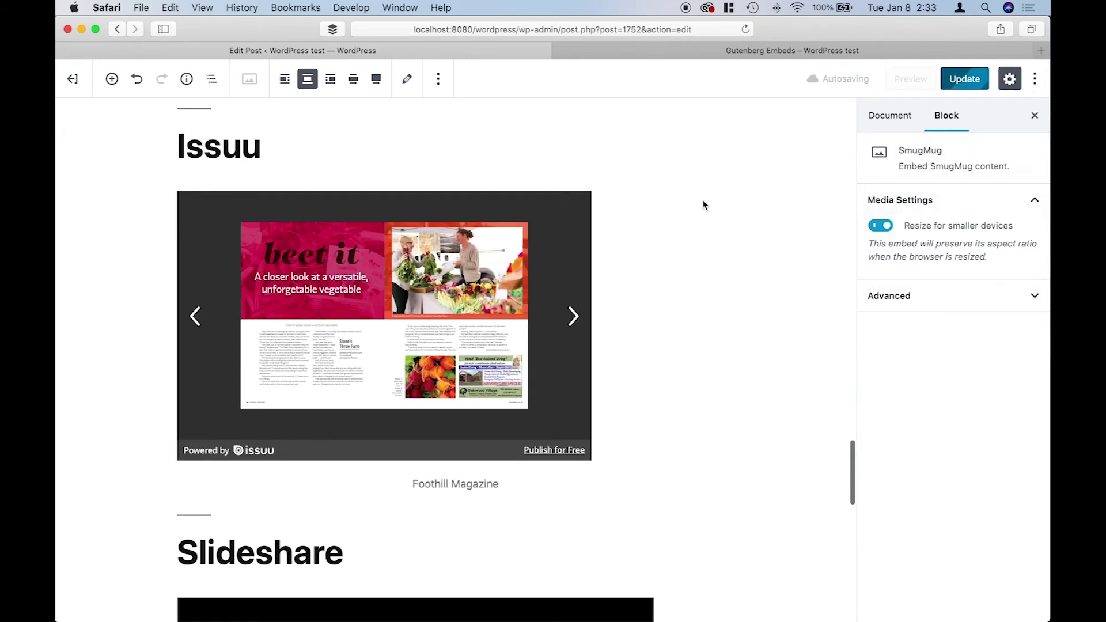
- Scroll back up through all eight embeds to the top of the 'Gutenberg Embeds' post
{"action": "scroll", "coordinate": [704, 190], "scroll_direction": "up", "scroll_amount": 6}
{"action": "scroll", "coordinate": [705, 176], "scroll_direction": "up", "scroll_amount": 5}
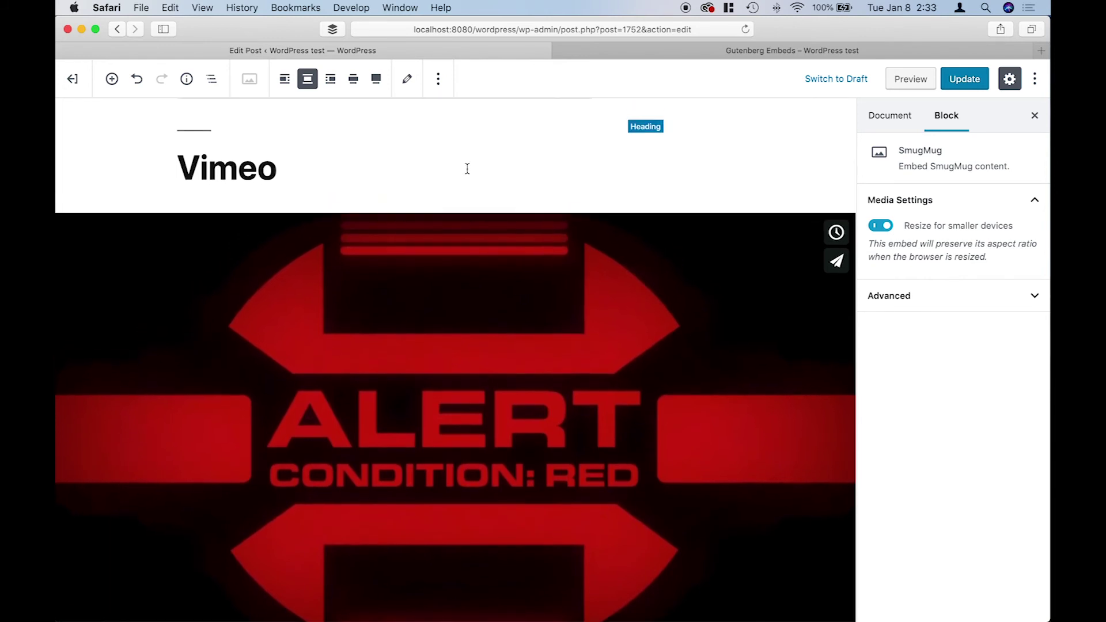
{"action": "scroll", "coordinate": [466, 169], "scroll_direction": "up", "scroll_amount": 8}
{"action": "scroll", "coordinate": [468, 173], "scroll_direction": "up", "scroll_amount": 10}
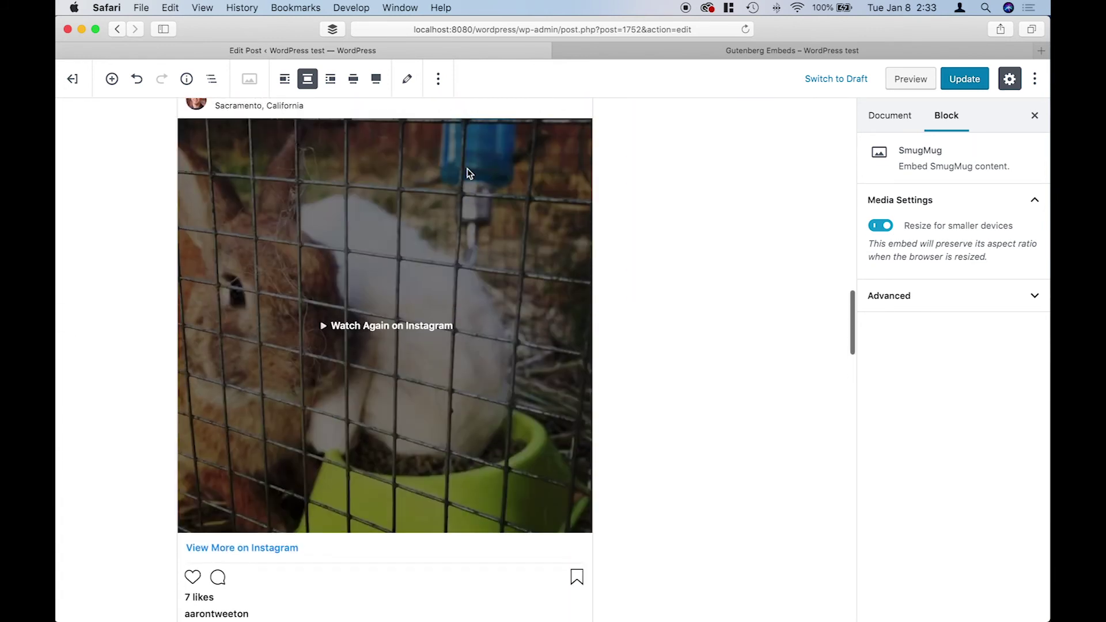
{"action": "scroll", "coordinate": [467, 172], "scroll_direction": "up", "scroll_amount": 15}
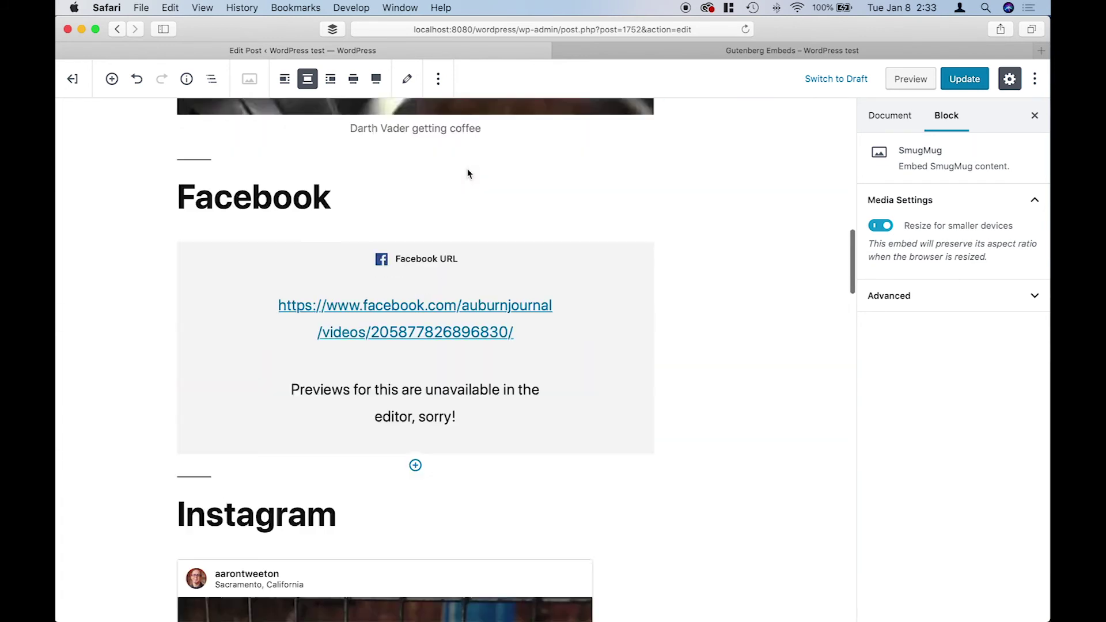
{"action": "scroll", "coordinate": [468, 174], "scroll_direction": "up", "scroll_amount": 12}
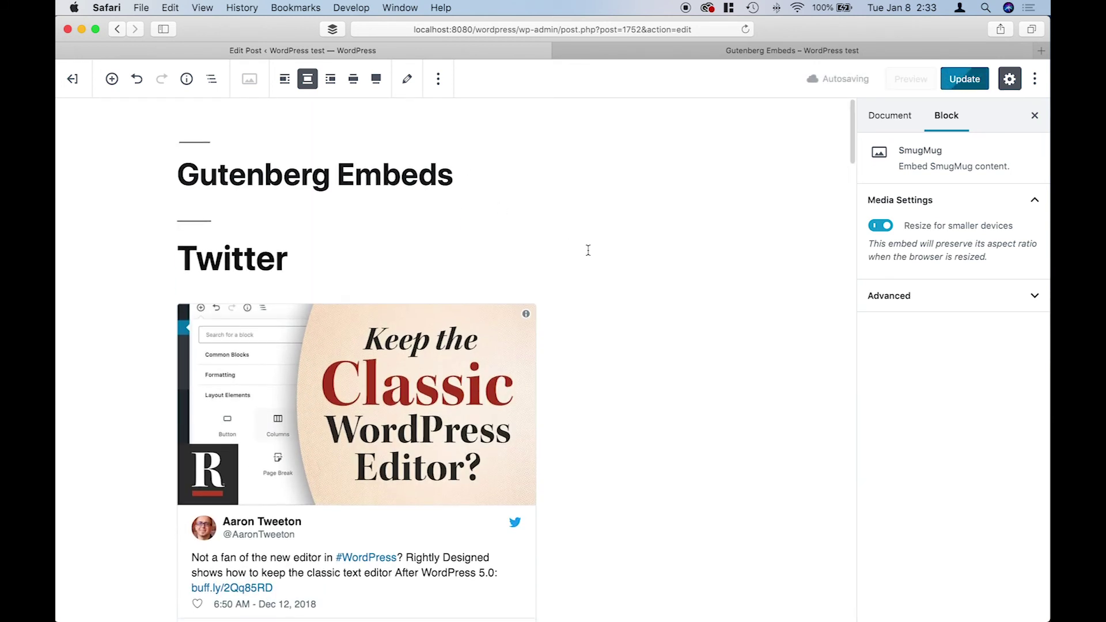
{"action": "scroll", "coordinate": [588, 250], "scroll_direction": "down", "scroll_amount": 3}
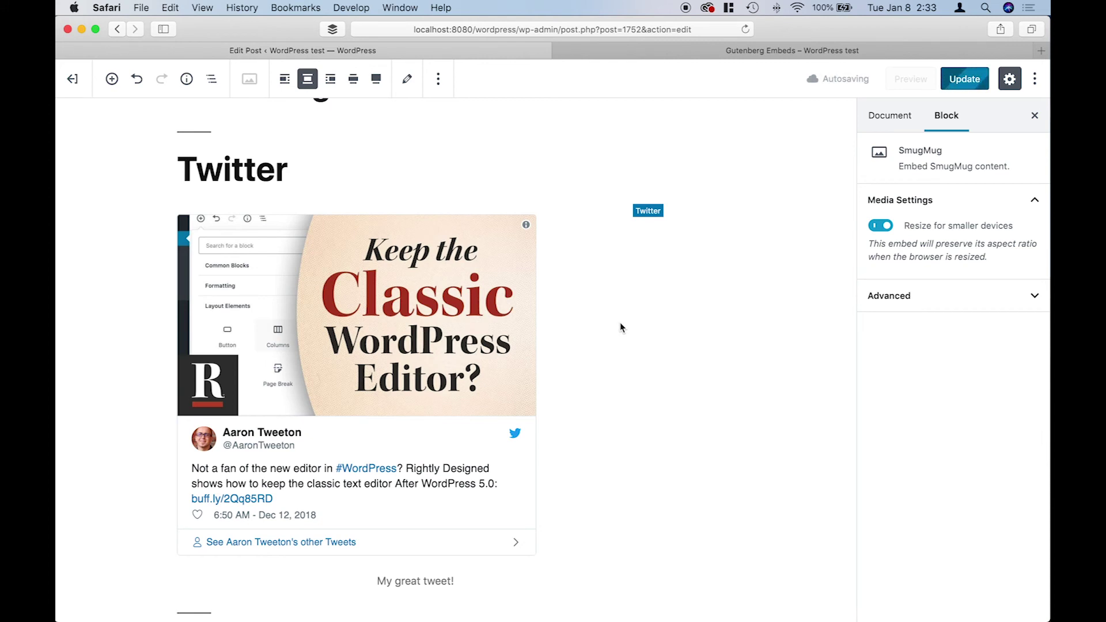